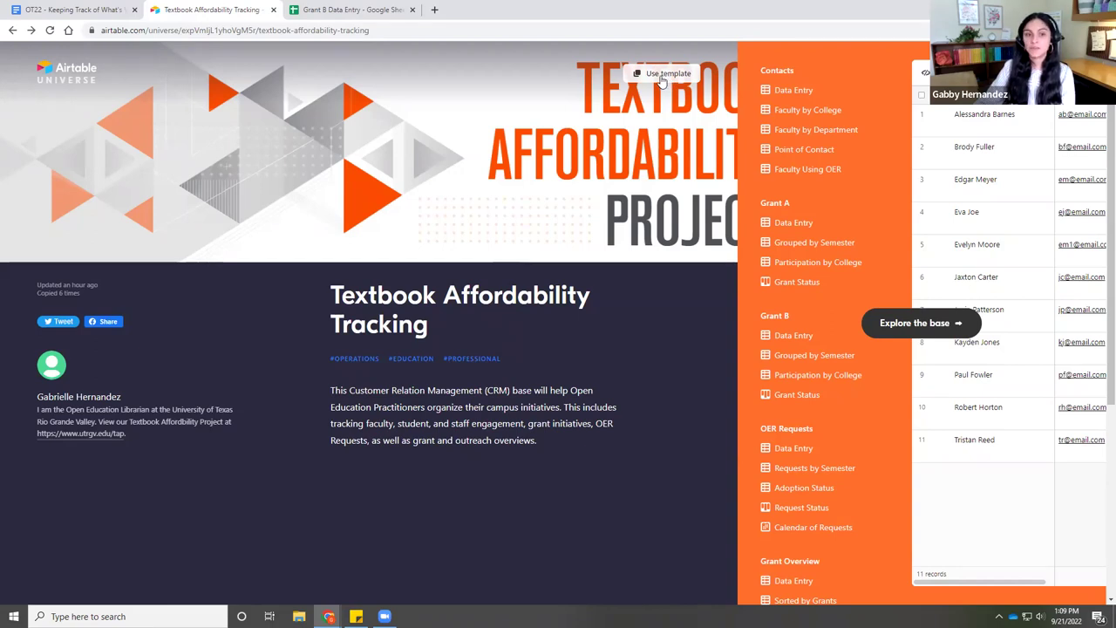
- Choose 'Use template' for the Textbook Affordability Tracking template to begin copying it
left_click(660, 77)
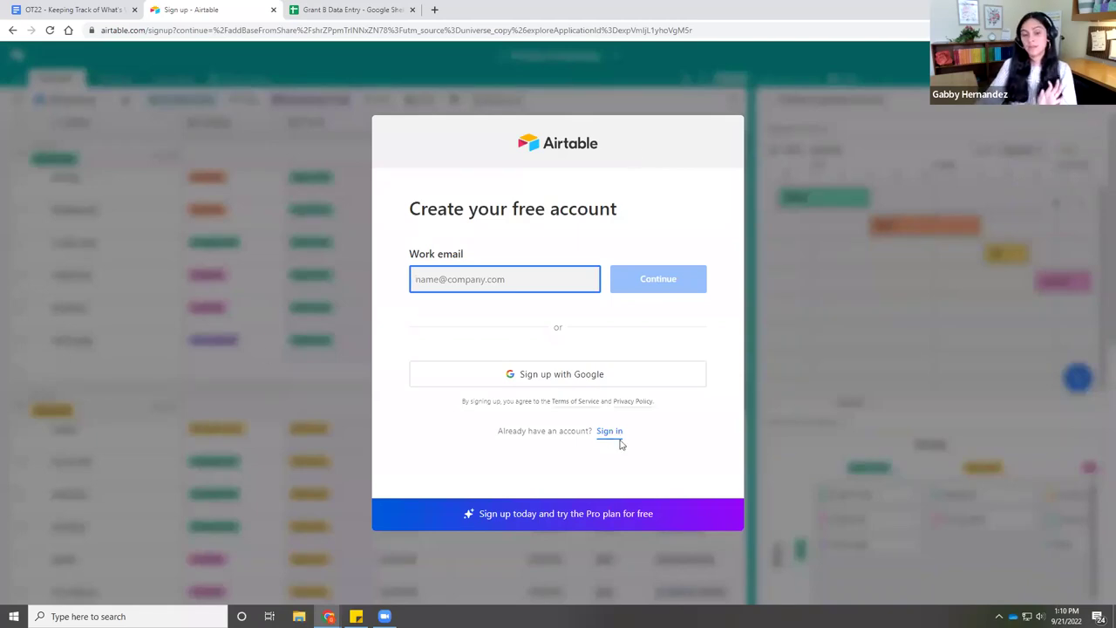
- Fill the work e-mail with the saved autofill address and continue
left_click(511, 279)
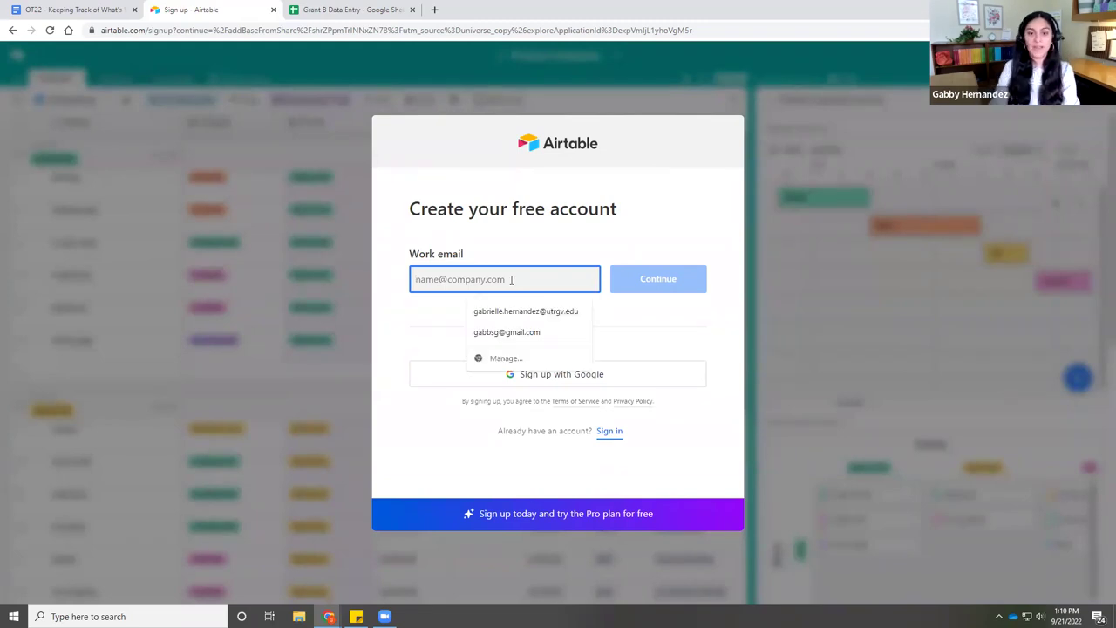
left_click(514, 333)
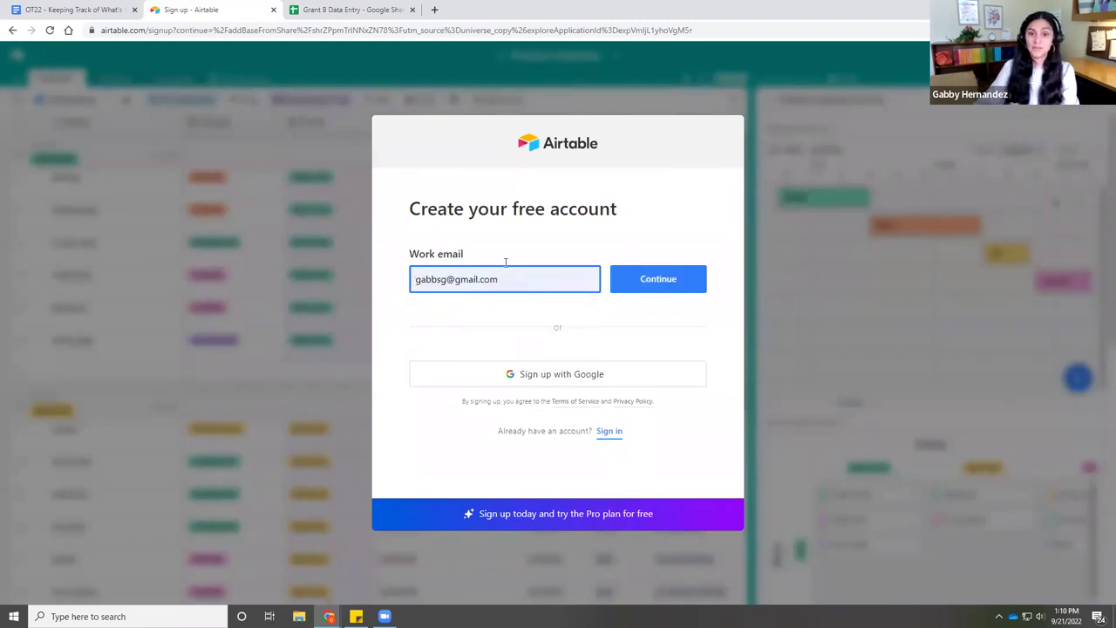
left_click(660, 286)
- Accept the suggested full name, enter a password and create the account
type("Ga")
key("Down")
key("Return")
key("Tab")
type("•••••••")
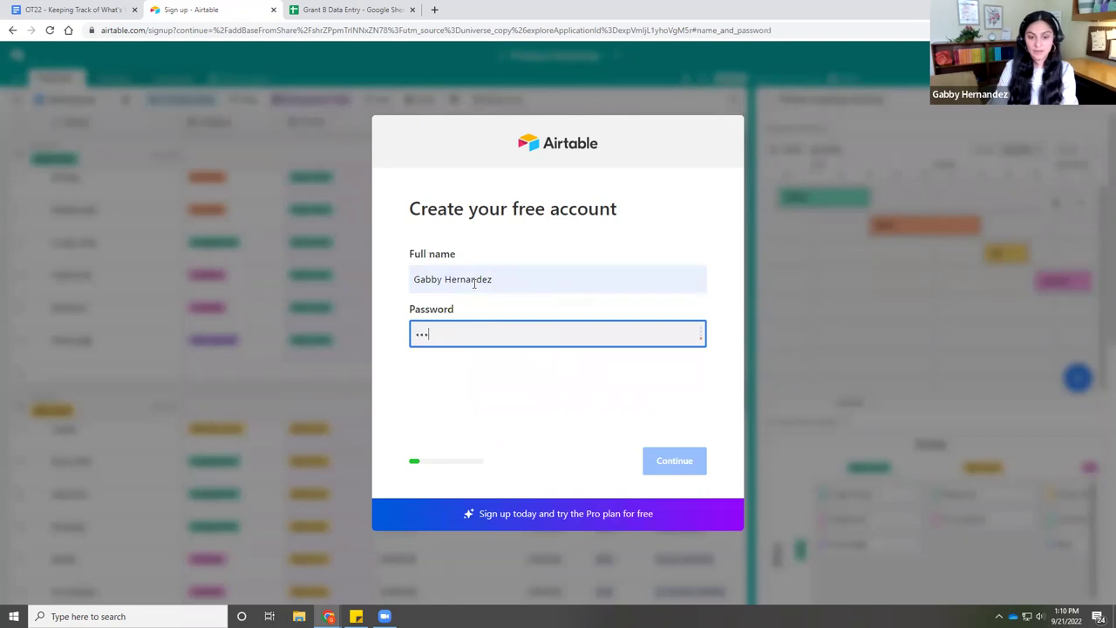
type("••••")
key("Return")
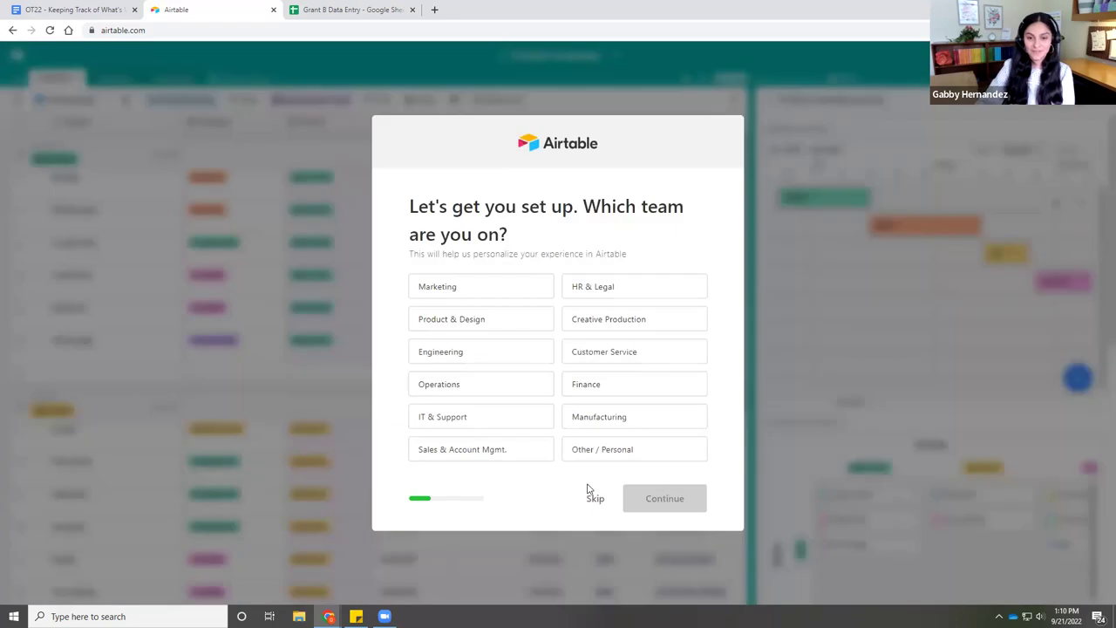
- Skip the team question and the collaborator invite step to reach the Pro trial notice
left_click(594, 500)
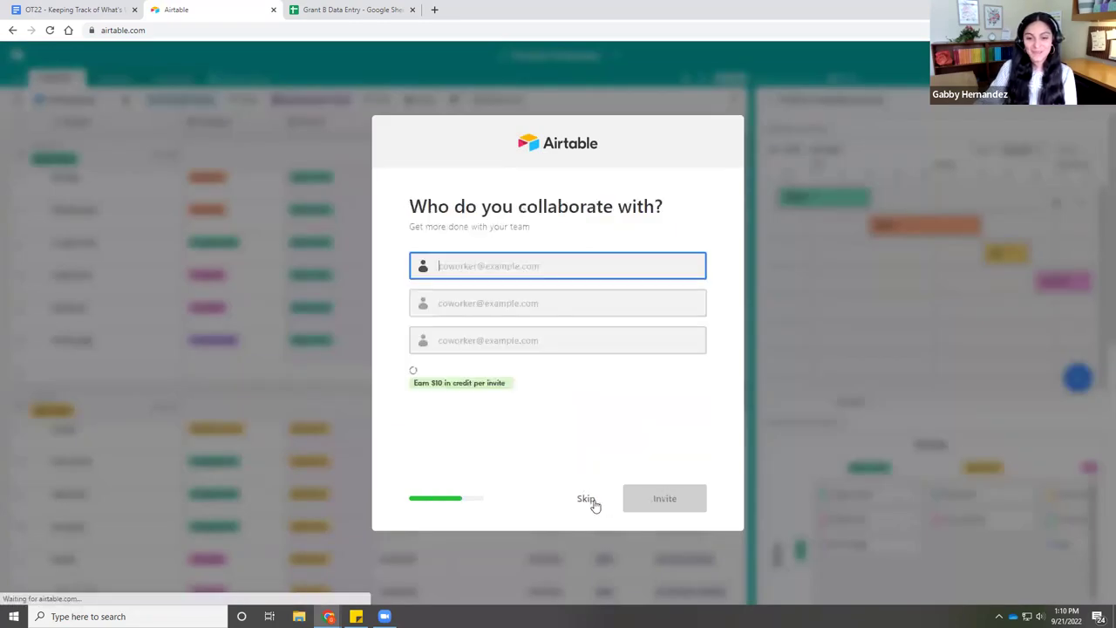
left_click(585, 500)
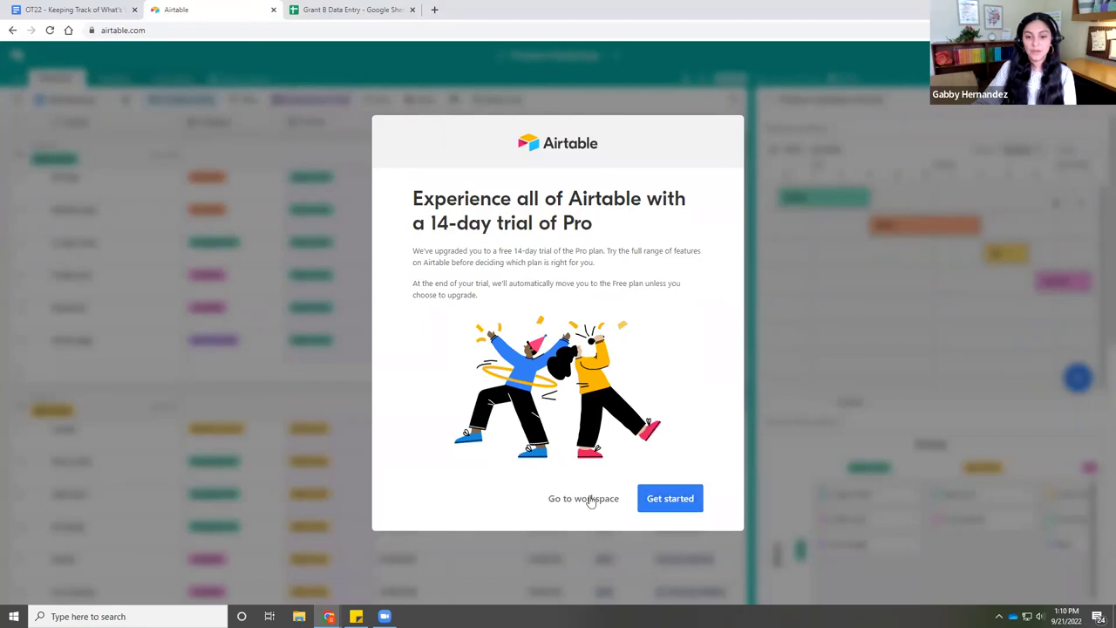
left_click(590, 499)
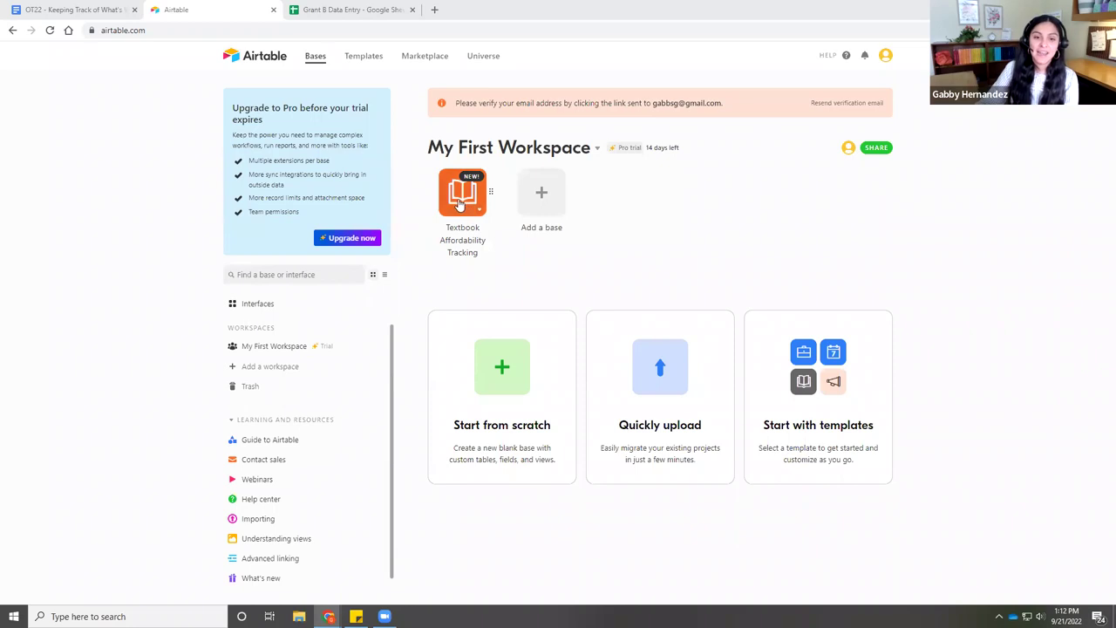
- Open the Textbook Affordability Tracking base in My First Workspace
left_click(460, 201)
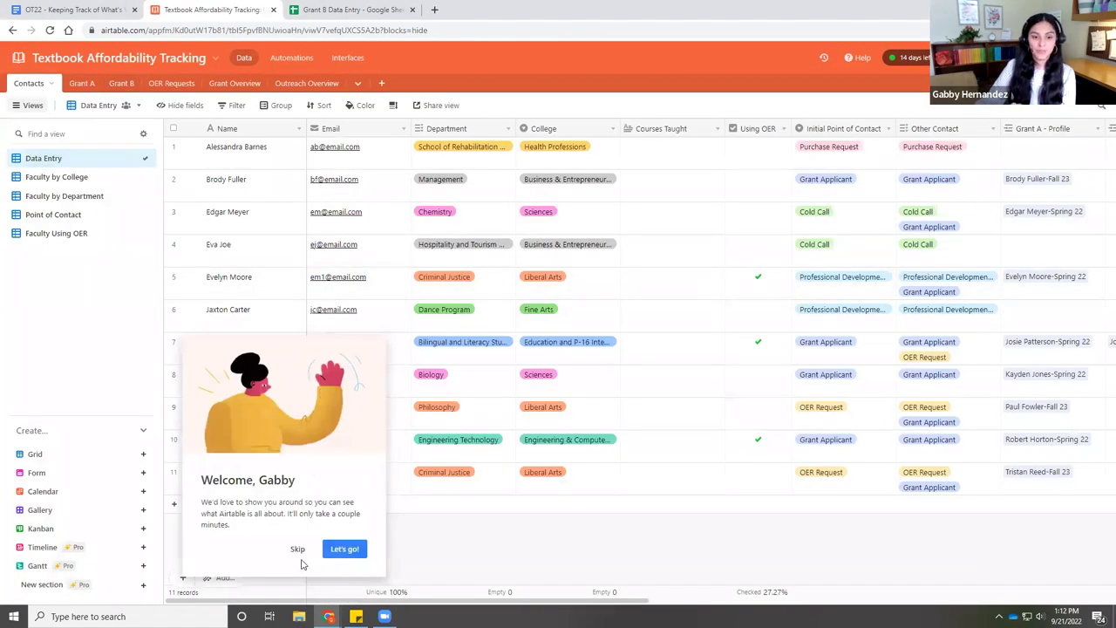
- Skip the Welcome tour popup to reveal the Contacts Data Entry grid
left_click(296, 547)
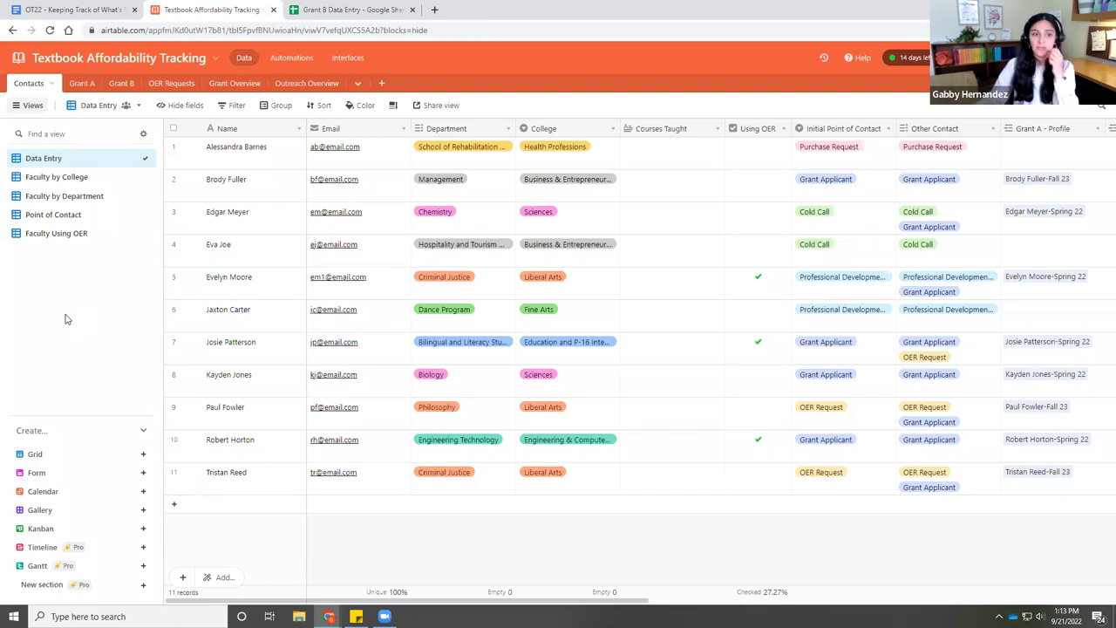
- Switch to the Grant A table of grantee-semester records
mouse_move(87, 247)
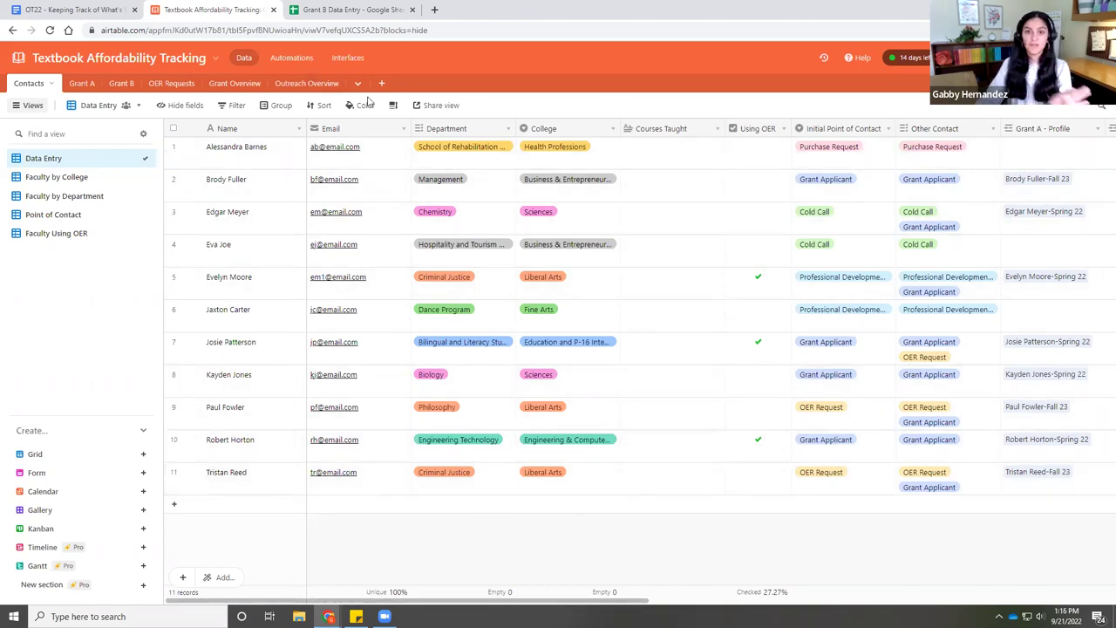
left_click(81, 84)
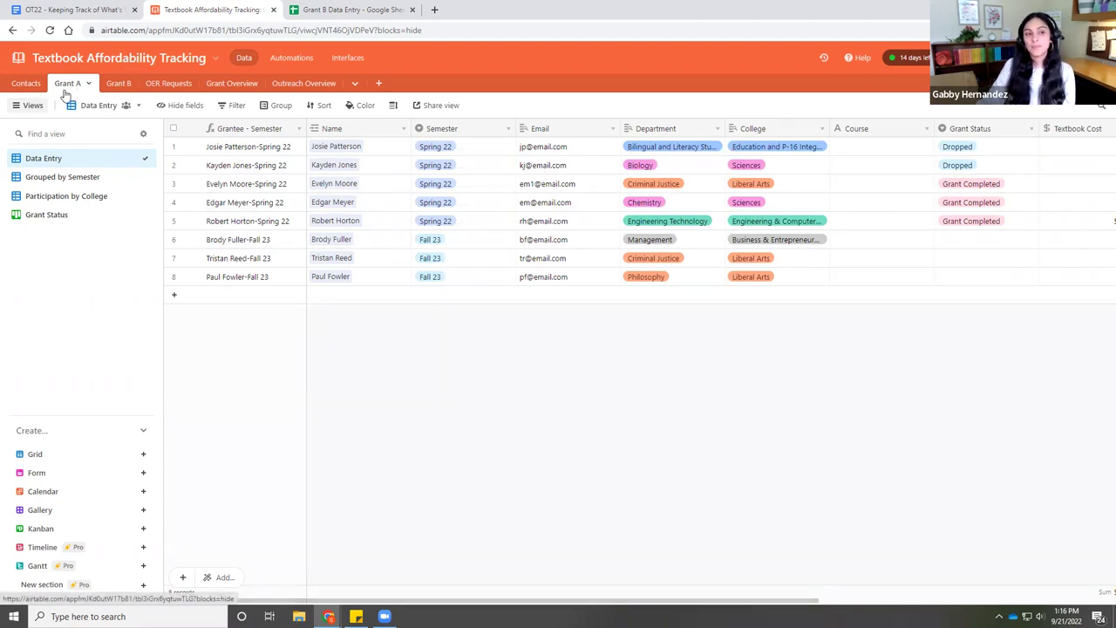
- Review Grant A's Textbook Cost, Enrollment and Projected Savings columns, then open Grant B
left_click_drag(506, 604, 846, 609)
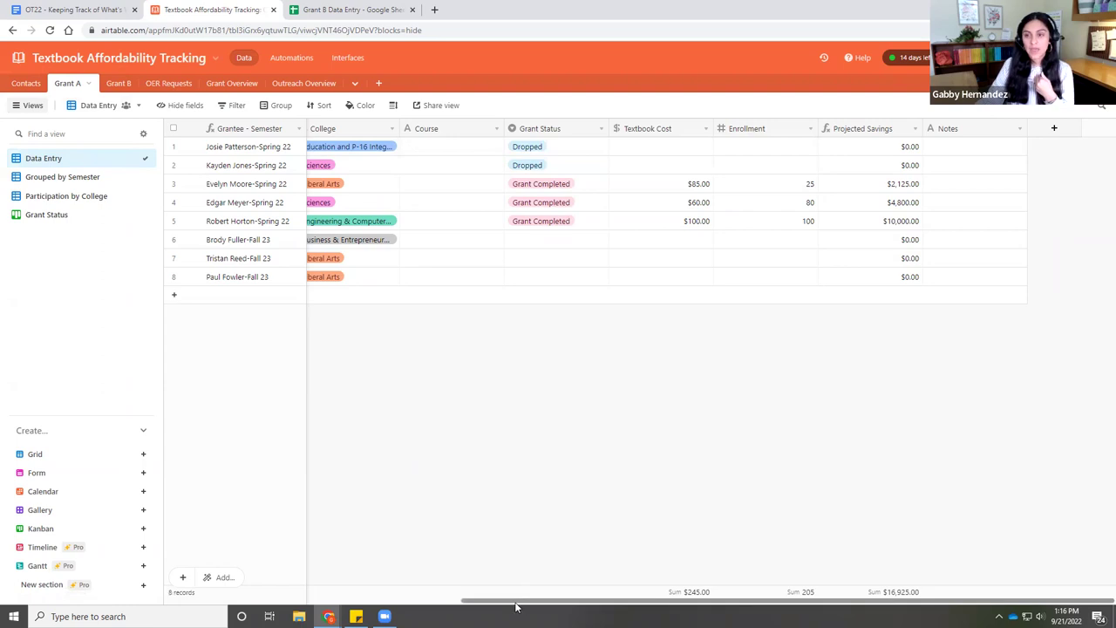
scroll(515, 605, "left", 3)
scroll(515, 605, "left", 4)
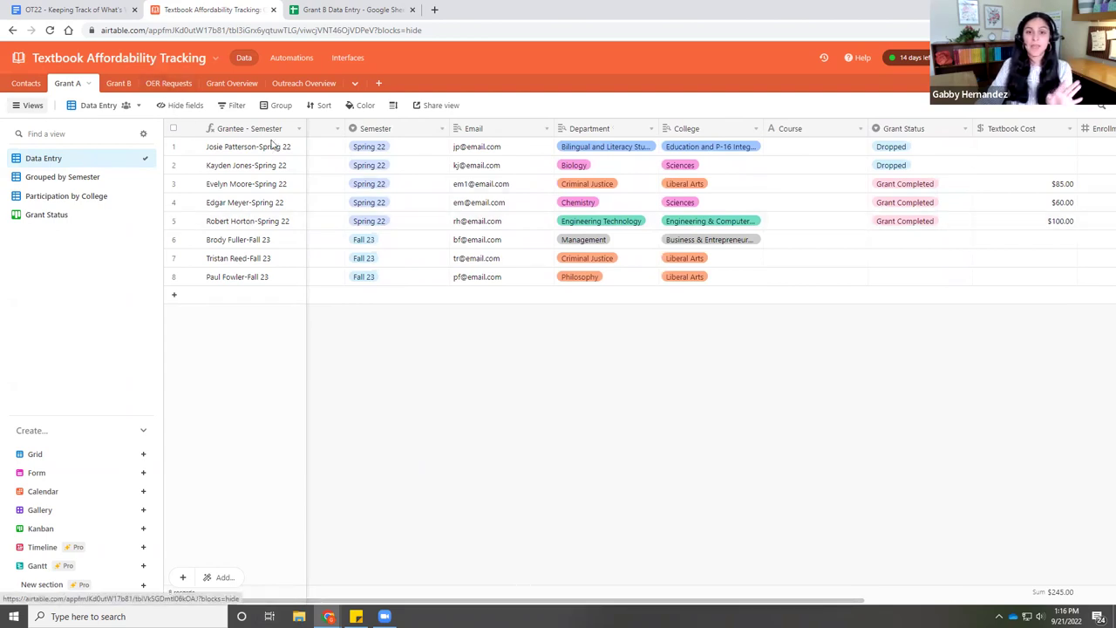
left_click(120, 84)
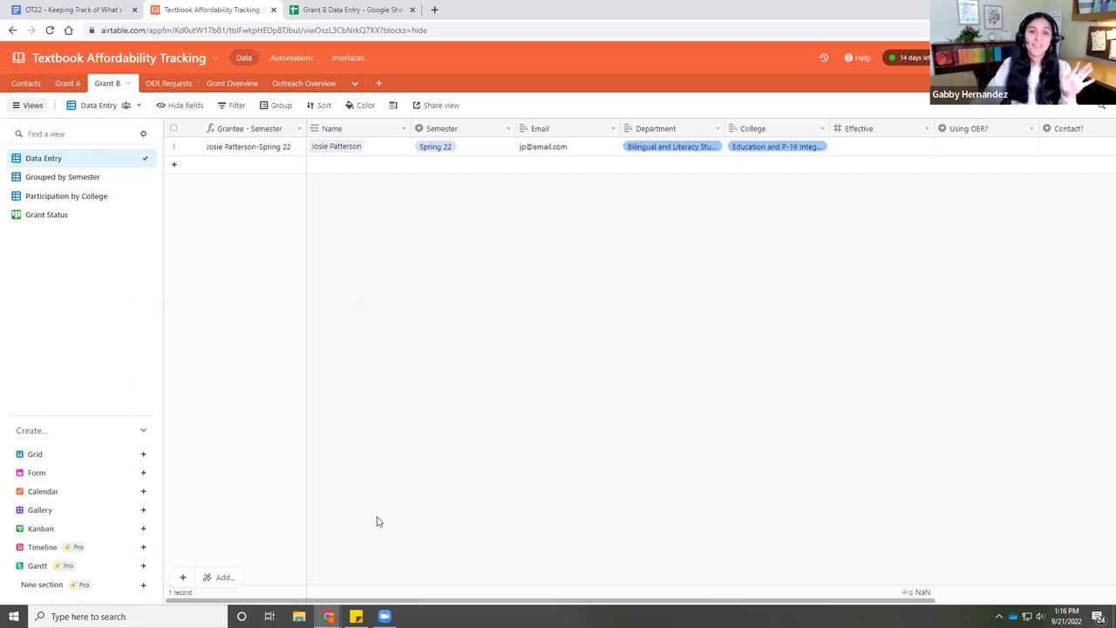
- Browse the OER Requests, Grant Overview and Outreach Overview tables in turn
left_click_drag(349, 601, 349, 600)
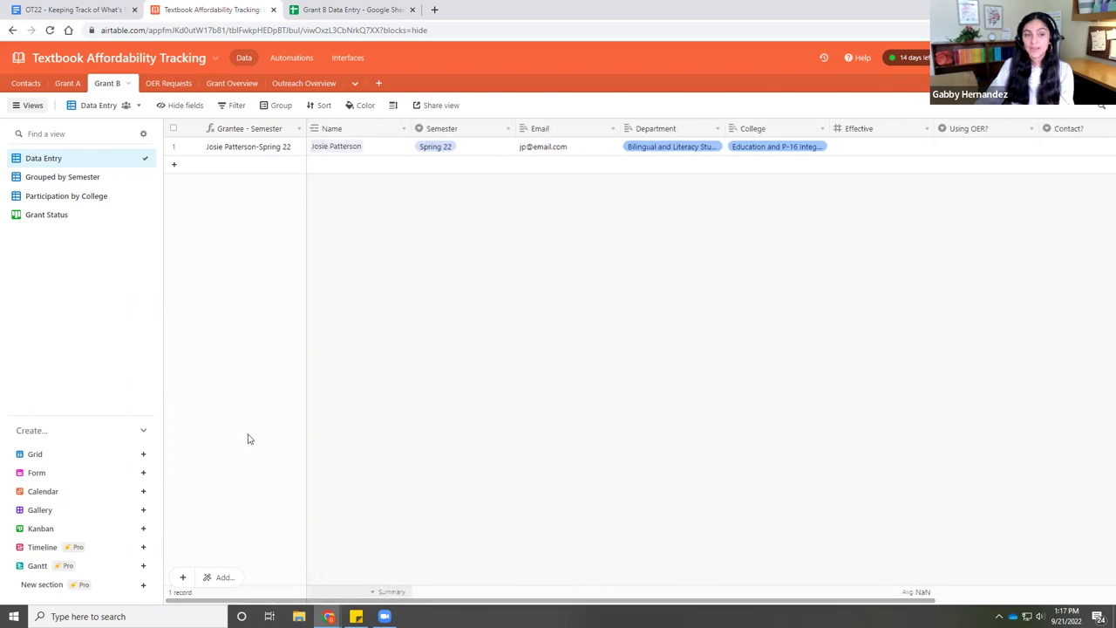
left_click(157, 85)
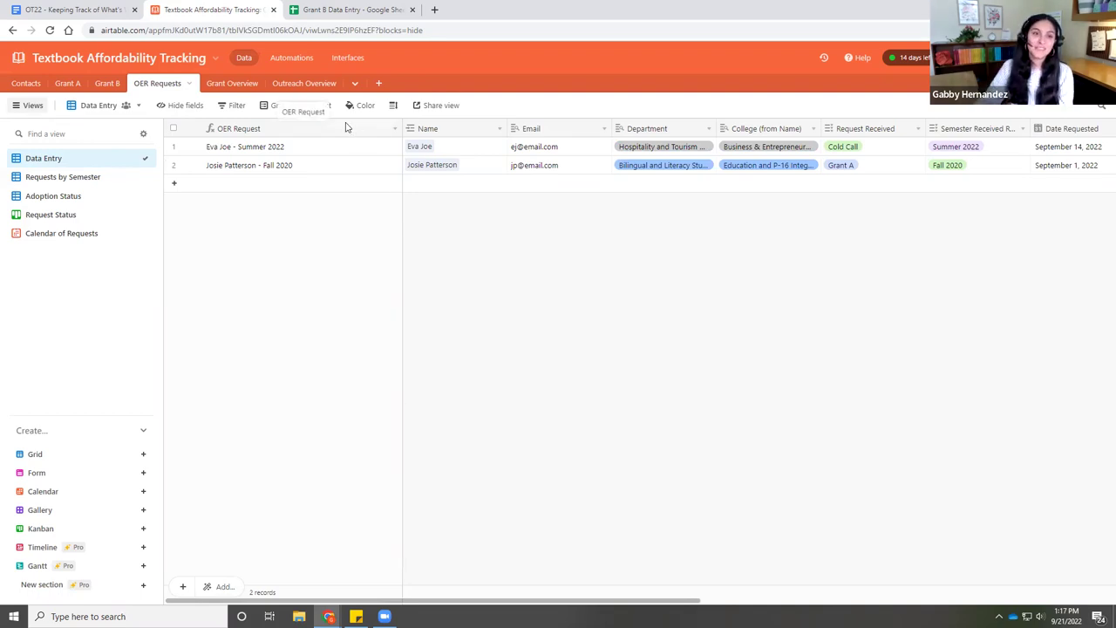
left_click(234, 85)
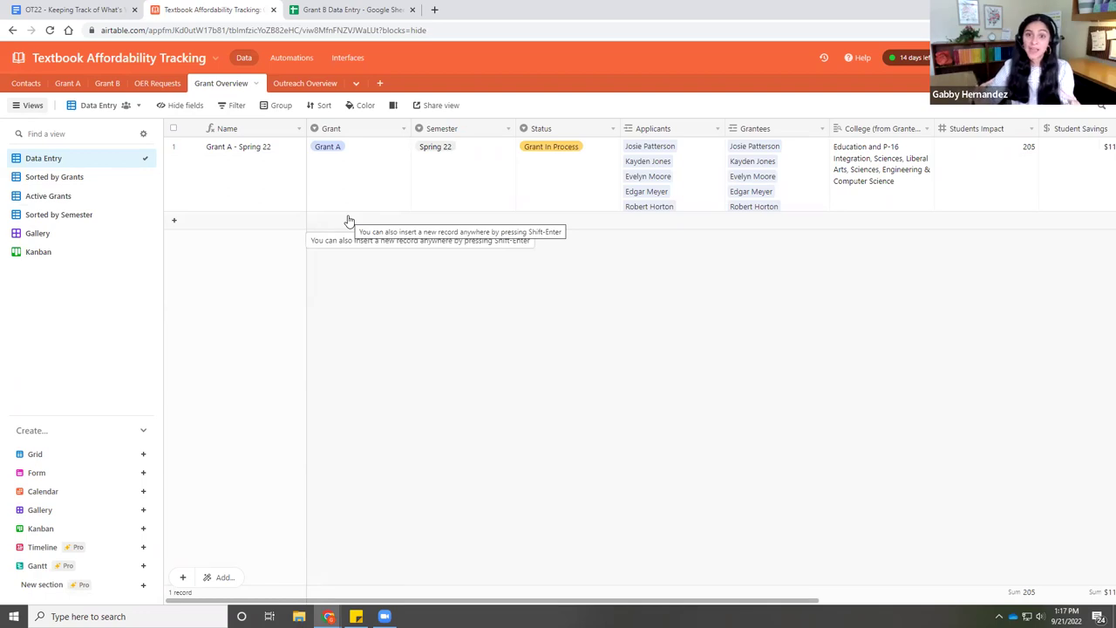
left_click(296, 83)
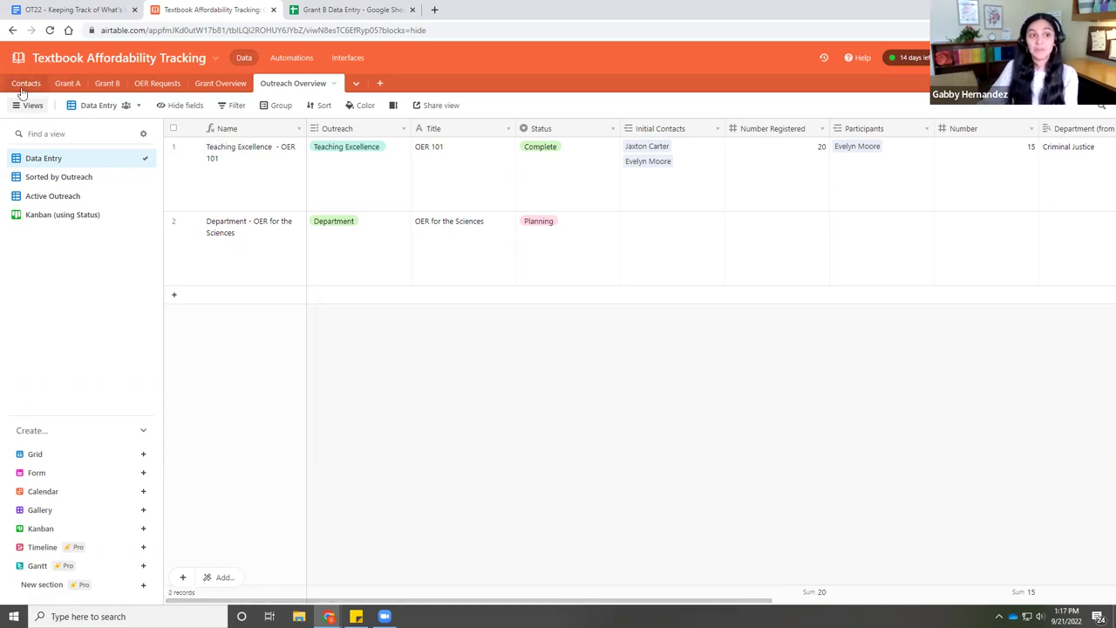
- Return to the Contacts table of faculty contacts
left_click(25, 91)
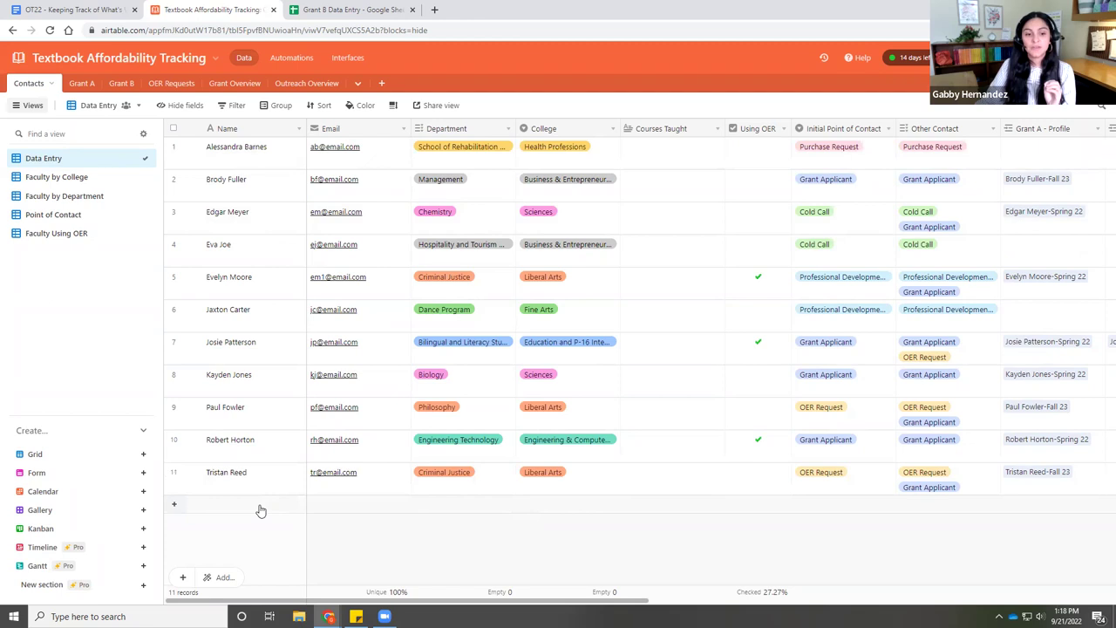
left_click(174, 508)
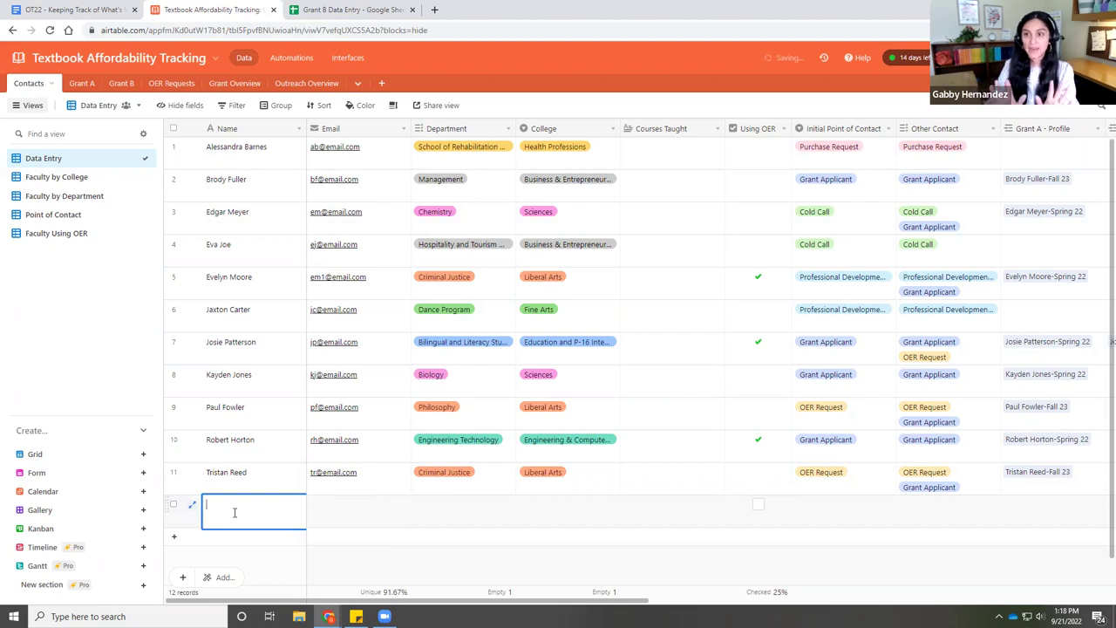
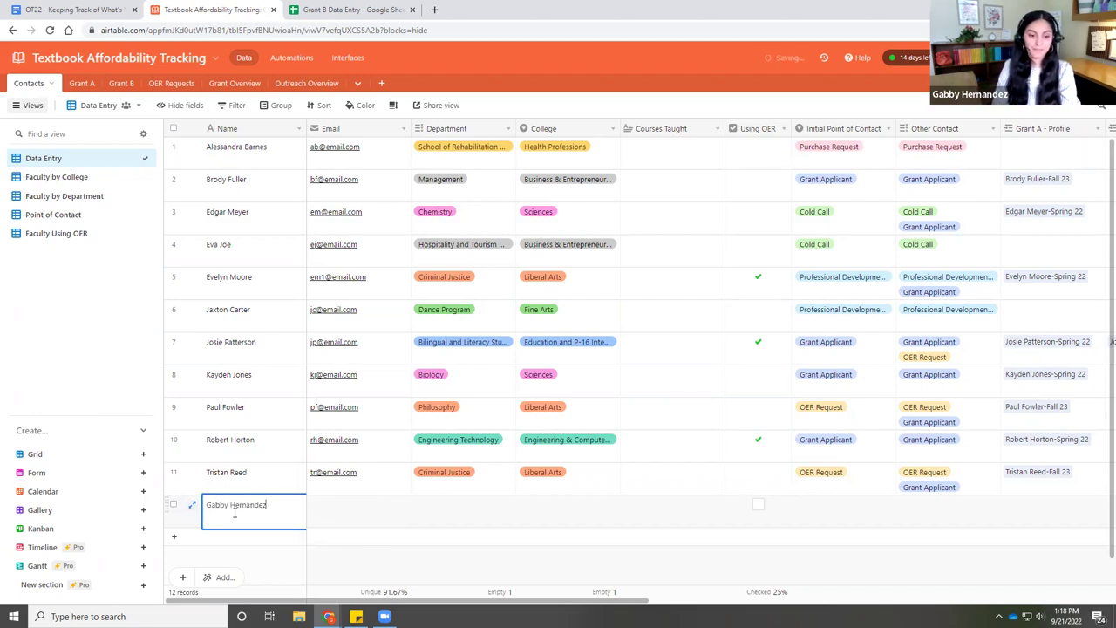
key("Tab")
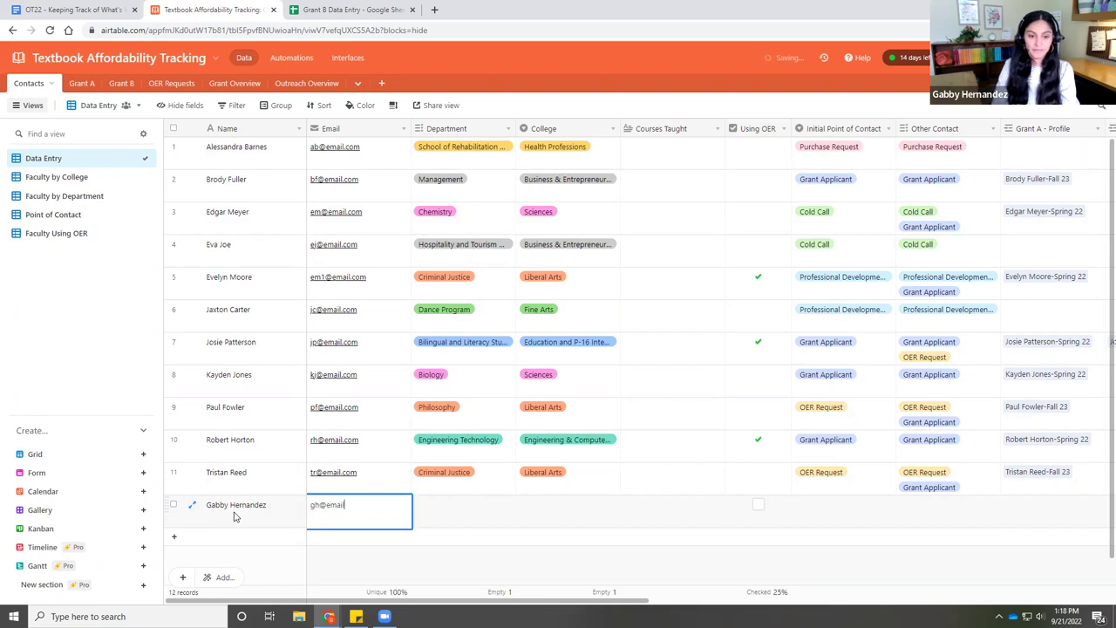
key("Tab")
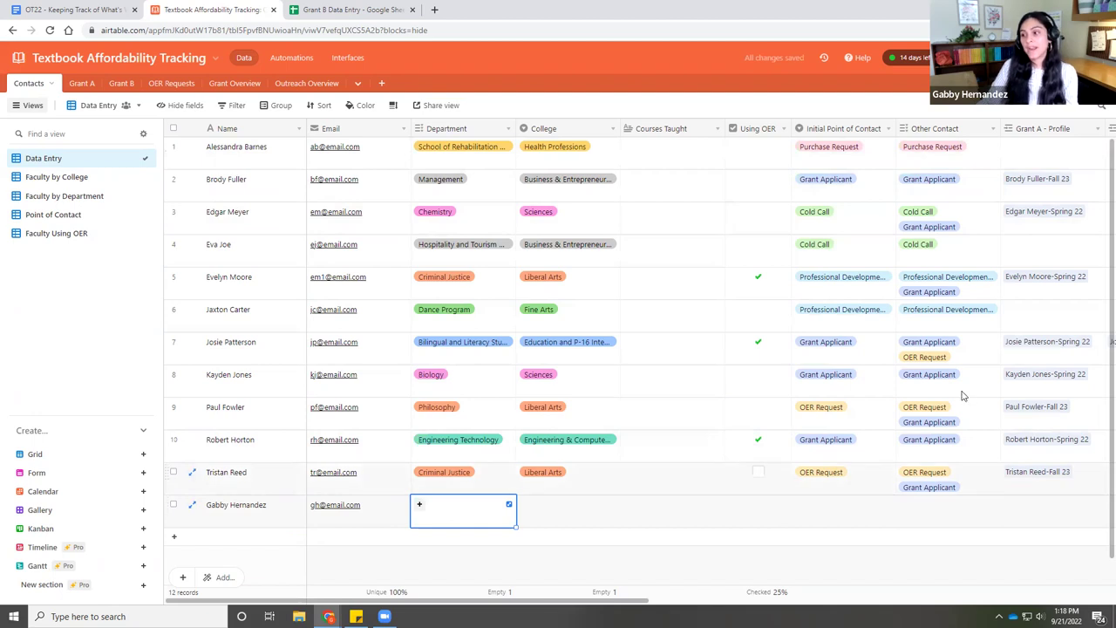
- Remove University College from the Department field's list of choices
double_click(459, 131)
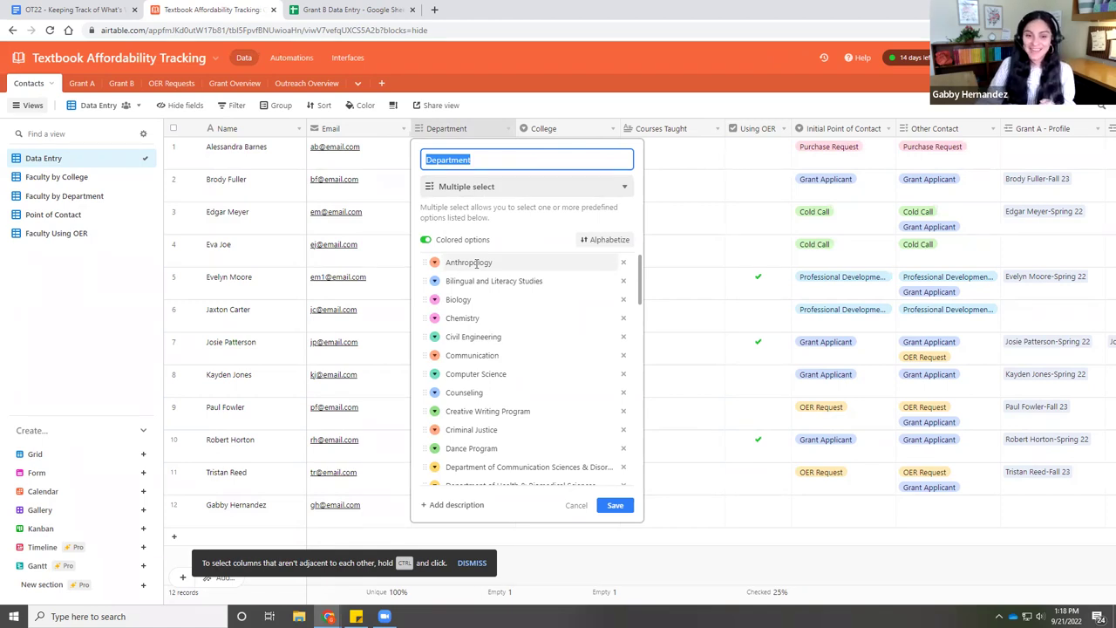
scroll(479, 287, "down", 3)
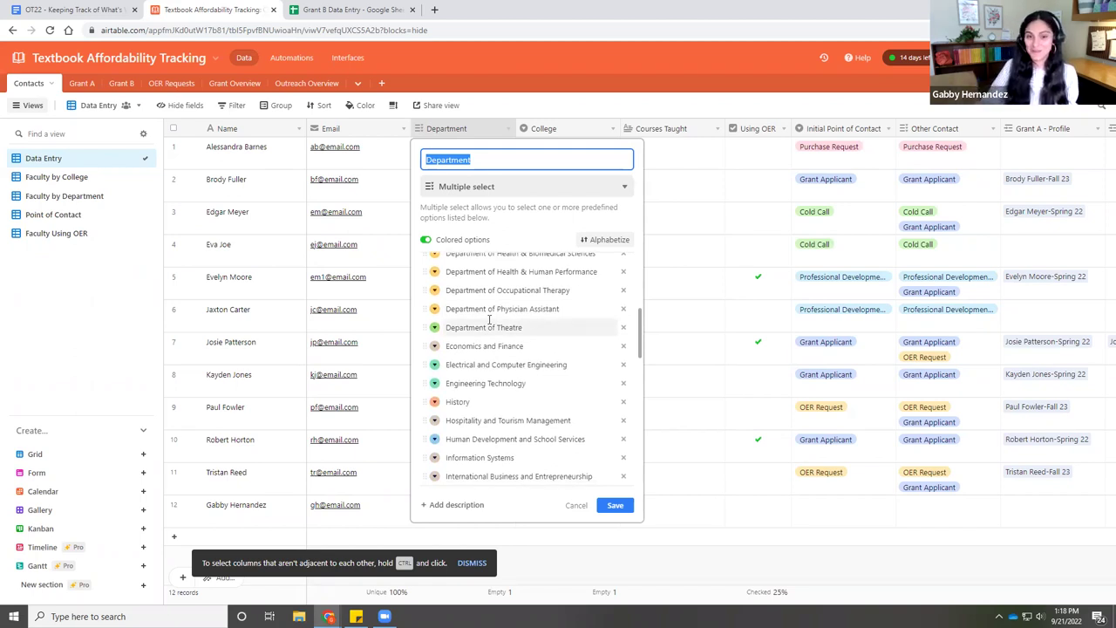
scroll(489, 319, "down", 4)
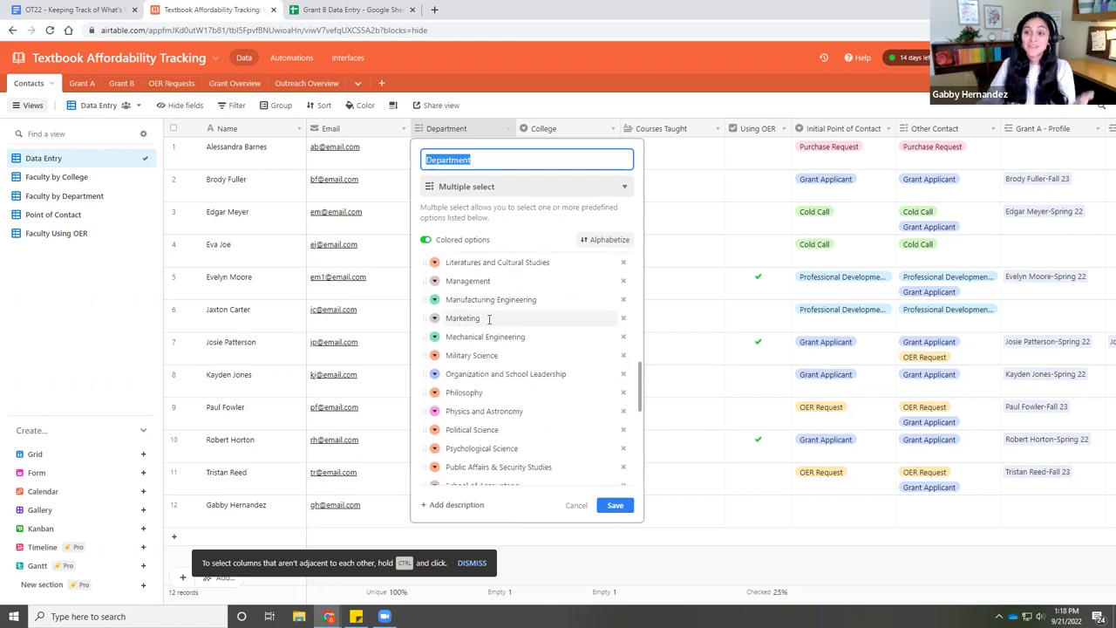
scroll(489, 319, "down", 6)
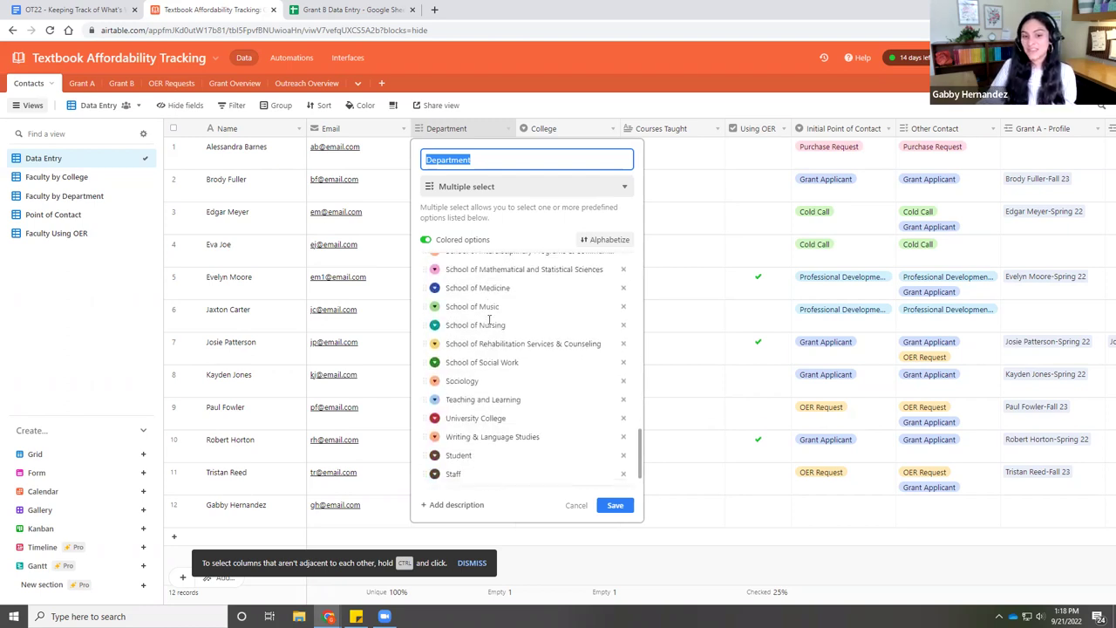
scroll(489, 319, "up", 6)
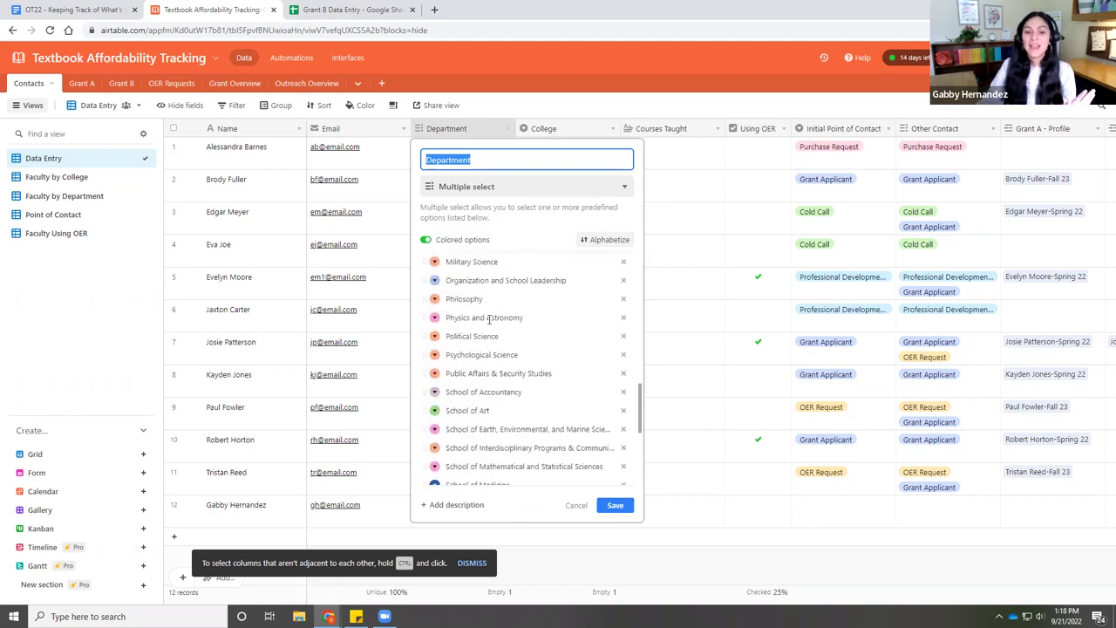
scroll(489, 319, "up", 2)
scroll(487, 317, "down", 7)
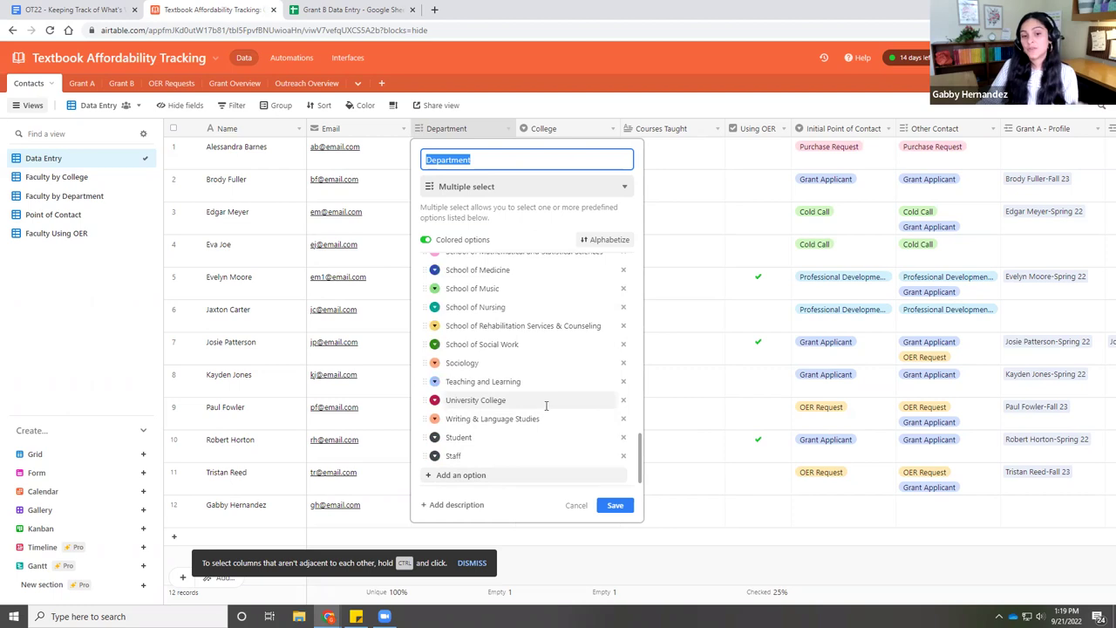
left_click(623, 402)
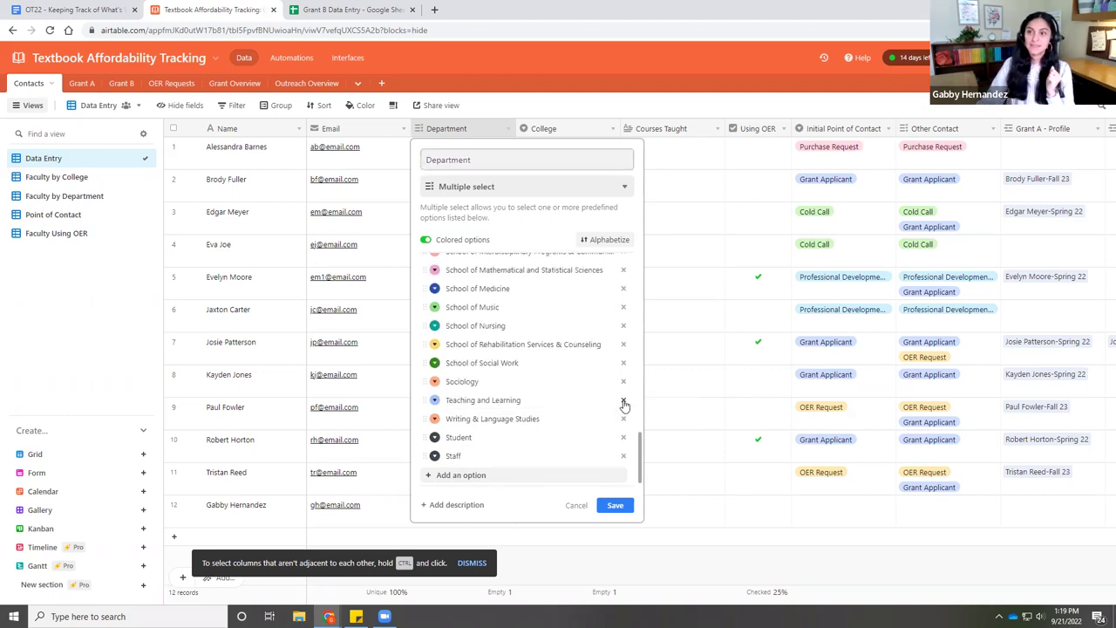
- Add a 'New Department' choice, then save and confirm the field change
left_click(458, 476)
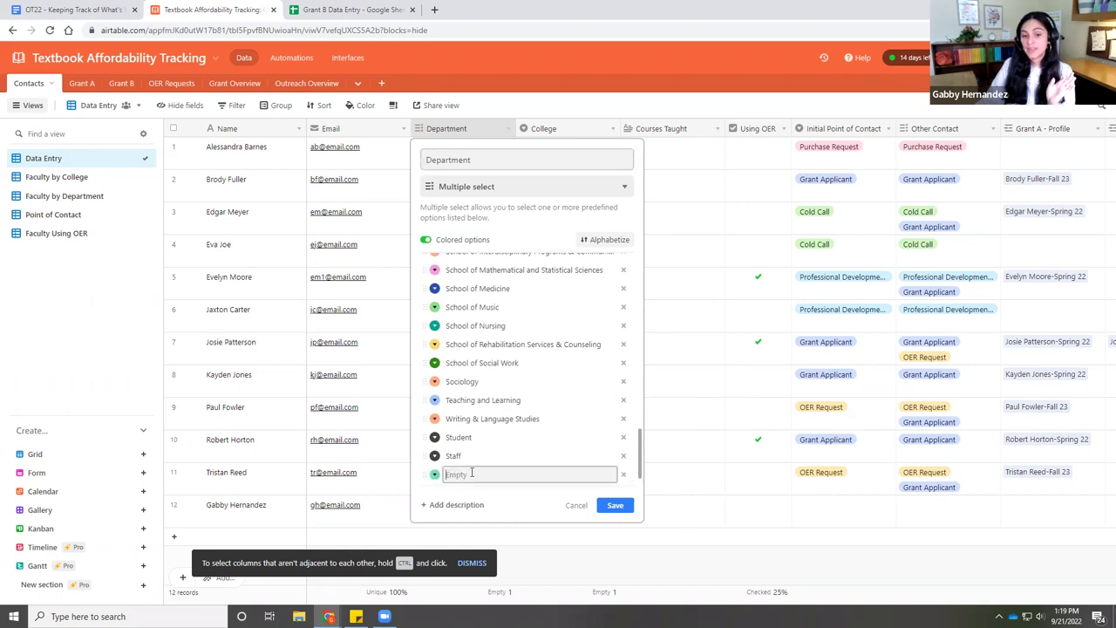
type("New Department")
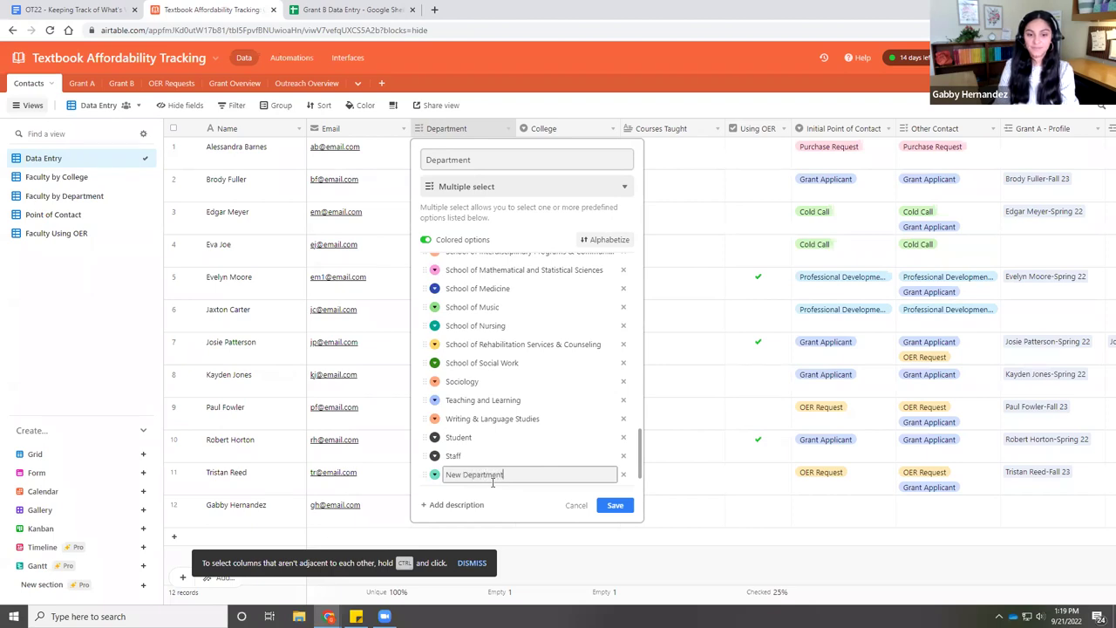
key("Return")
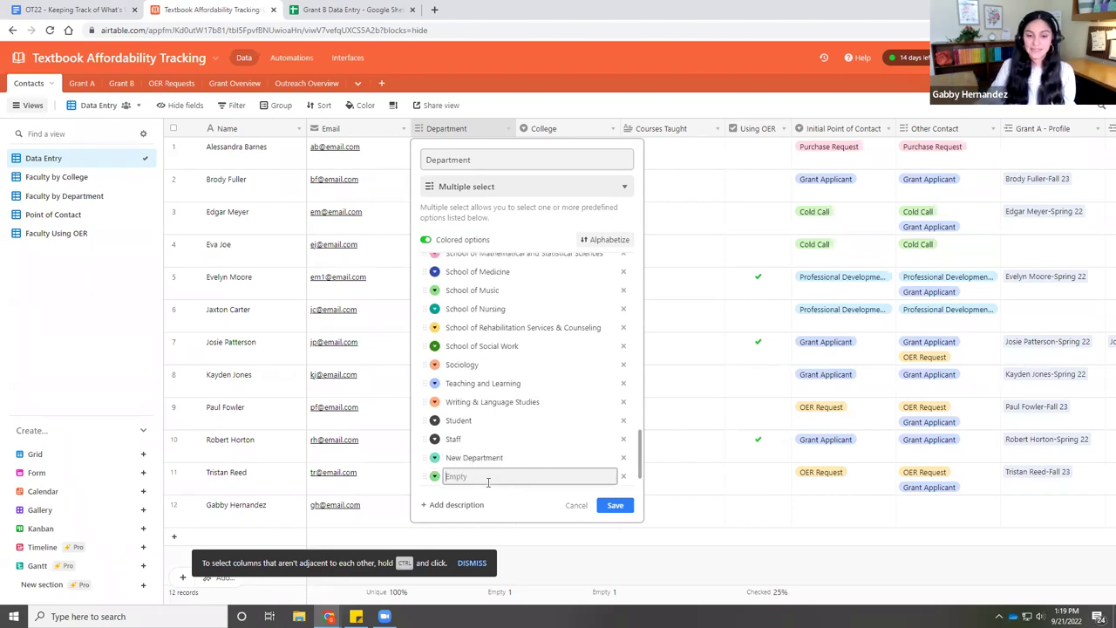
left_click(623, 476)
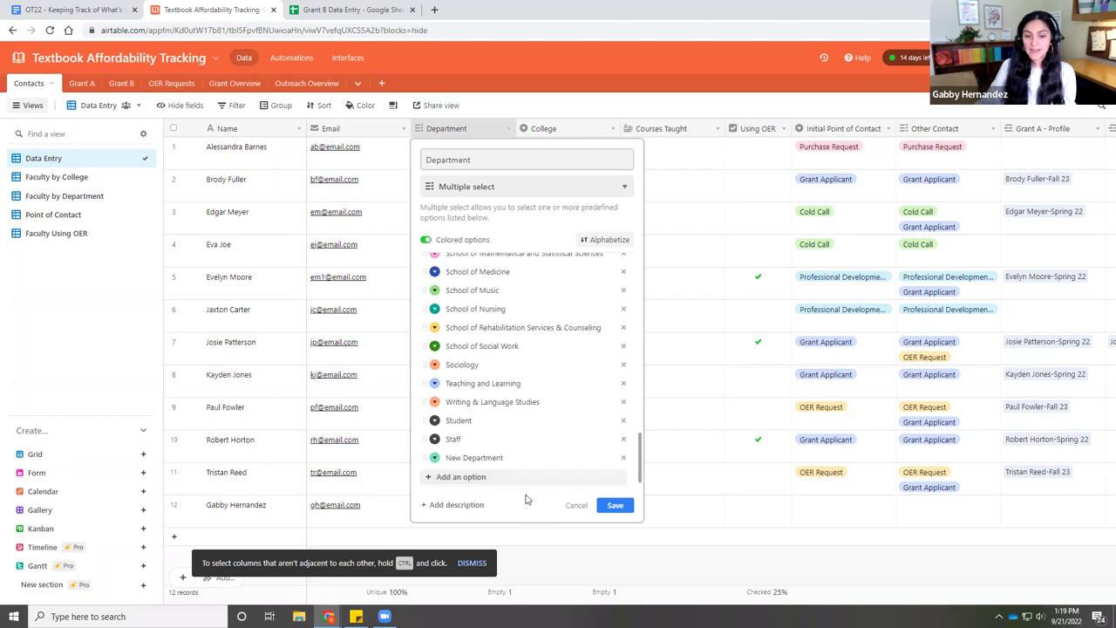
left_click(614, 505)
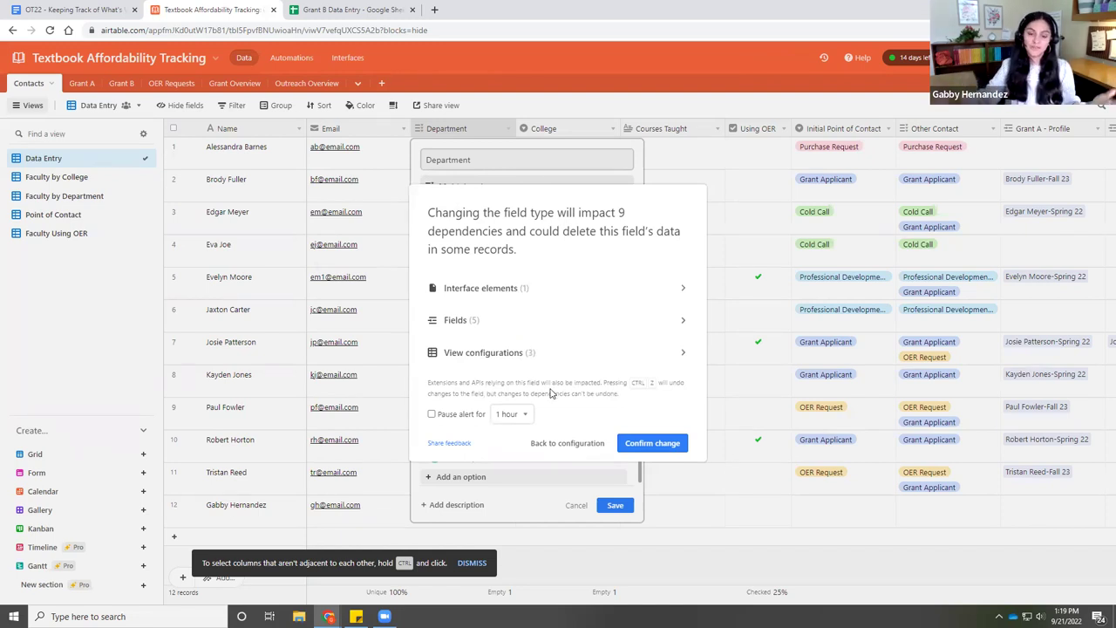
left_click(656, 447)
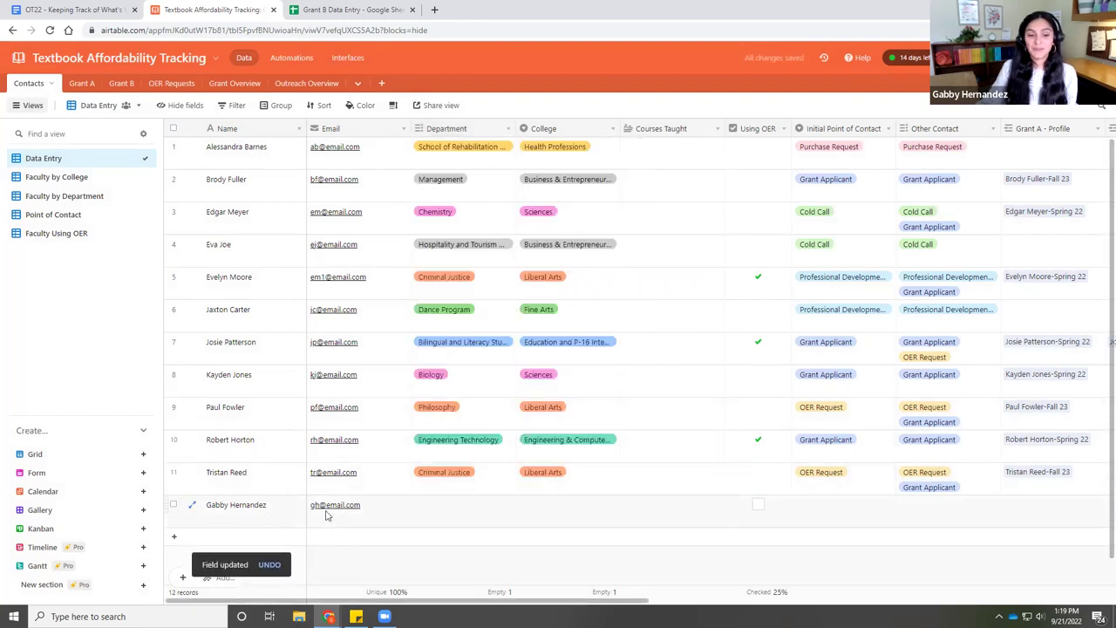
- Set row 12's Department to Dance Program
left_click(439, 515)
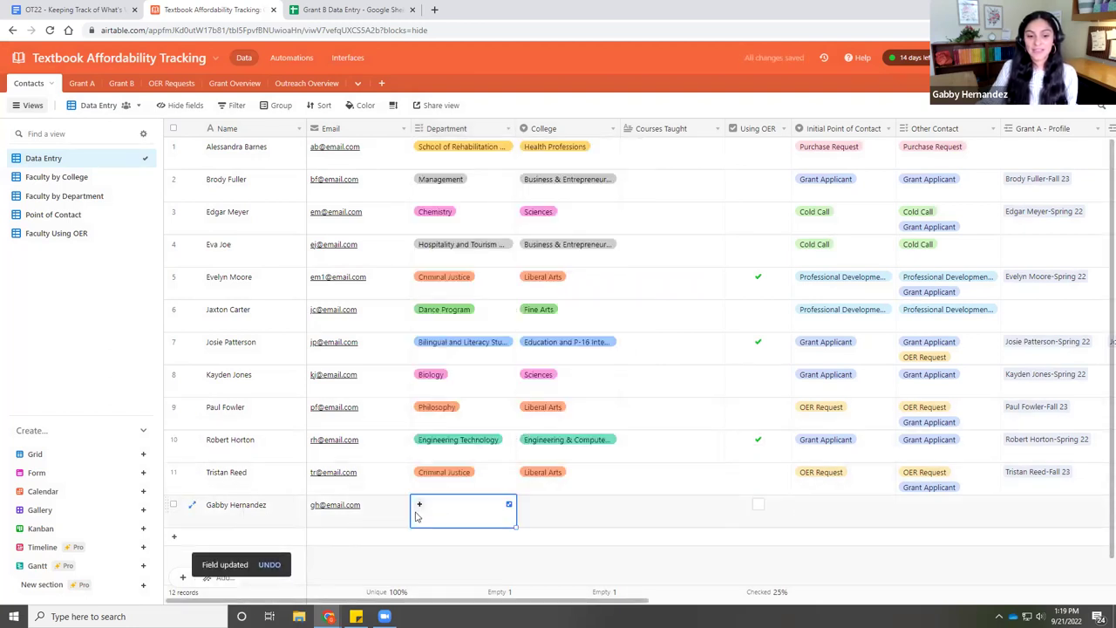
left_click(419, 506)
scroll(459, 449, "down", 2)
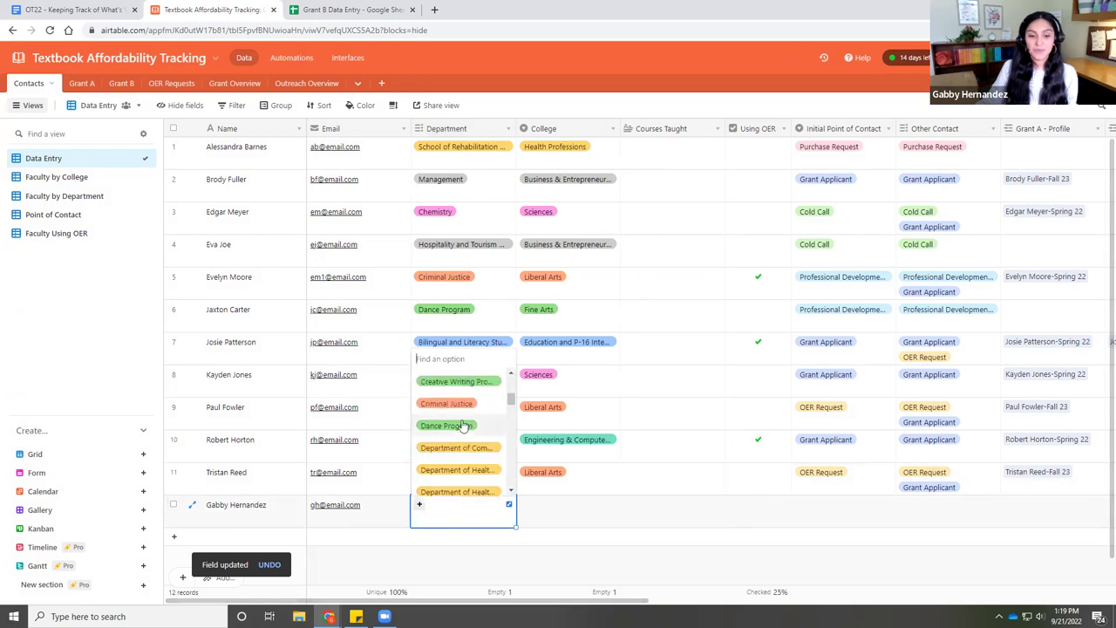
left_click(463, 434)
- Set row 12's College to Fine Arts, leaving Using OER unchecked
left_click(576, 506)
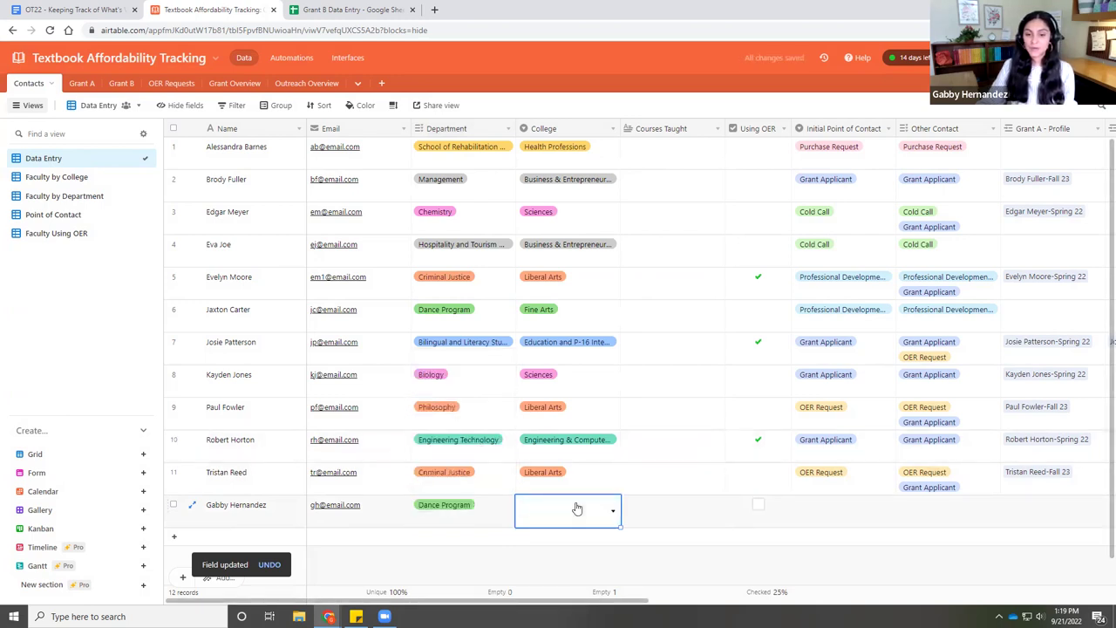
left_click(538, 517)
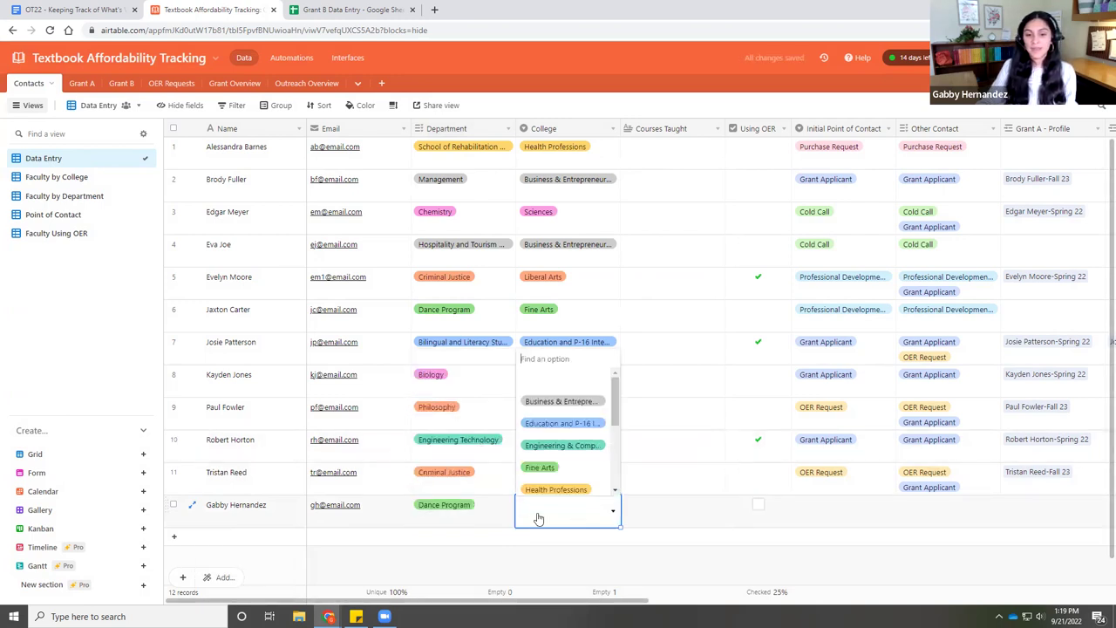
left_click(540, 468)
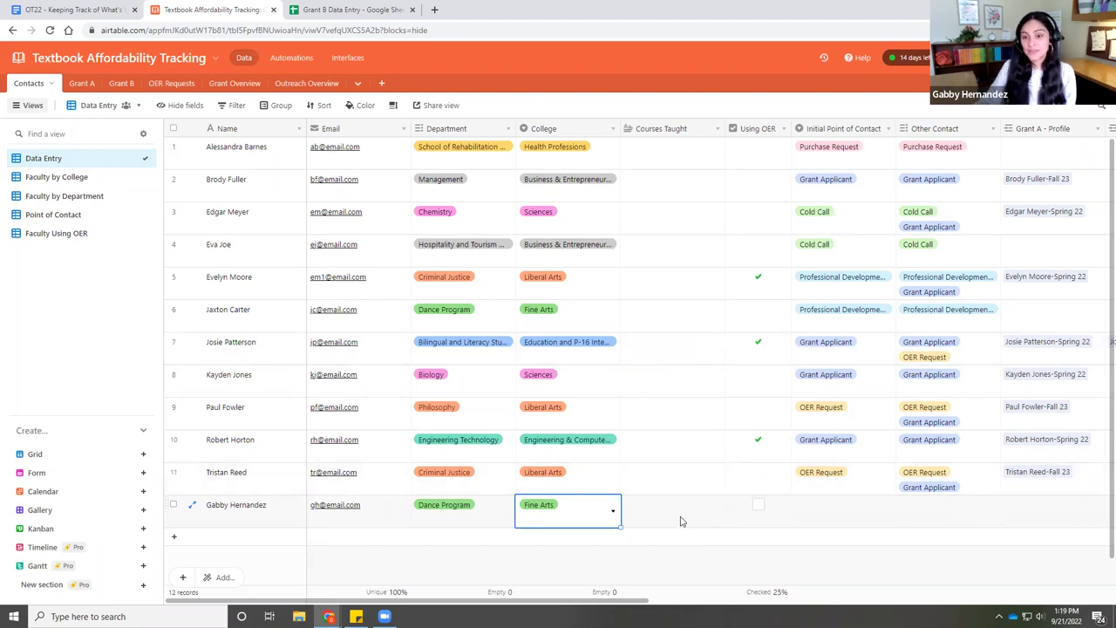
left_click(758, 508)
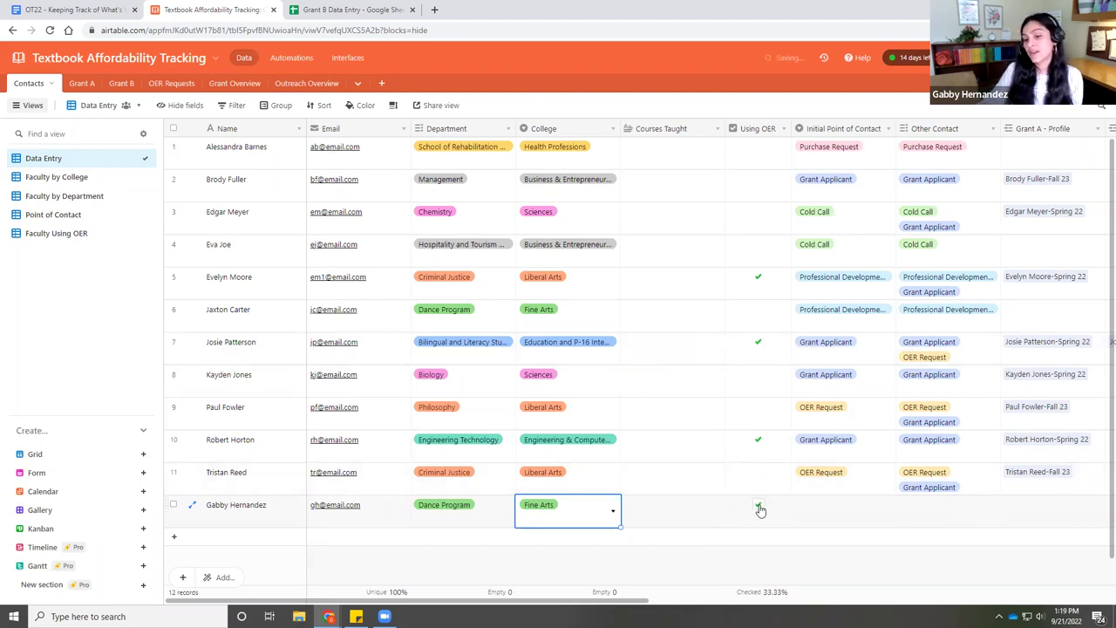
left_click(760, 510)
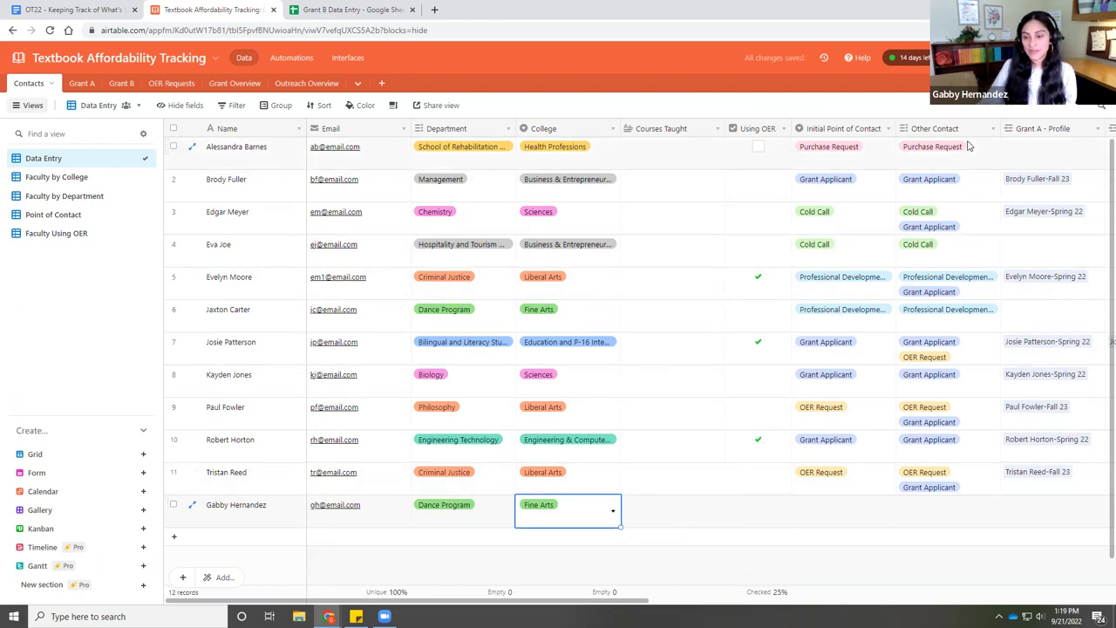
left_click(836, 515)
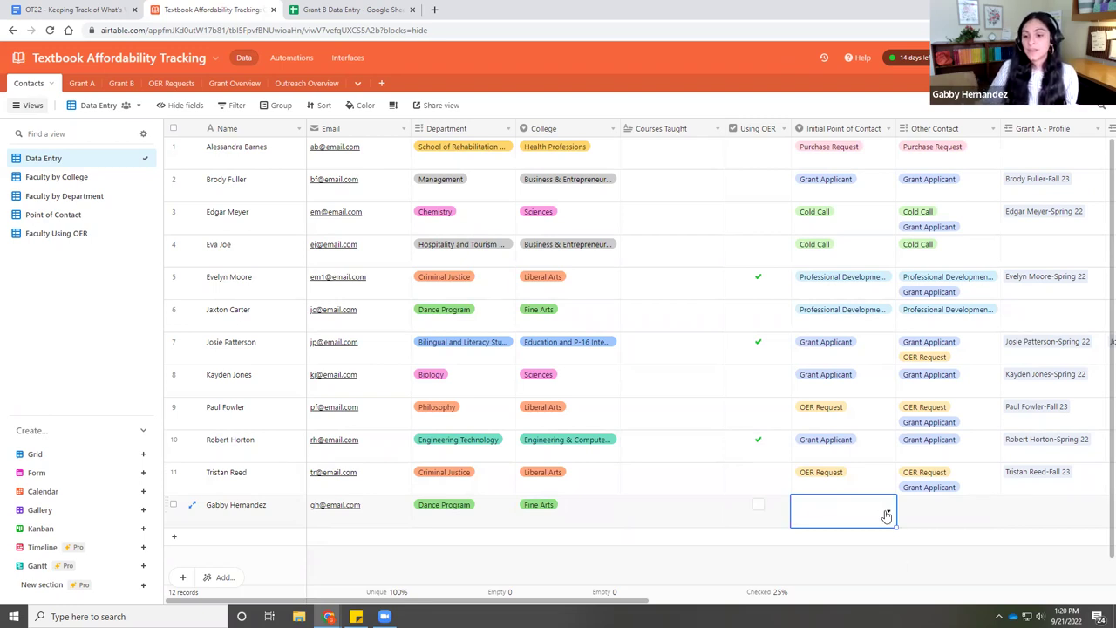
- Review the Initial Point of Contact field settings and save them unchanged
double_click(805, 130)
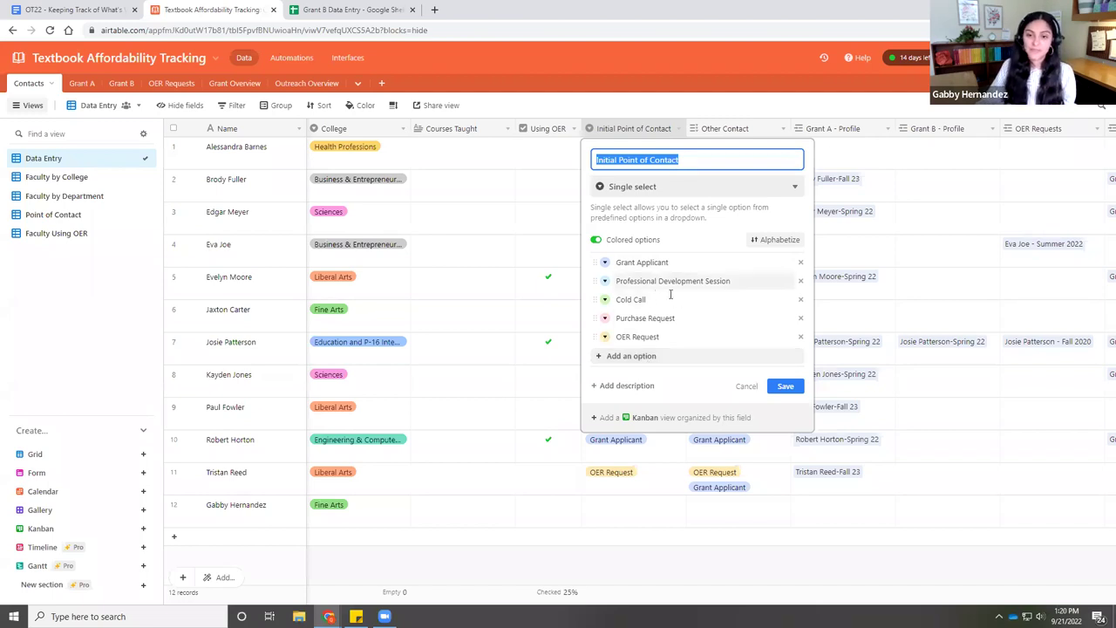
left_click(787, 397)
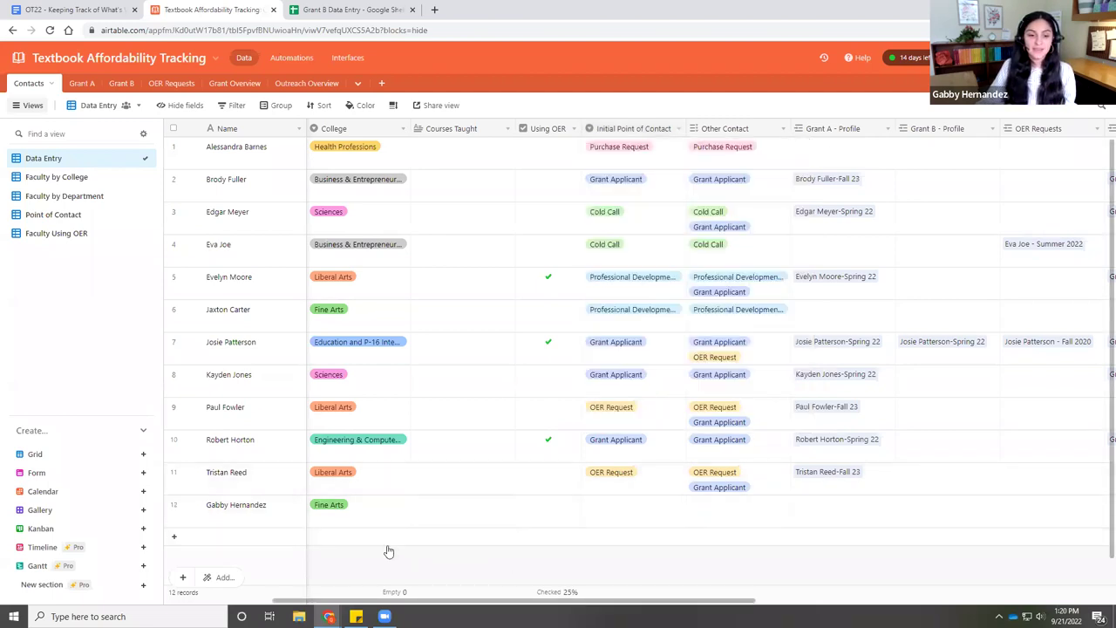
left_click_drag(545, 601, 443, 601)
- Set row 12's Initial Point of Contact and Other Contact both to Cold Call
left_click(821, 515)
left_click(820, 515)
left_click(821, 446)
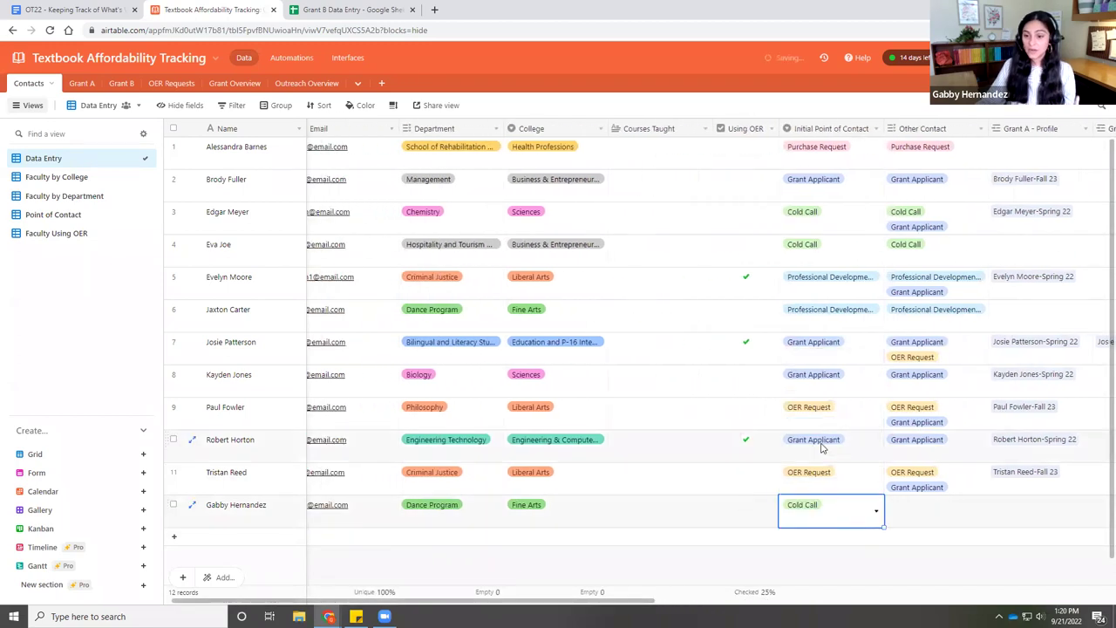
left_click(917, 518)
left_click(889, 508)
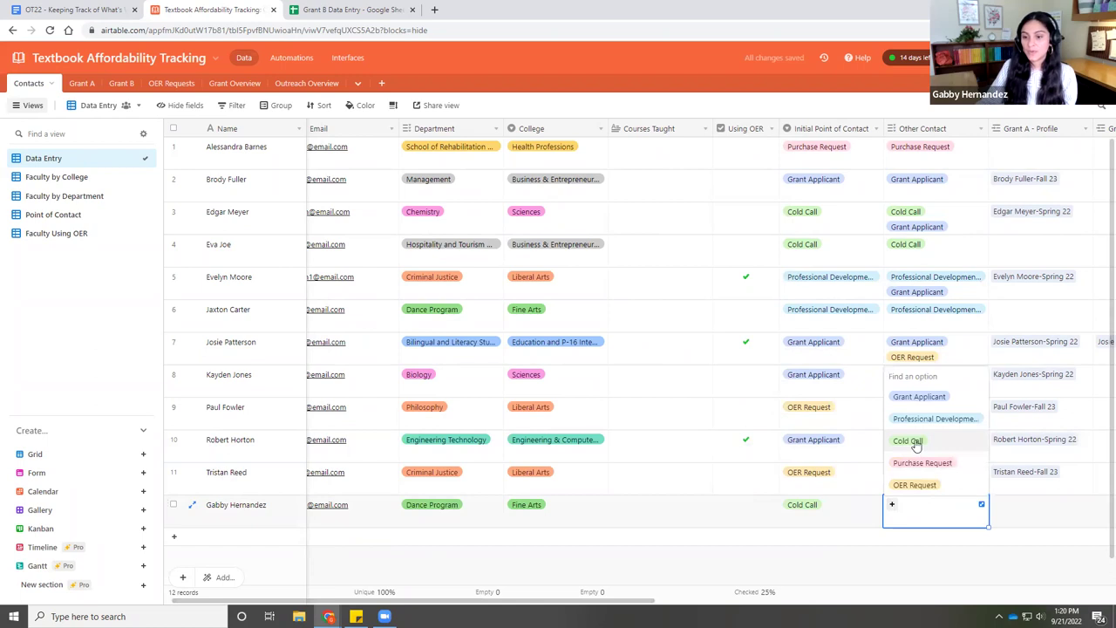
left_click(898, 487)
left_click(849, 550)
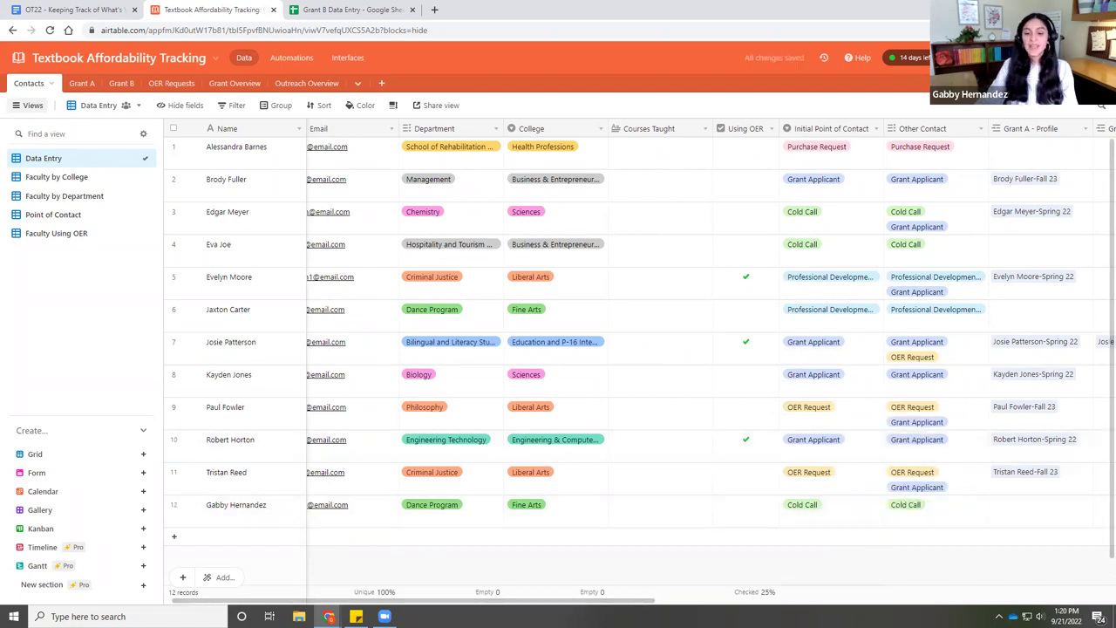
left_click_drag(622, 605, 532, 606)
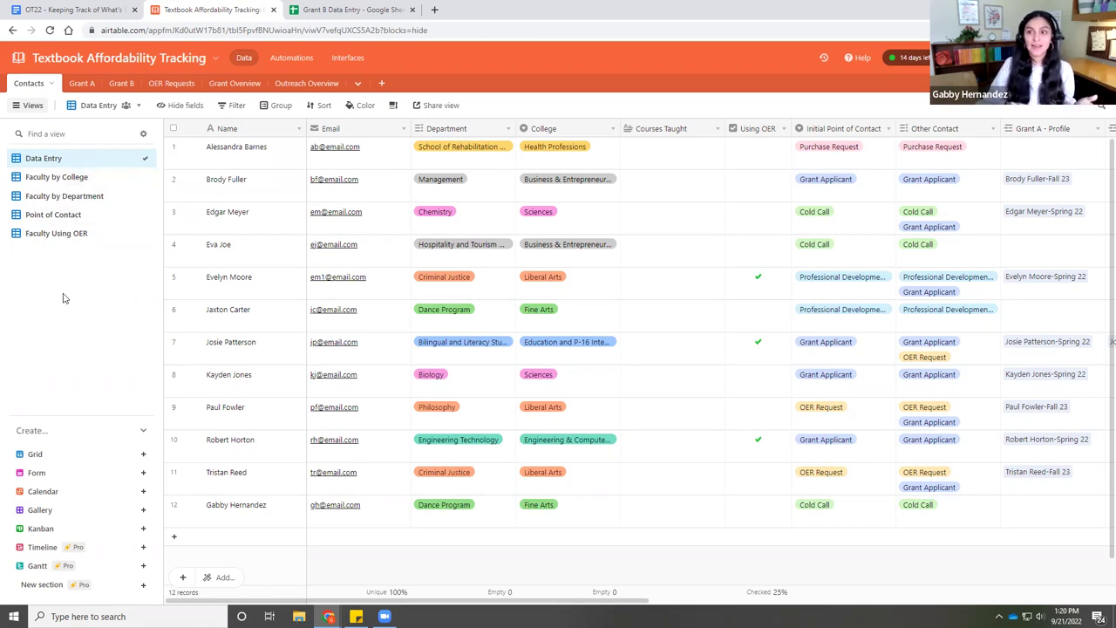
- Switch from Faculty by College to the Faculty by Department view, showing the new contact under Dance Program
left_click(73, 177)
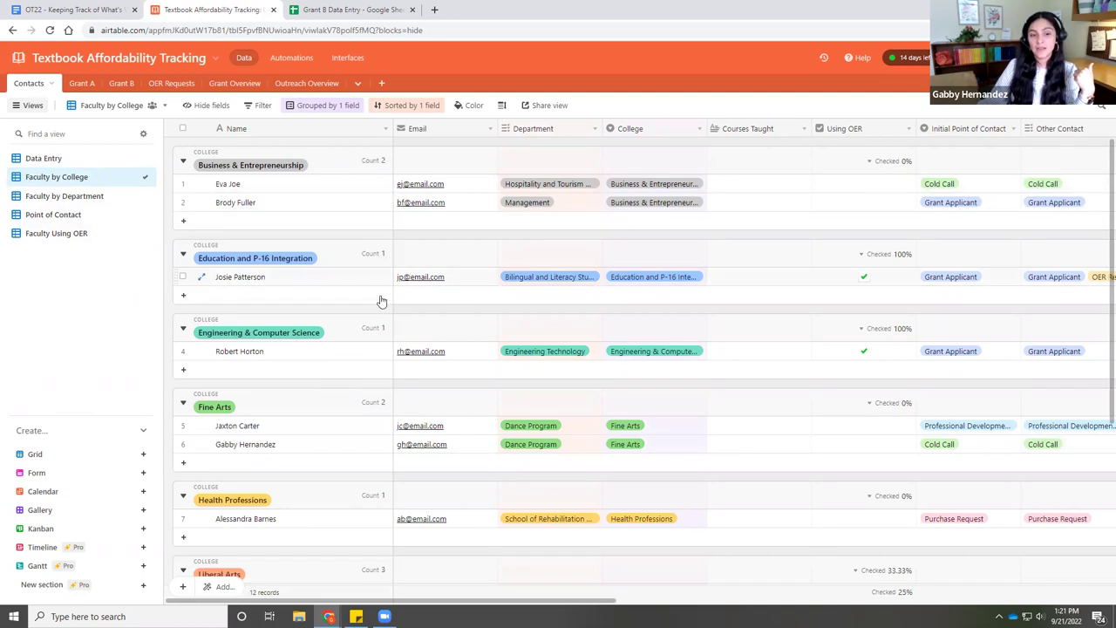
scroll(346, 418, "down", 3)
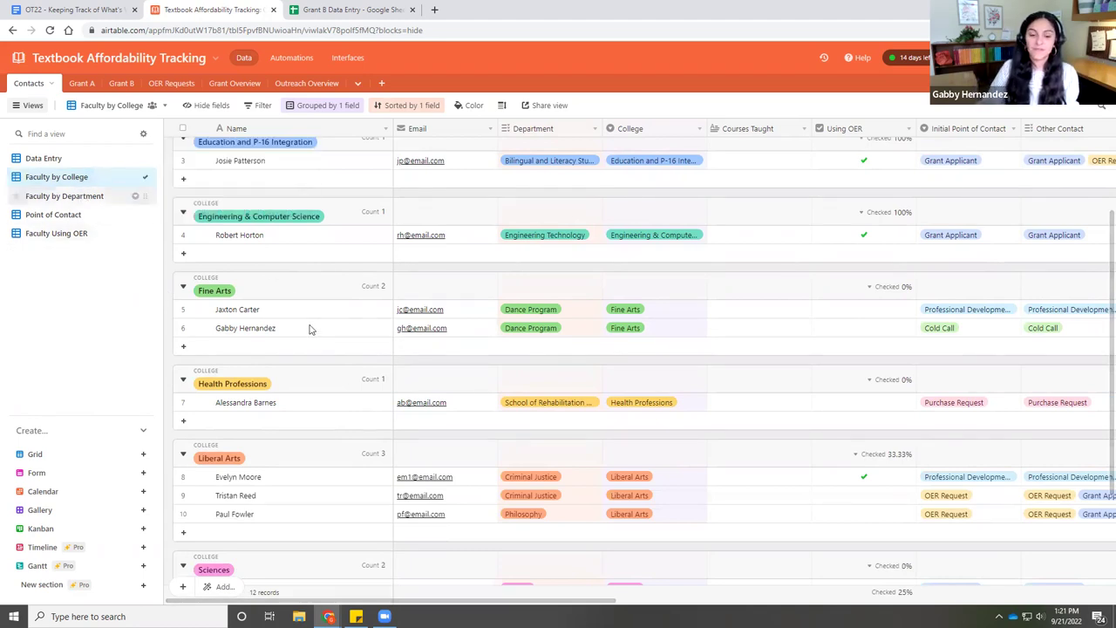
scroll(307, 363, "down", 2)
scroll(305, 364, "up", 2)
scroll(306, 364, "down", 2)
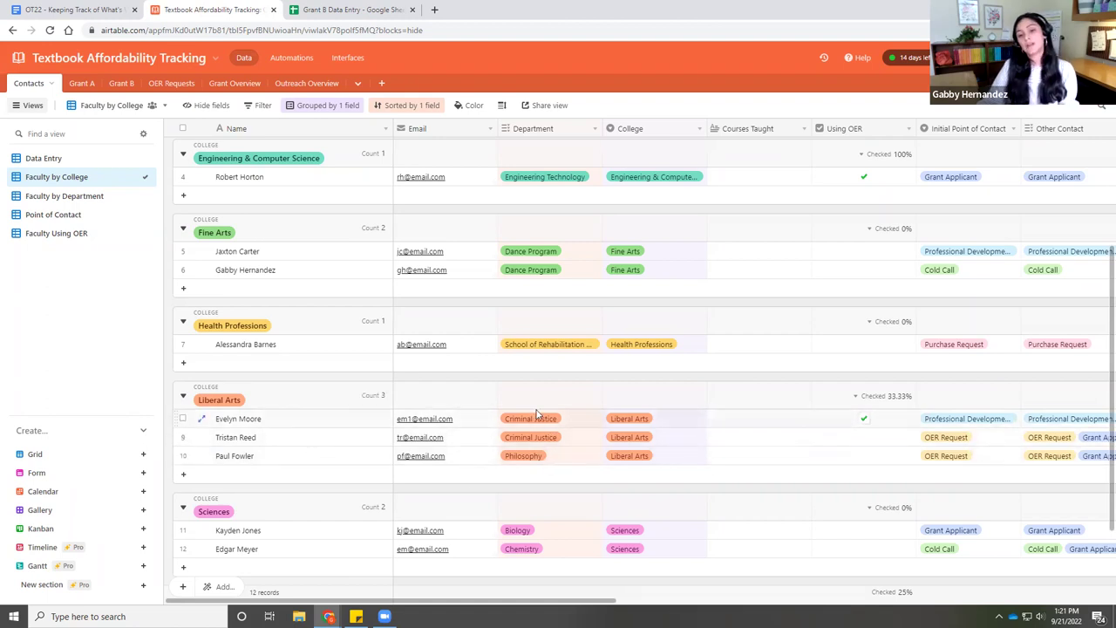
scroll(566, 467, "down", 2)
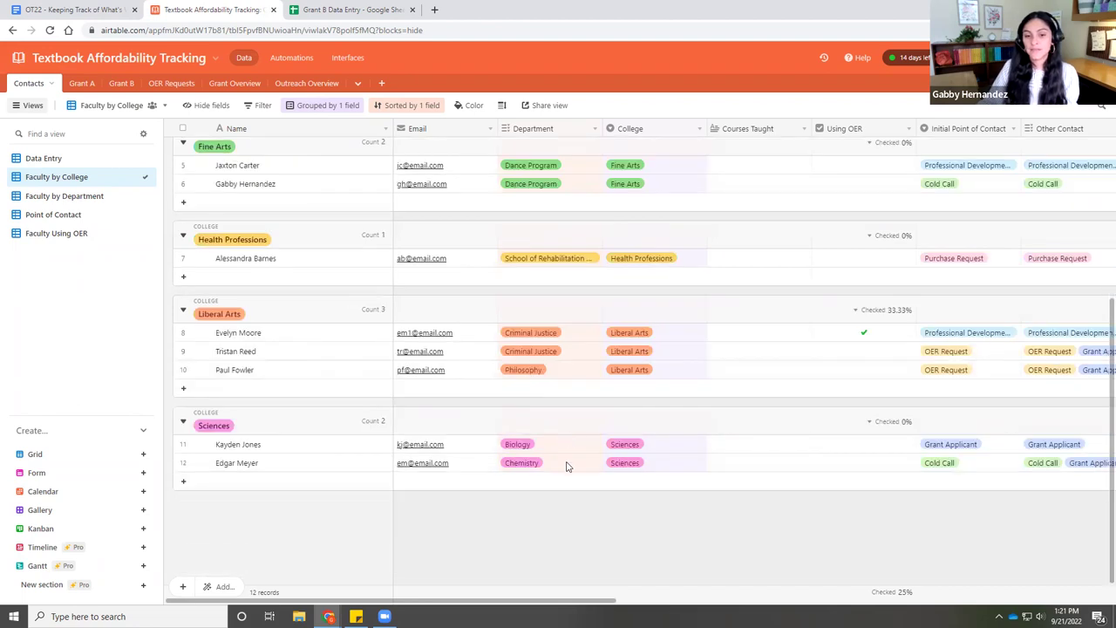
scroll(566, 467, "up", 5)
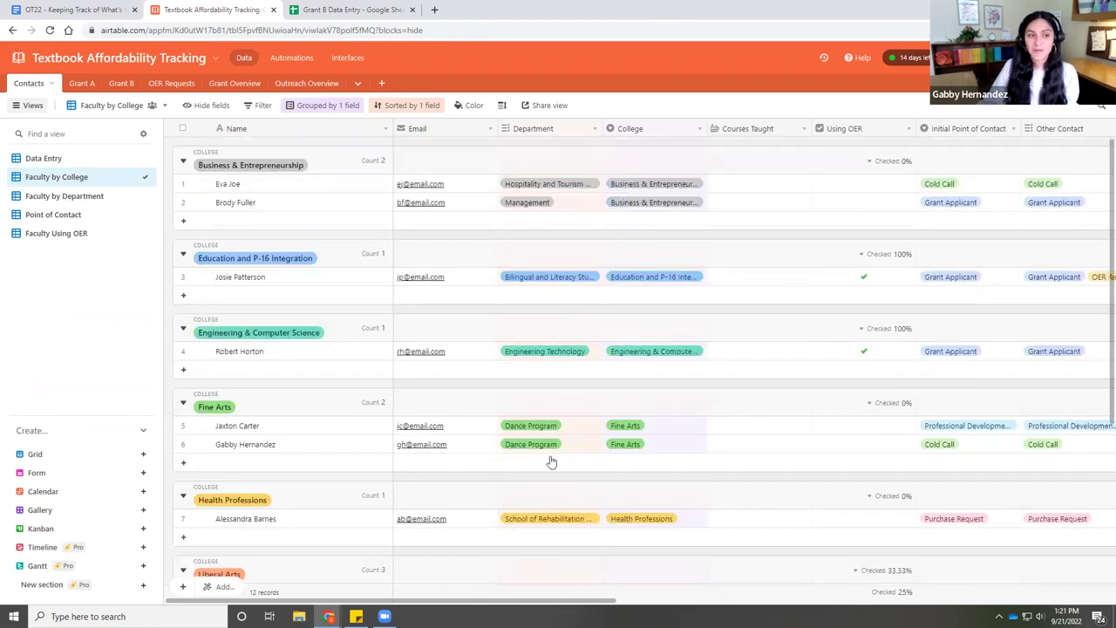
left_click(61, 195)
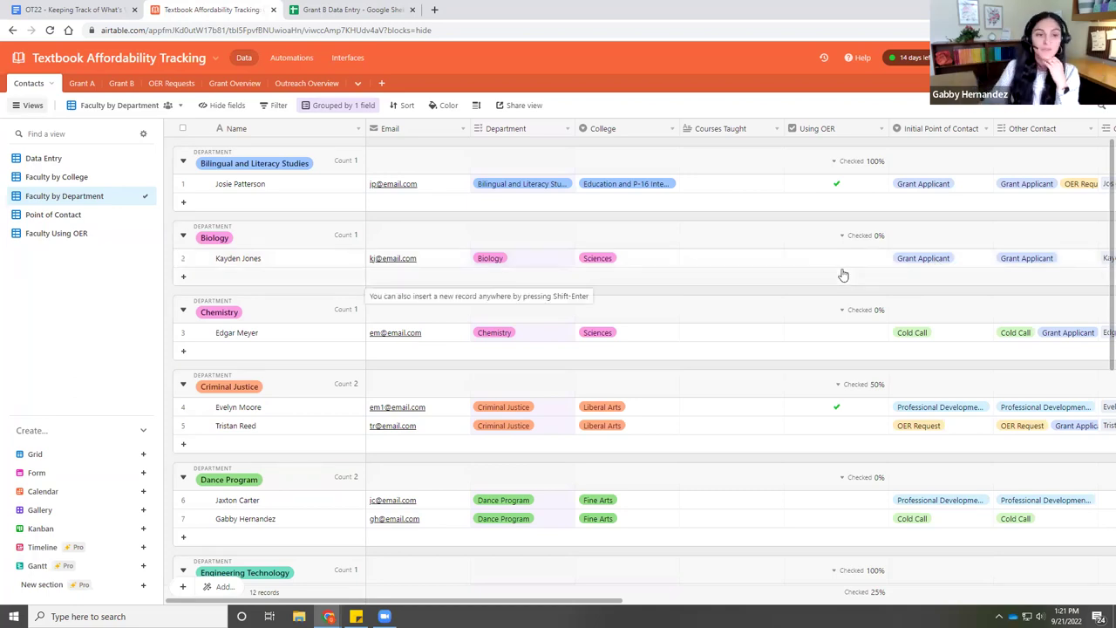
- Switch to the Point of Contact view to see contacts grouped by initial contact
left_click(68, 218)
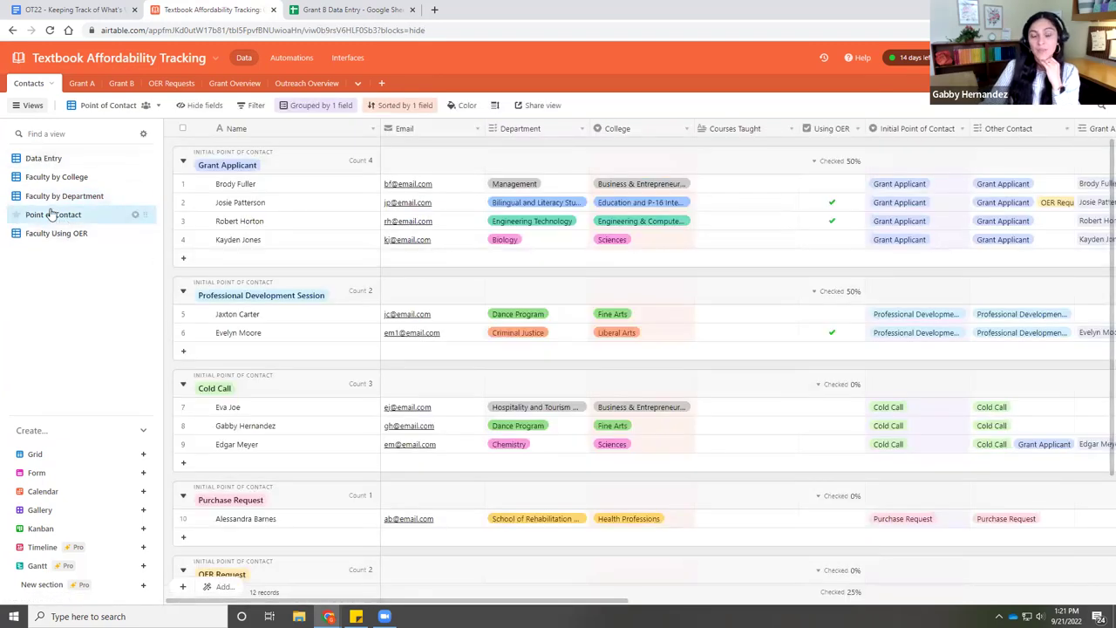
mouse_move(51, 214)
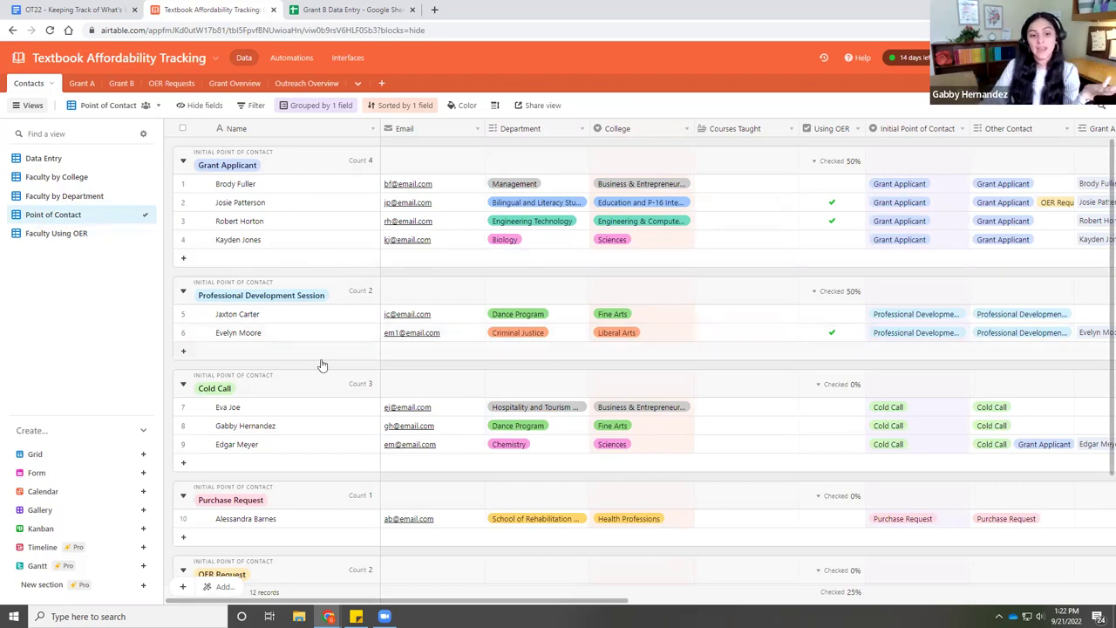
scroll(321, 365, "down", 2)
scroll(320, 364, "up", 1)
scroll(320, 364, "up", 1)
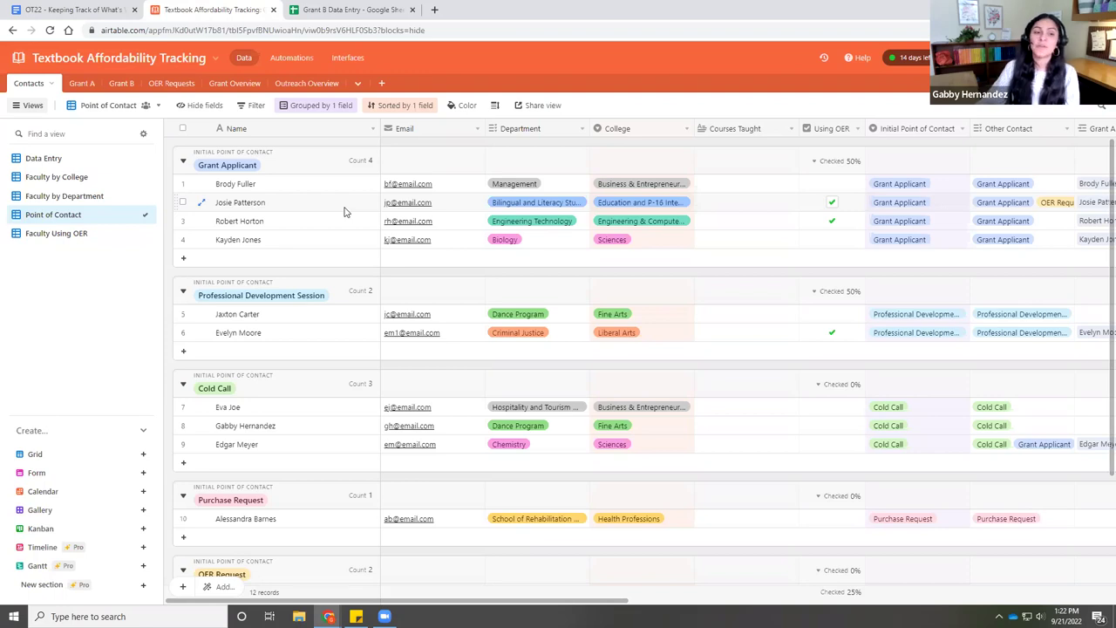
- In Faculty by College, add 'new FAculty' with an e-mail under Engineering & Computer Science
left_click(73, 176)
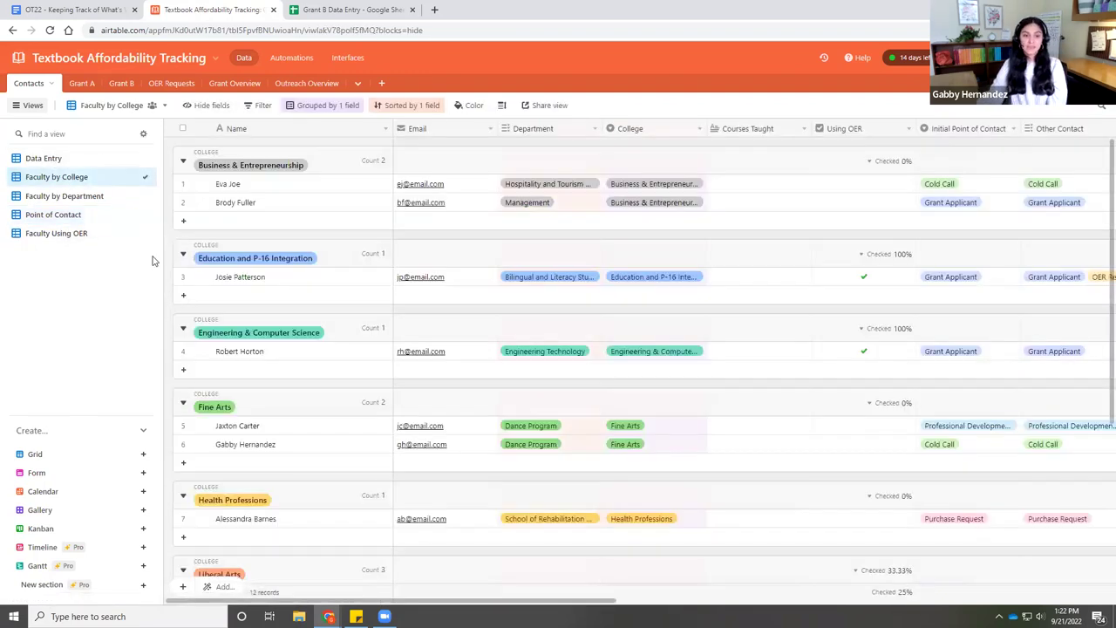
scroll(305, 368, "down", 1)
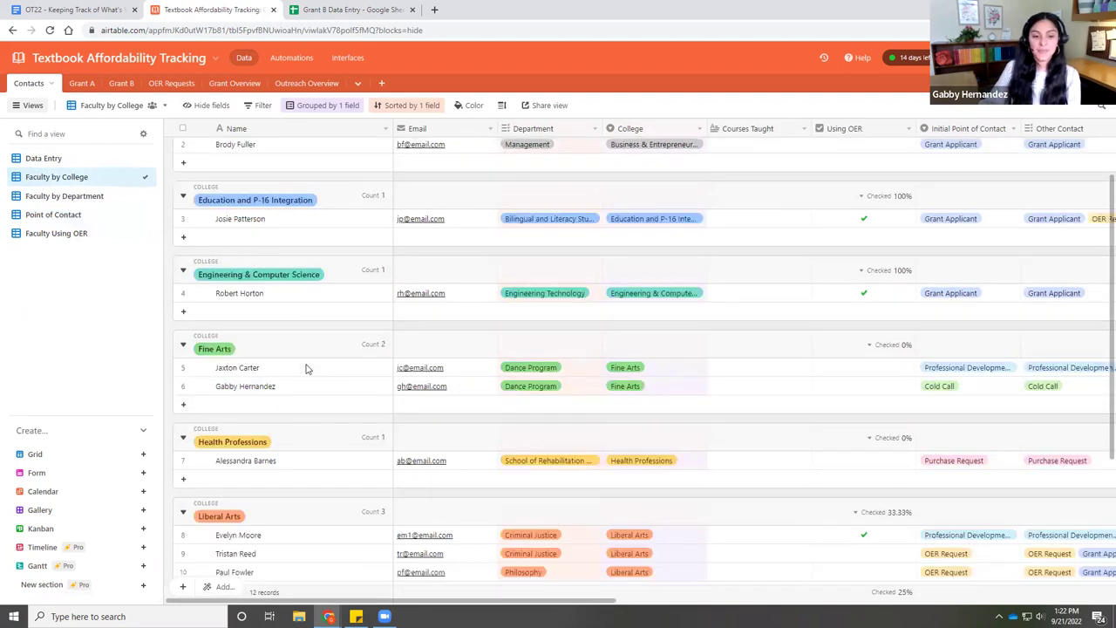
scroll(305, 368, "up", 1)
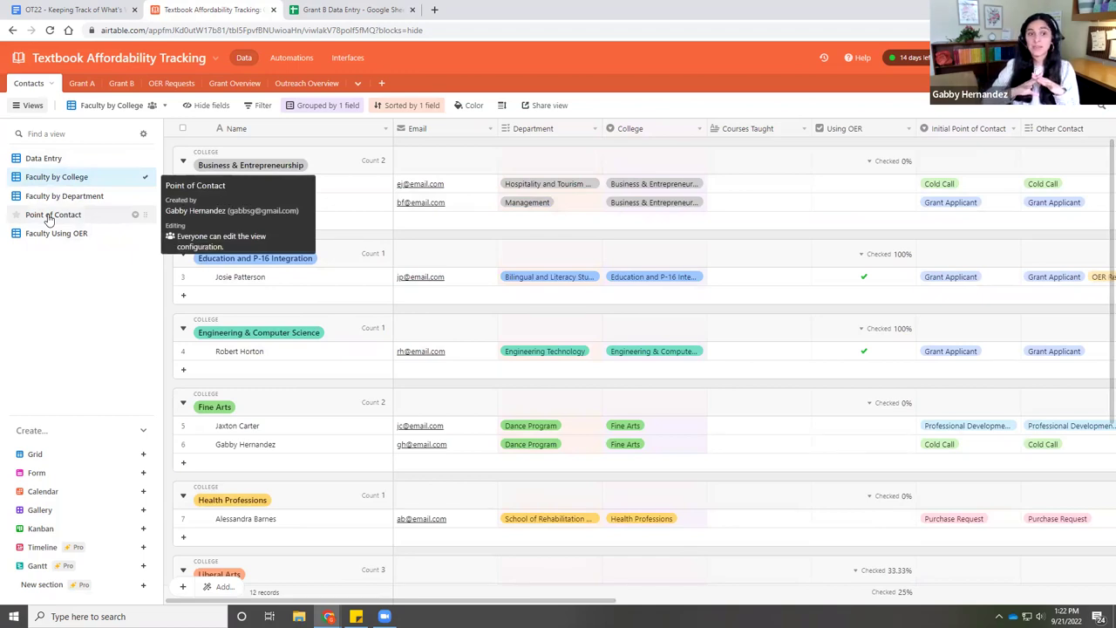
scroll(329, 319, "down", 1)
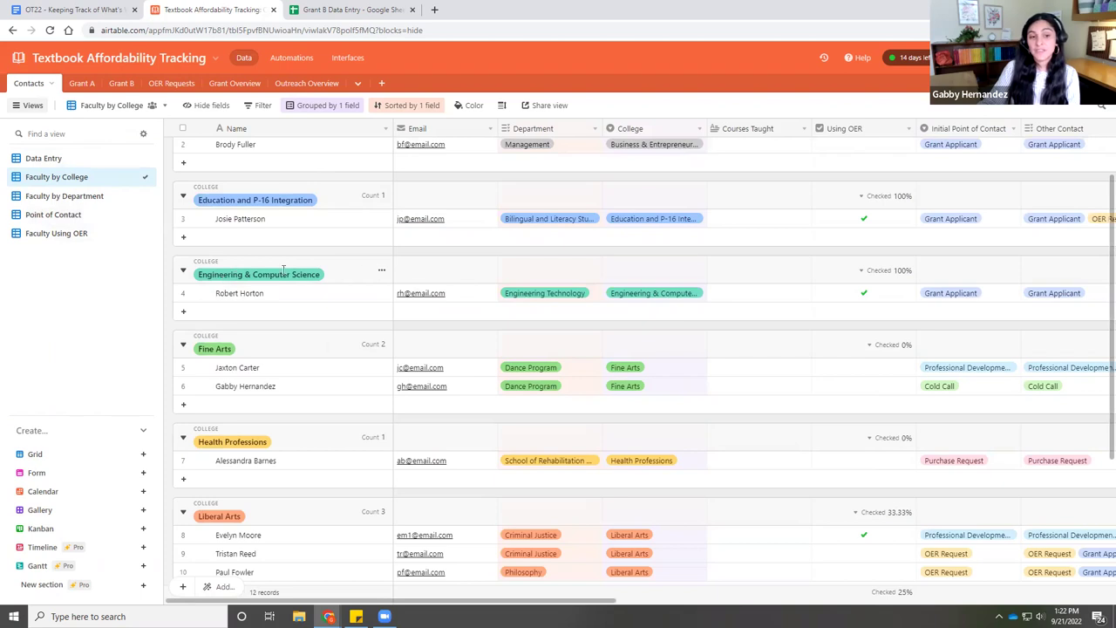
left_click(184, 315)
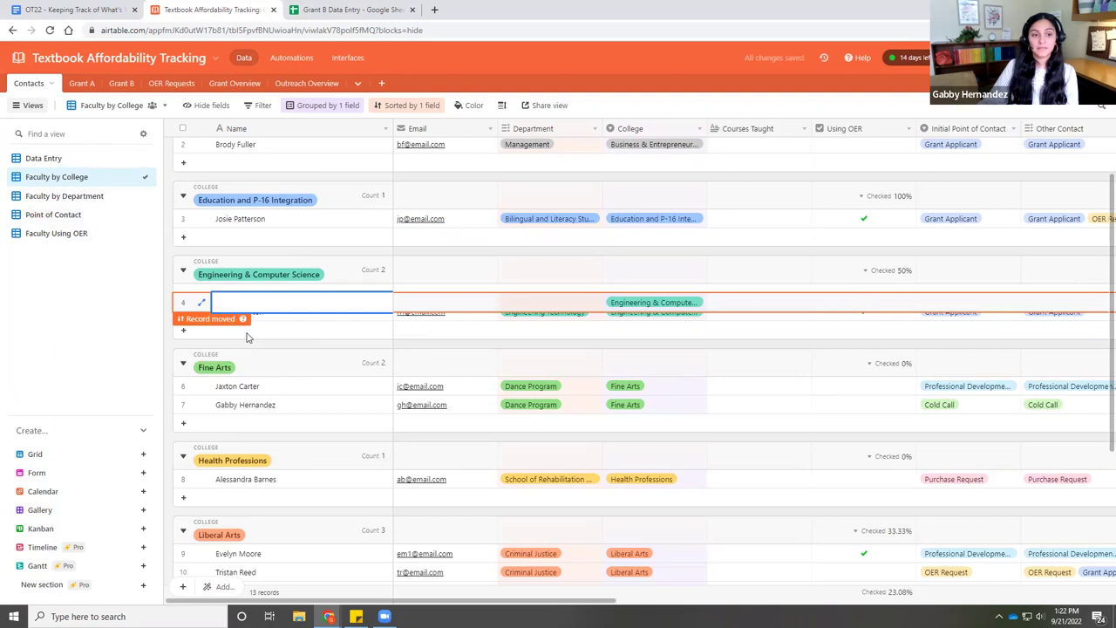
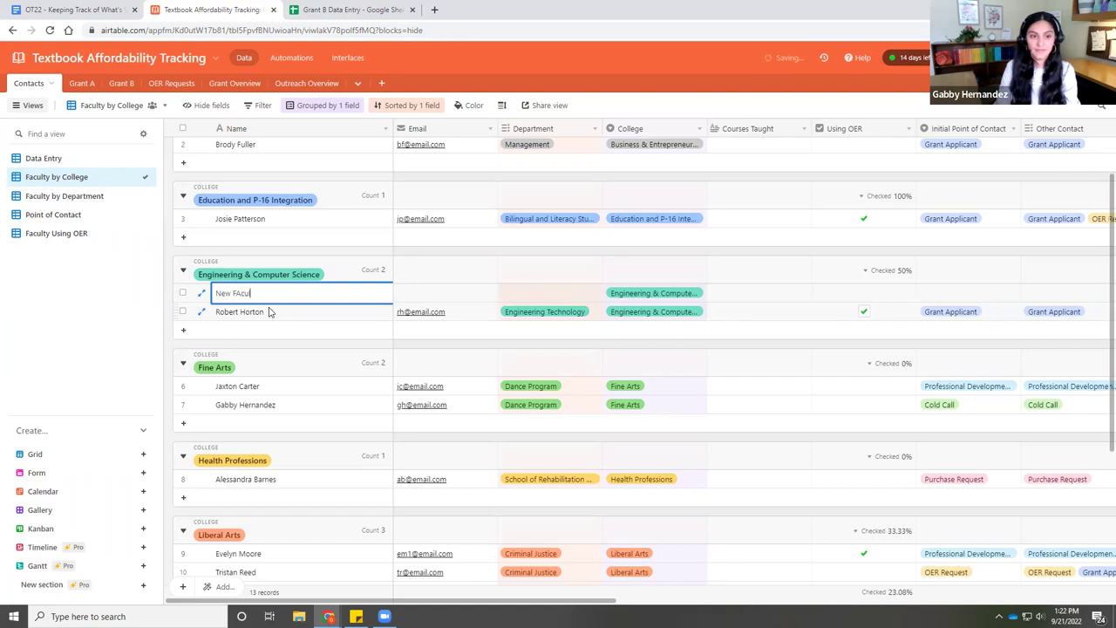
key("Tab")
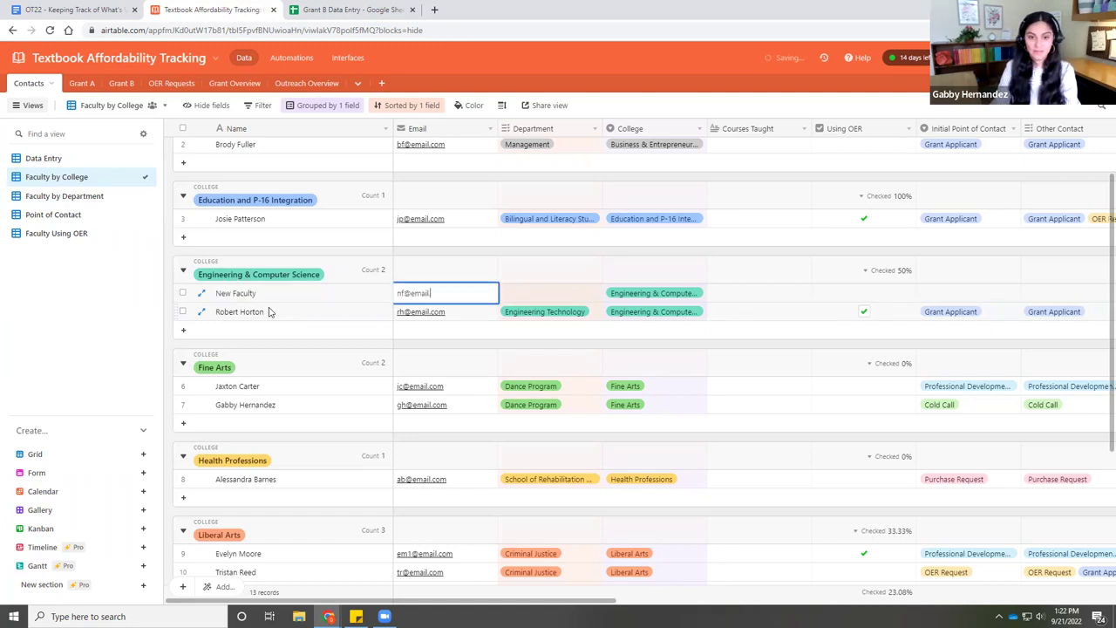
key("Tab")
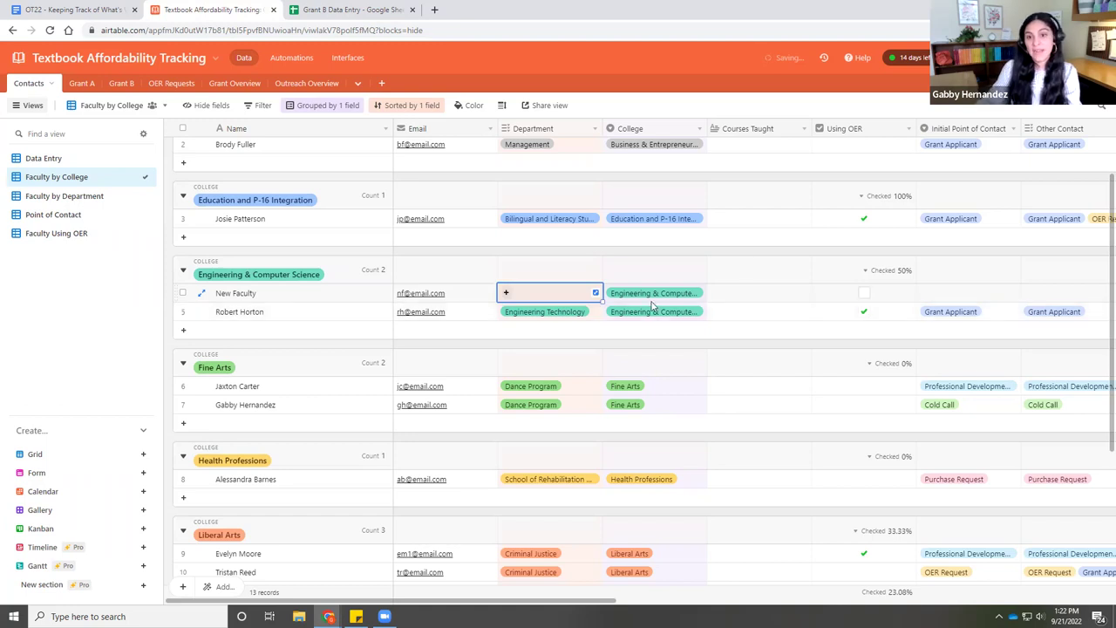
- Set the new contact's department to Civil Engineering
left_click(506, 293)
left_click(540, 420)
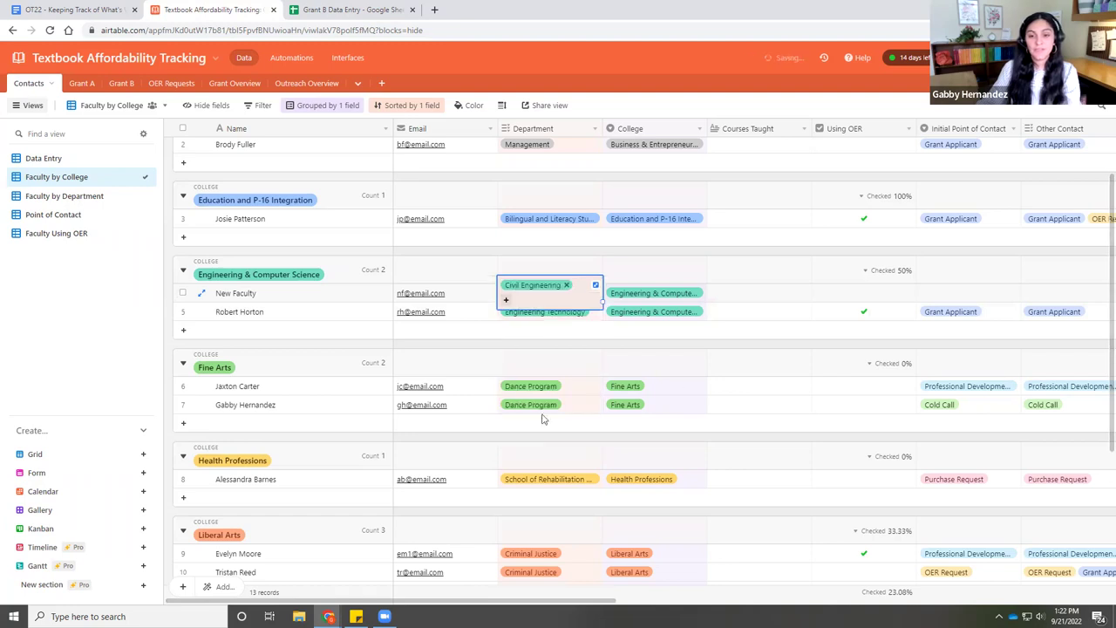
left_click(712, 389)
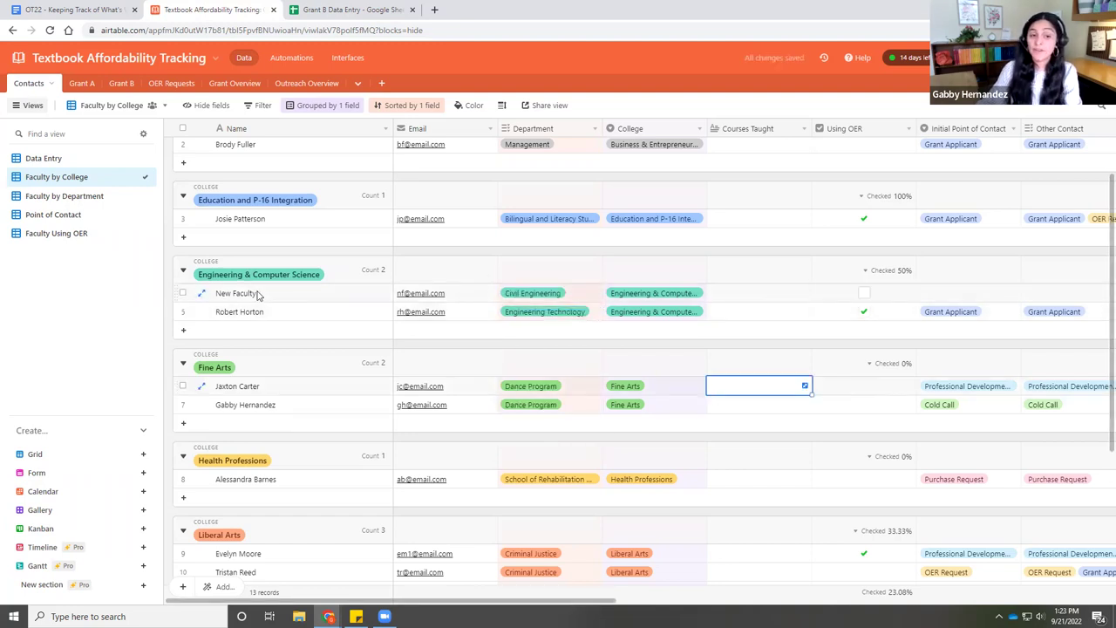
- Check New Faculty in the Data Entry view and under Civil Engineering in Faculty by Department
left_click(48, 160)
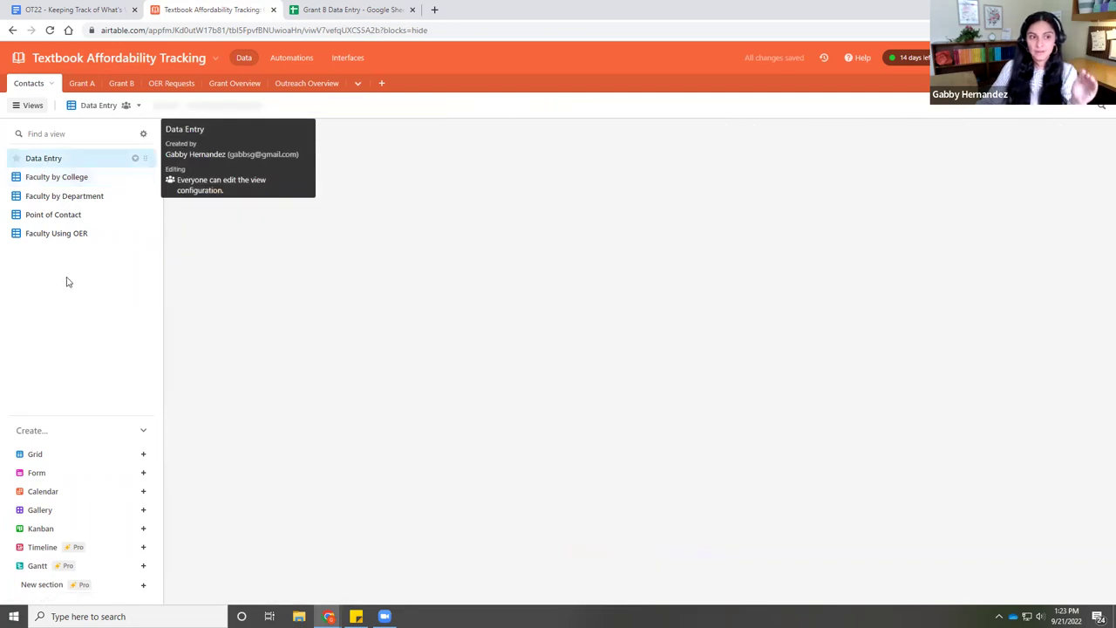
scroll(250, 496, "down", 2)
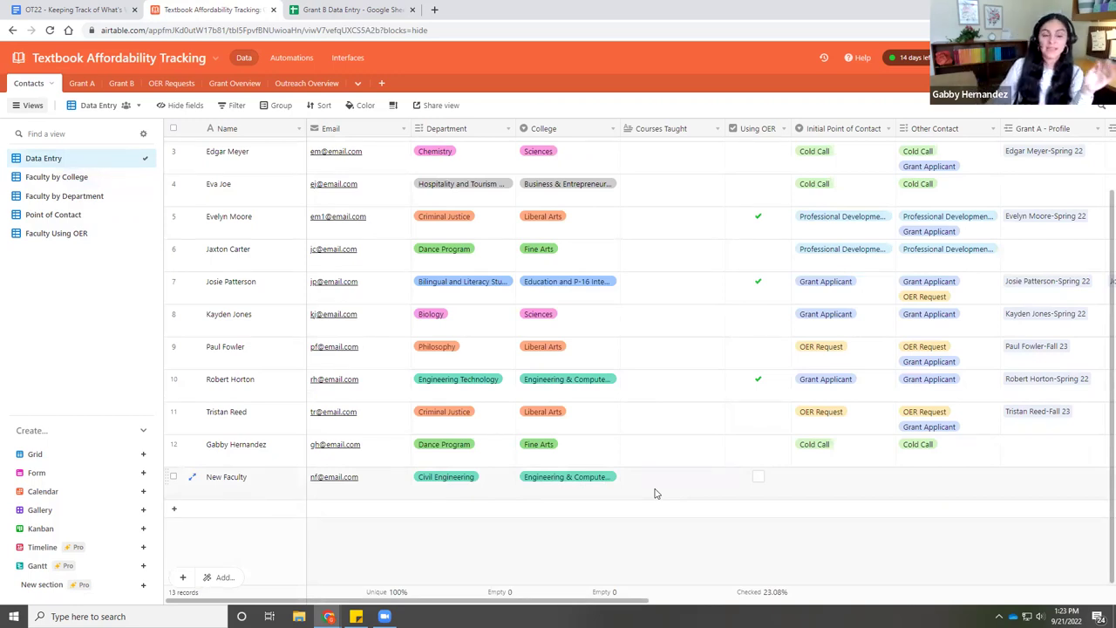
left_click(49, 199)
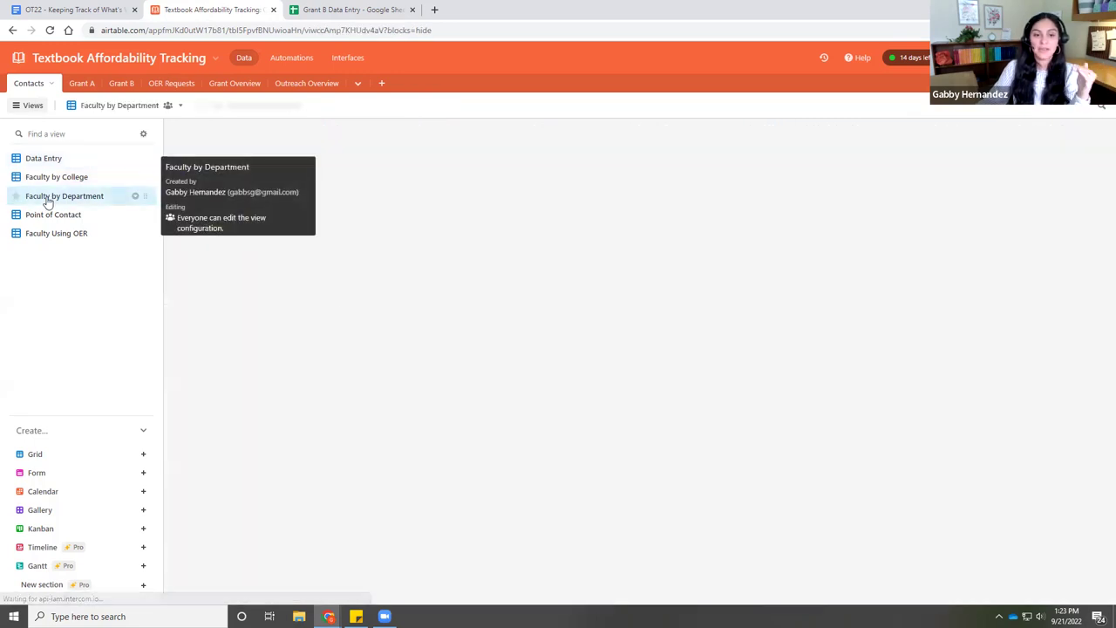
scroll(294, 336, "down", 2)
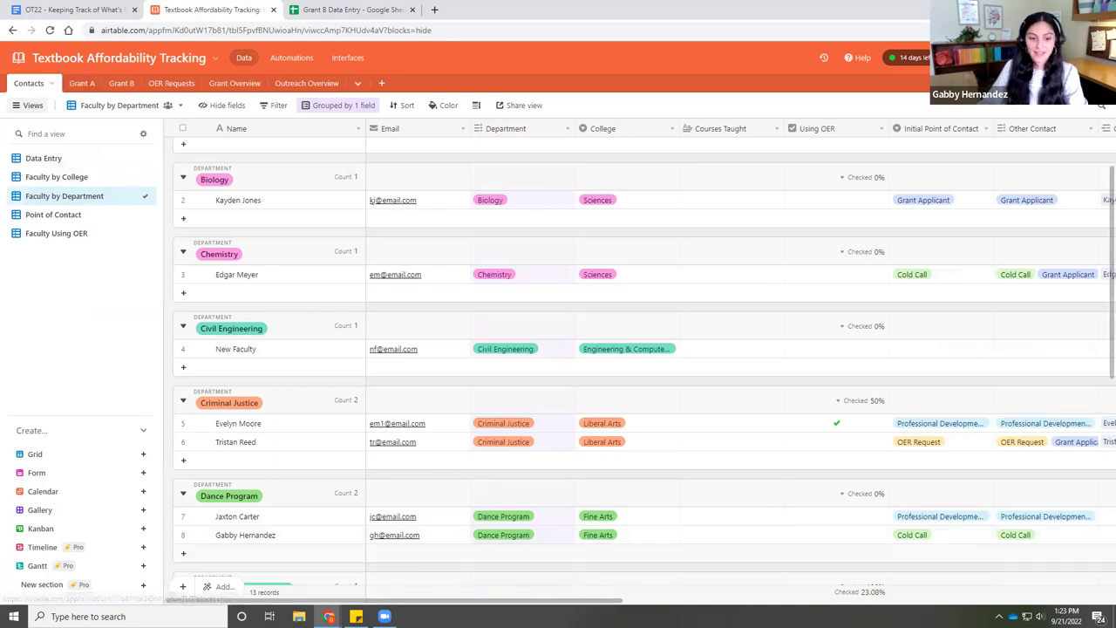
mouse_move(328, 617)
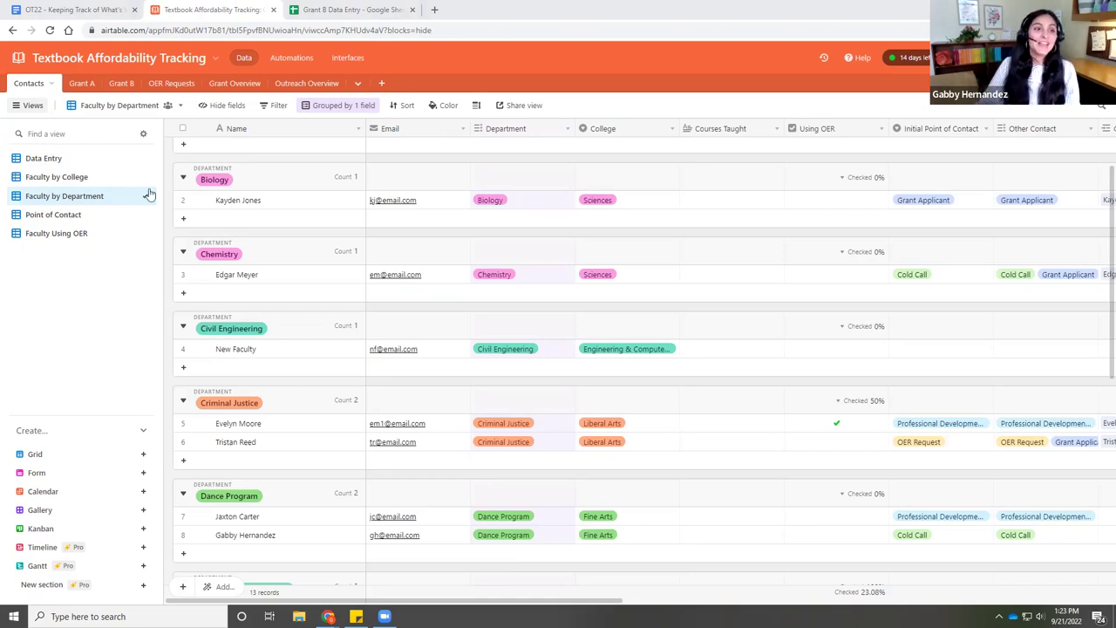
- Open the Grant A table and select its Grouped by Semester view
left_click(83, 84)
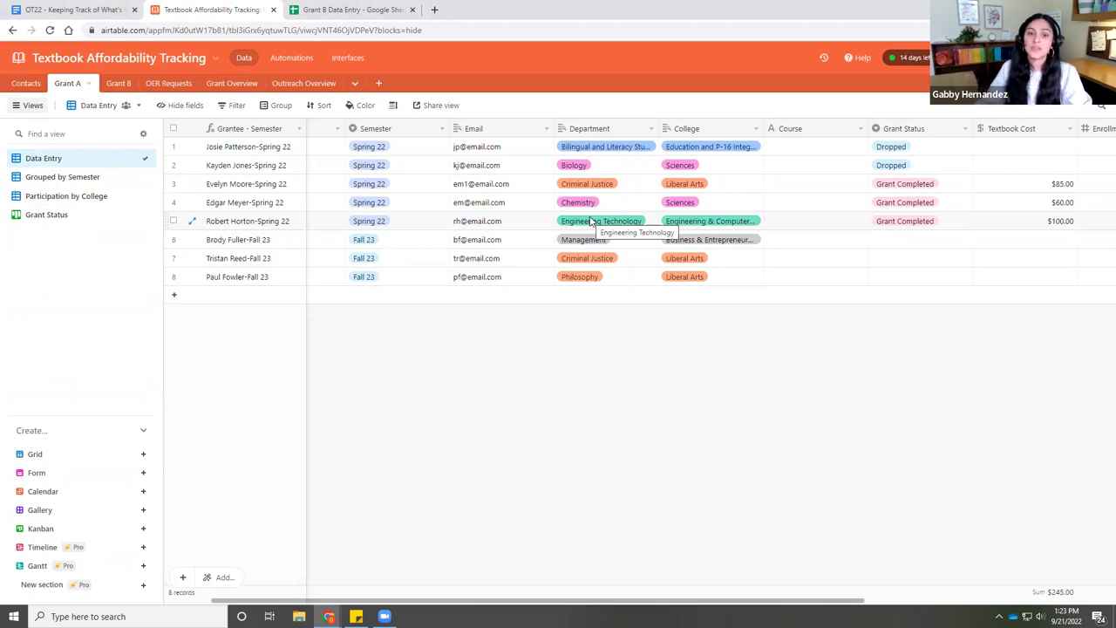
left_click(68, 177)
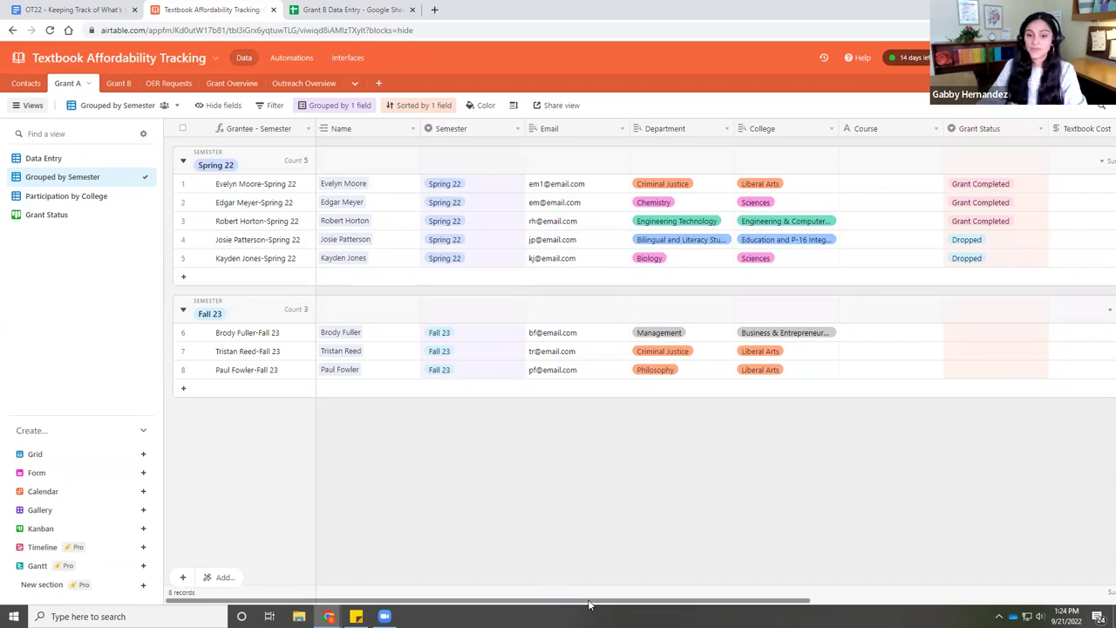
scroll(588, 605, "right", 6)
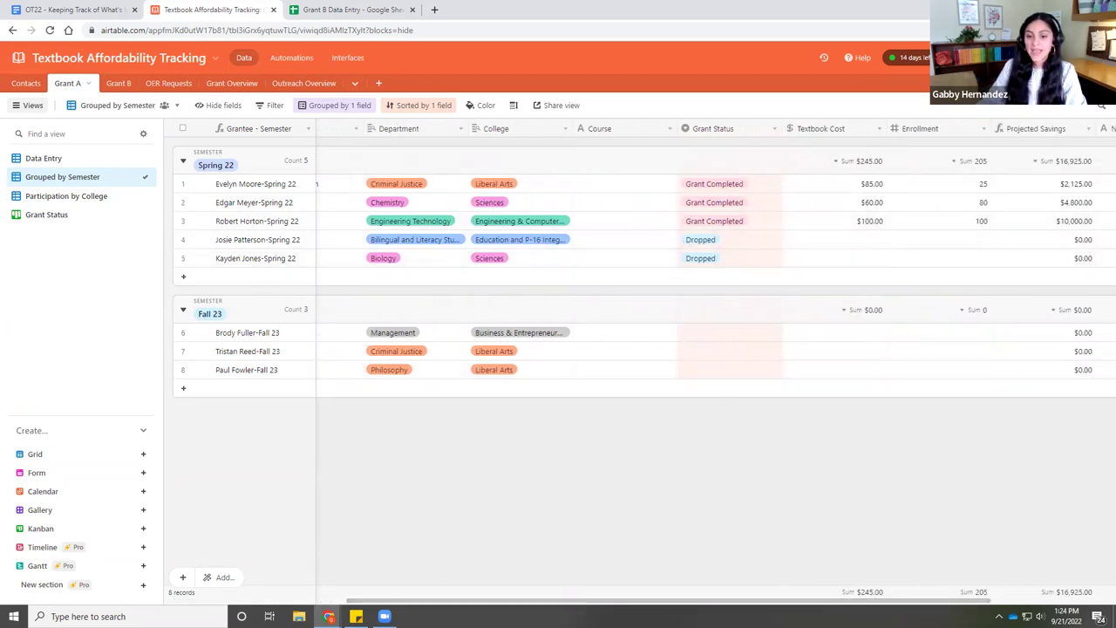
scroll(611, 602, "right", 3)
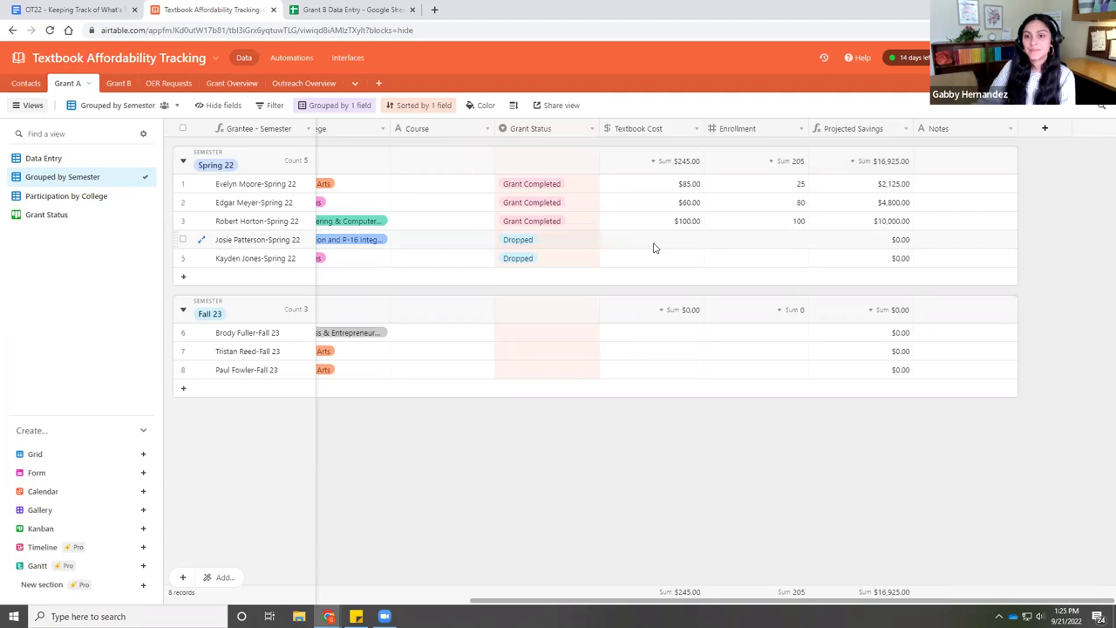
left_click_drag(628, 602, 266, 598)
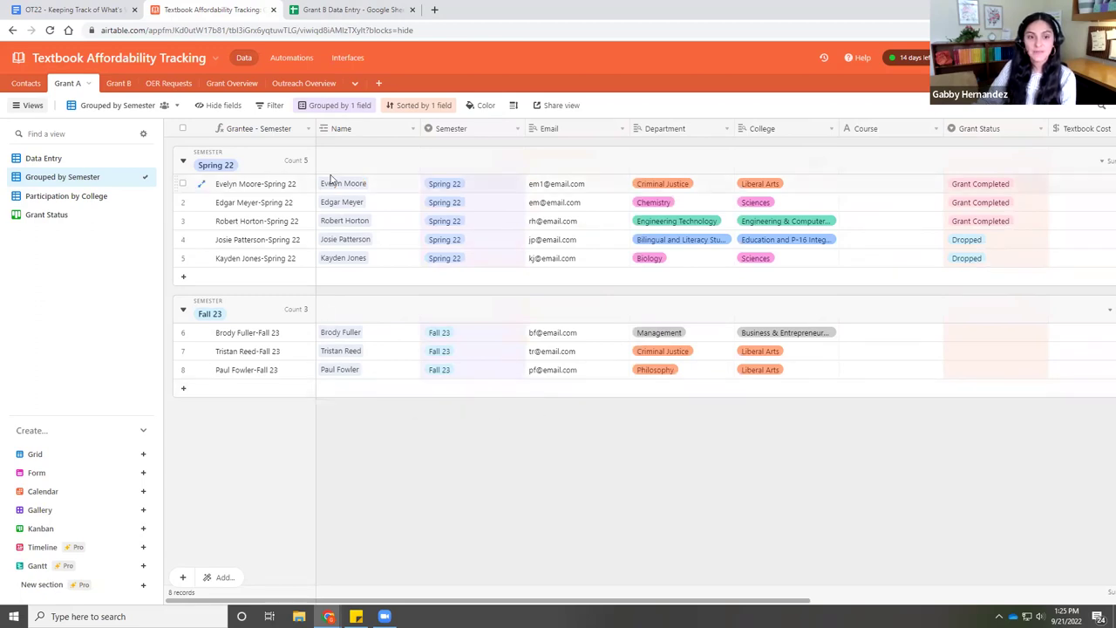
- Add a Fall 23 grantee row linked to an existing contact
left_click(346, 392)
left_click(346, 394)
left_click(325, 389)
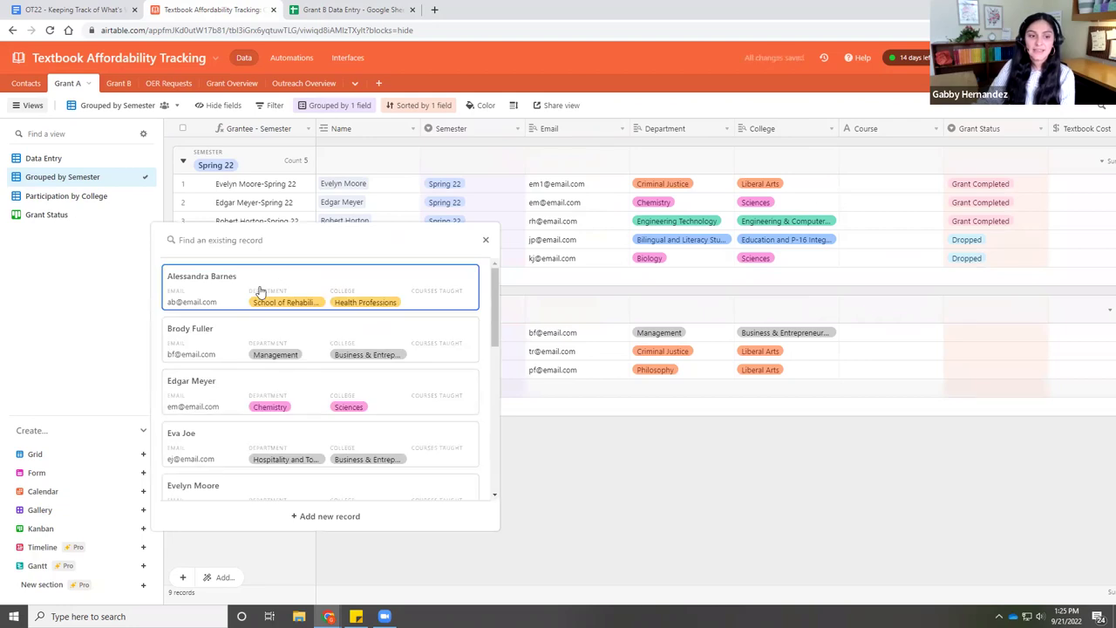
left_click(259, 291)
left_click(406, 416)
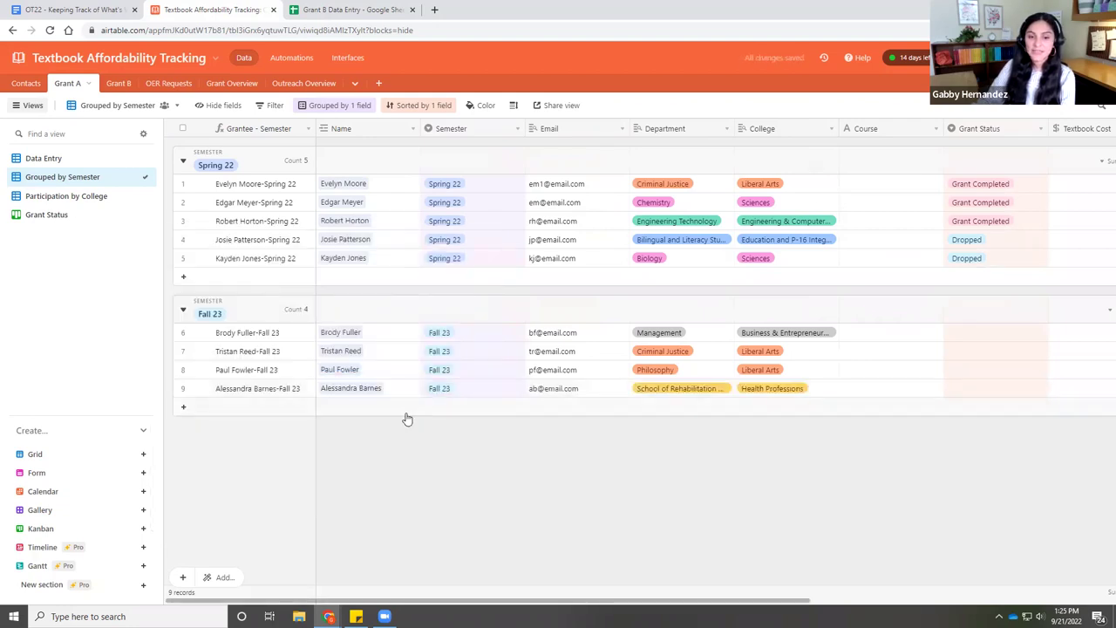
- Add another Fall 23 row, creating and linking a new contact 'Another new Contact'
left_click(345, 408)
left_click(333, 408)
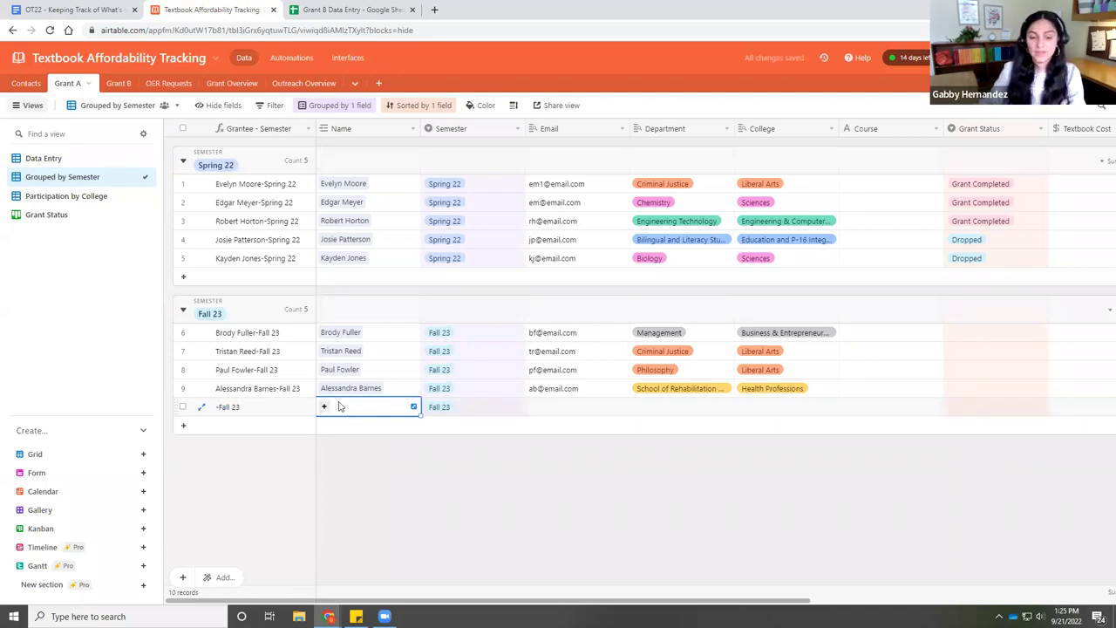
left_click(323, 408)
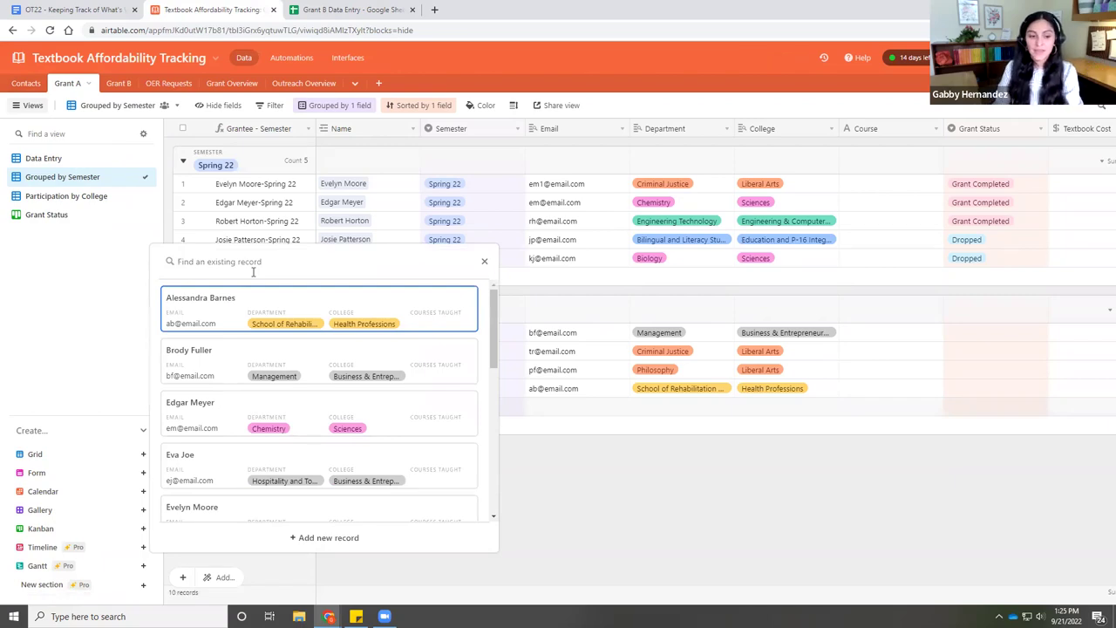
type("Another new Contact")
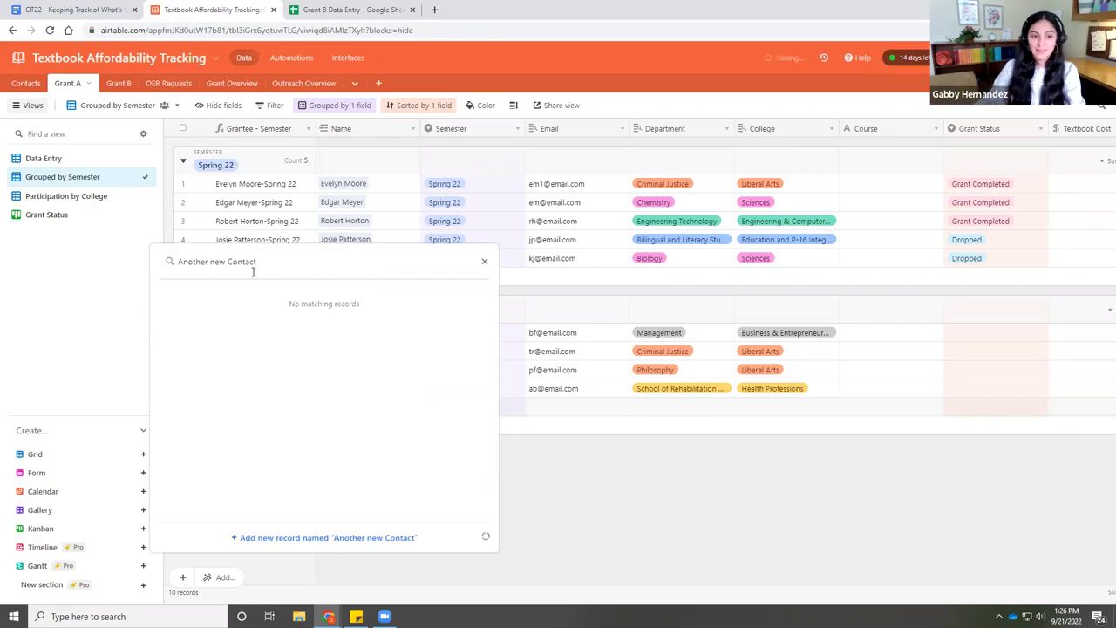
key("Return")
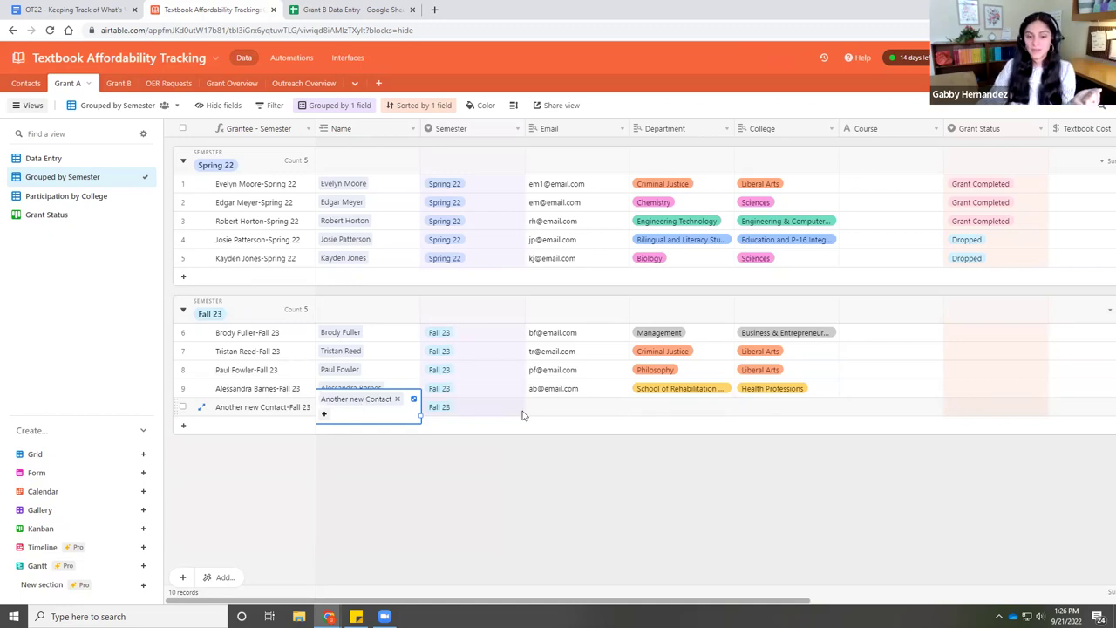
- Inspect the new row's Email, Department and College lookups, then expand the Another new Contact record
left_click(564, 409)
left_click(568, 412)
left_click(679, 409)
left_click(678, 408)
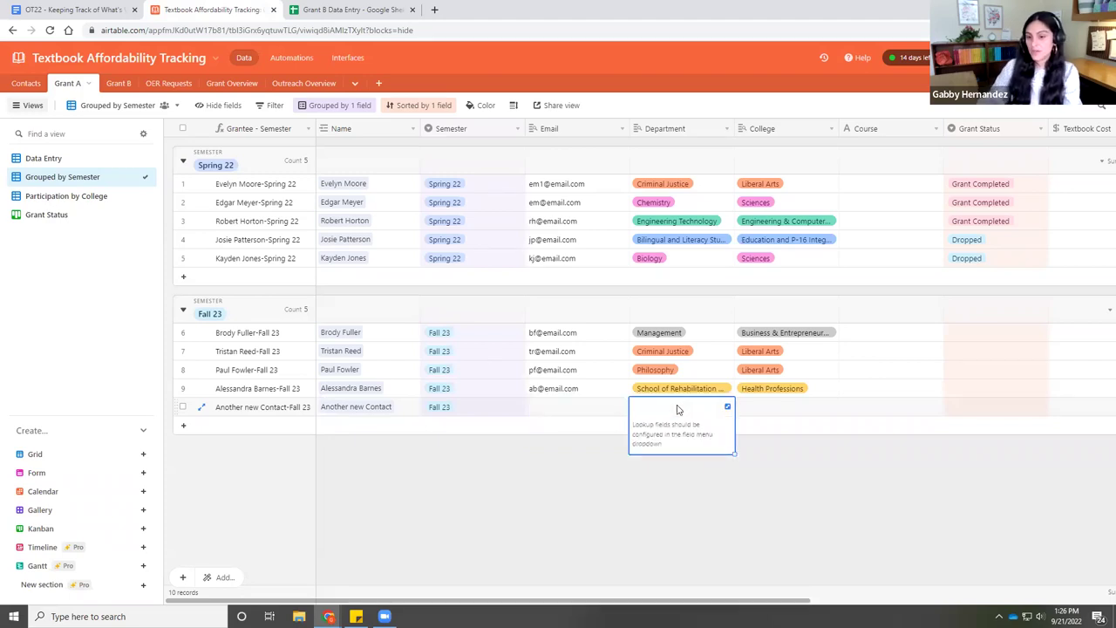
left_click(772, 408)
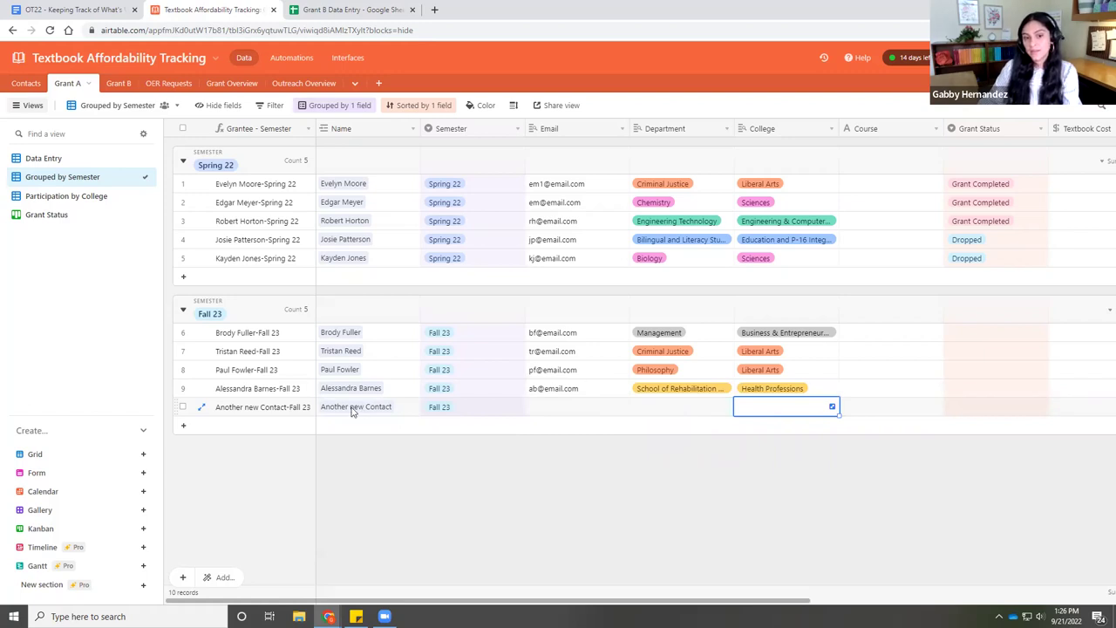
left_click(353, 410)
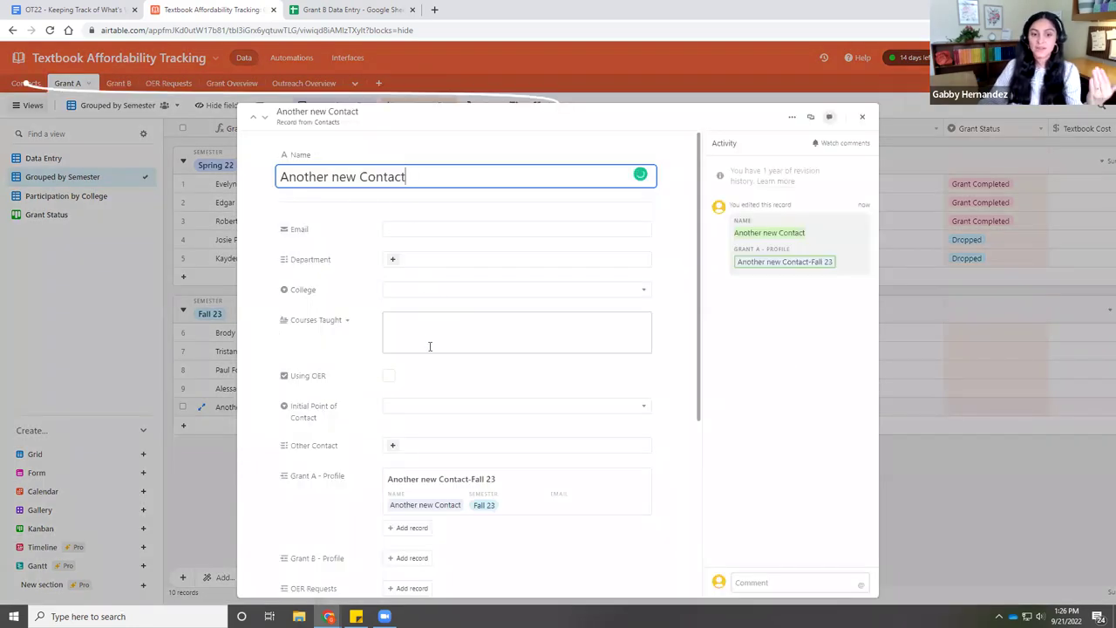
- Enter the contact's e-mail, Department of Occupational Therapy and Health Professions college
scroll(430, 346, "down", 4)
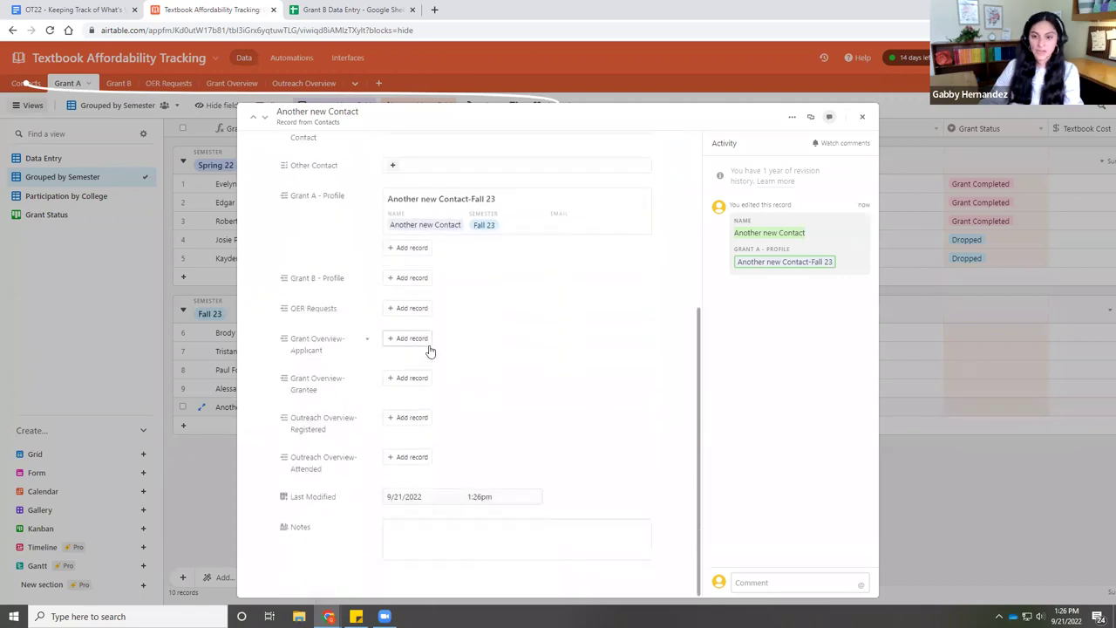
scroll(430, 349, "up", 5)
left_click(425, 226)
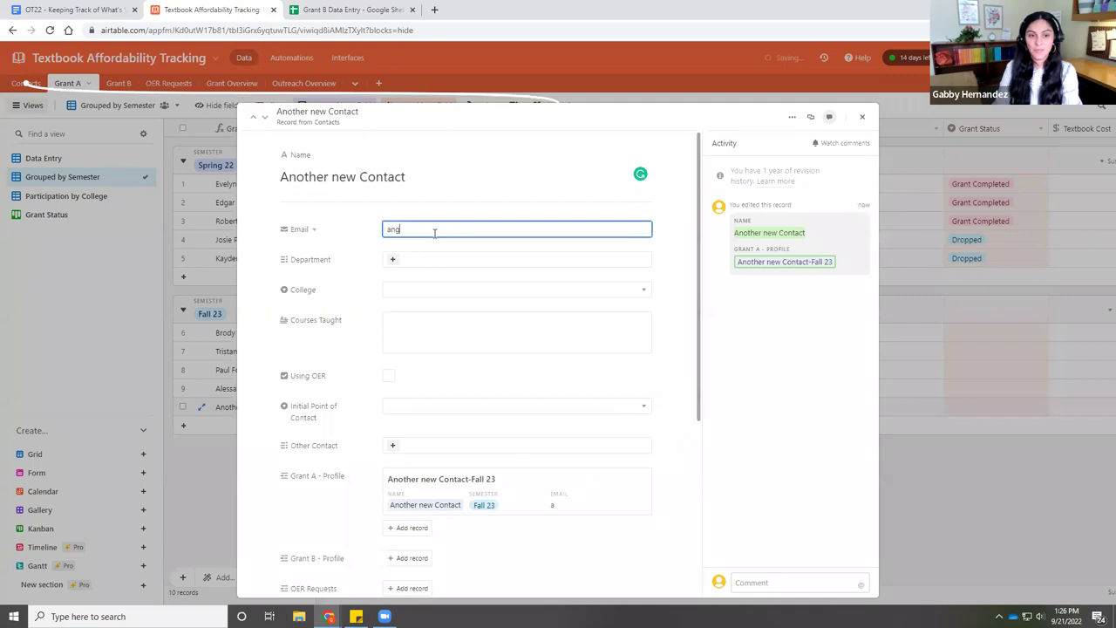
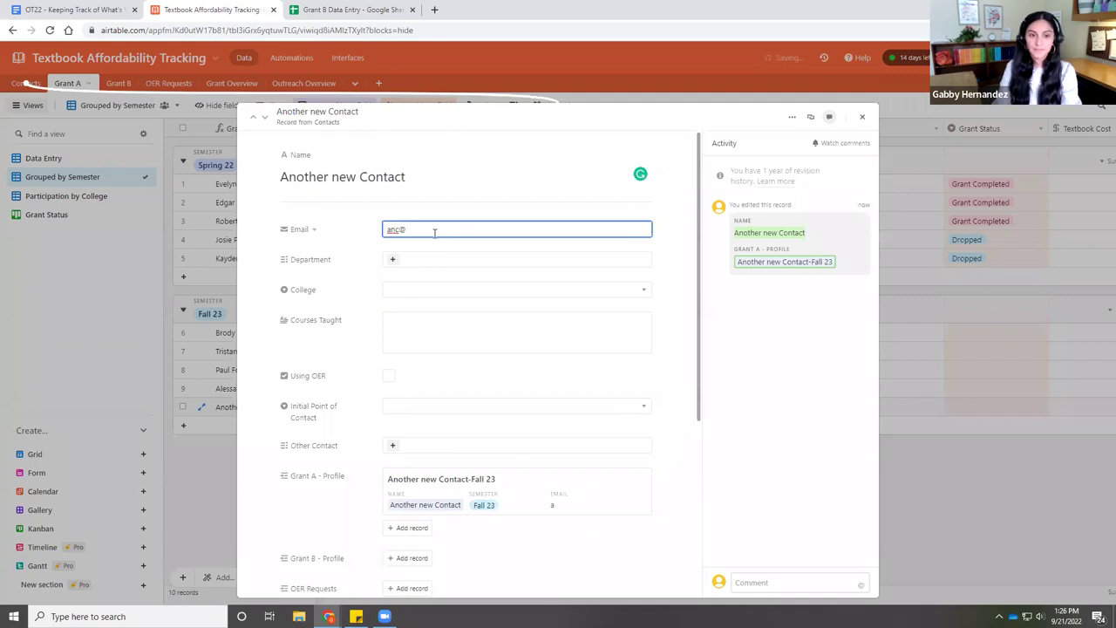
key("Tab")
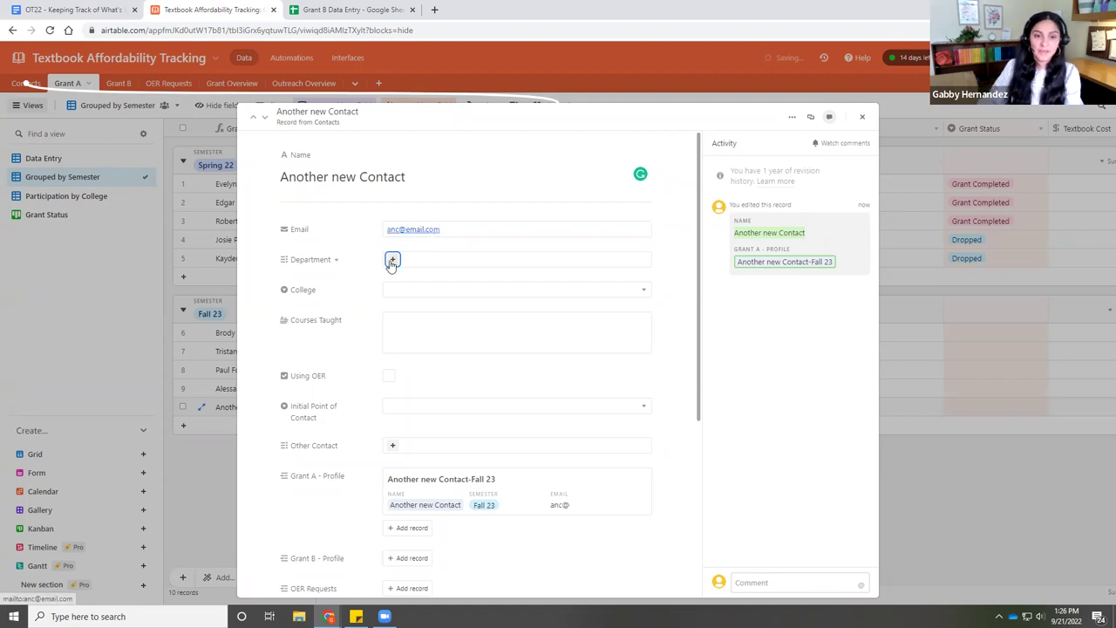
left_click(393, 259)
scroll(456, 349, "down", 3)
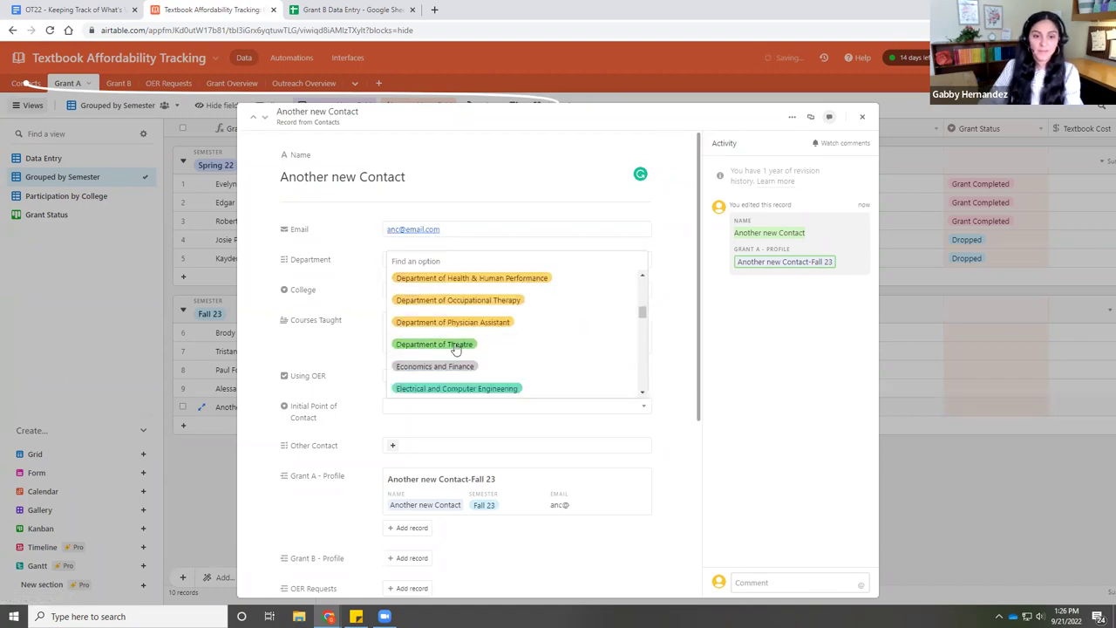
left_click(456, 301)
left_click(438, 291)
left_click(422, 440)
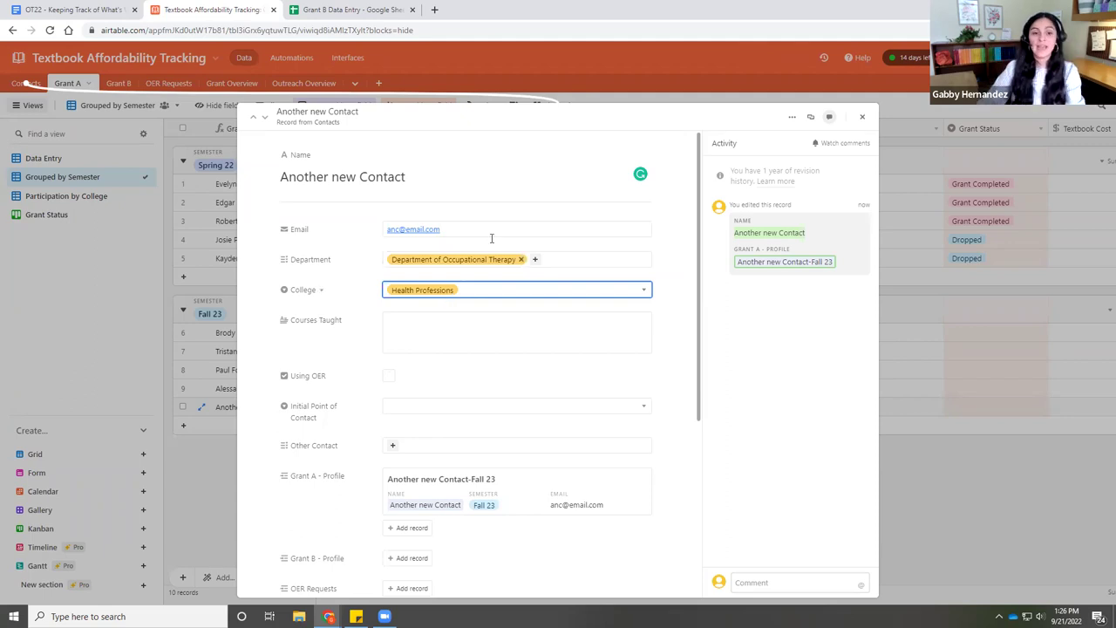
- Set Initial Point of Contact and Other Contact to Grant Applicant, then close the record
scroll(449, 386, "down", 1)
left_click(447, 350)
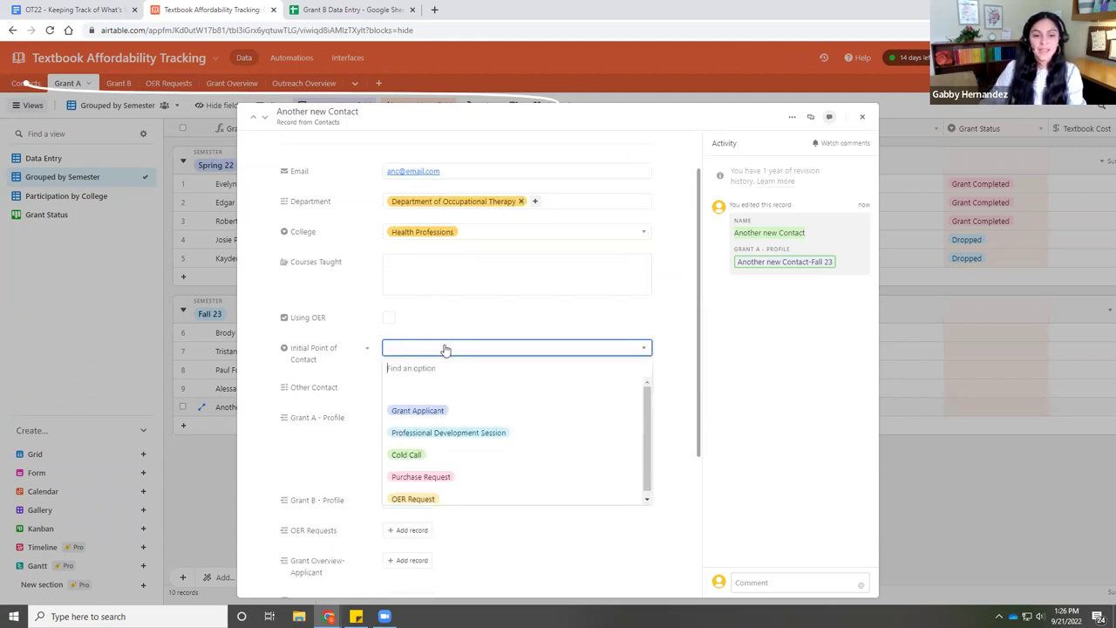
left_click(422, 411)
left_click(392, 387)
left_click(417, 409)
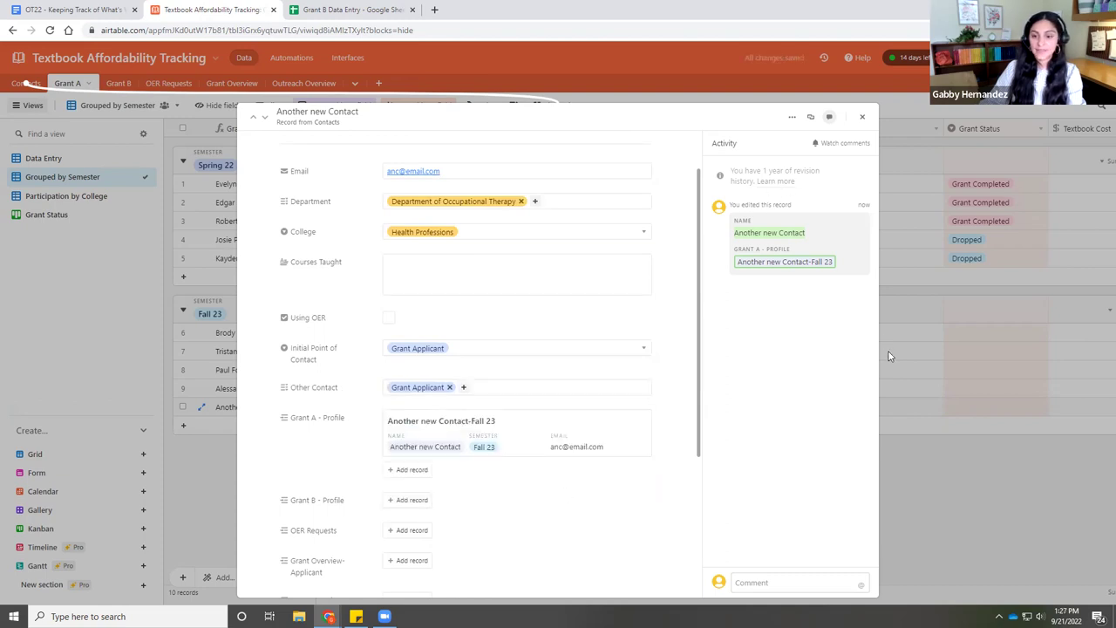
key("Escape")
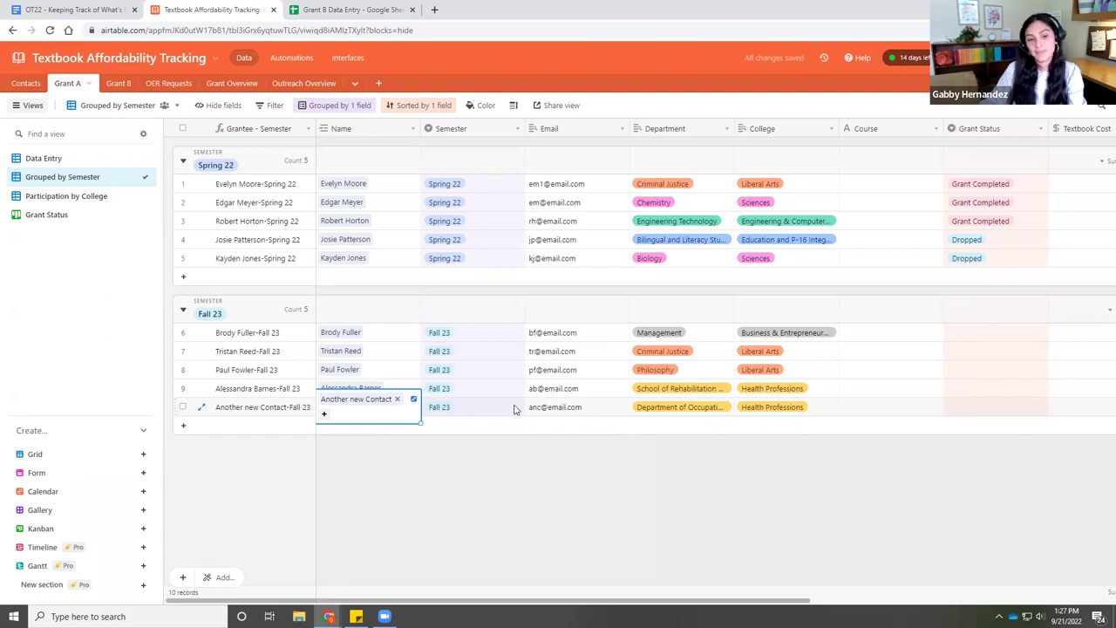
left_click(415, 448)
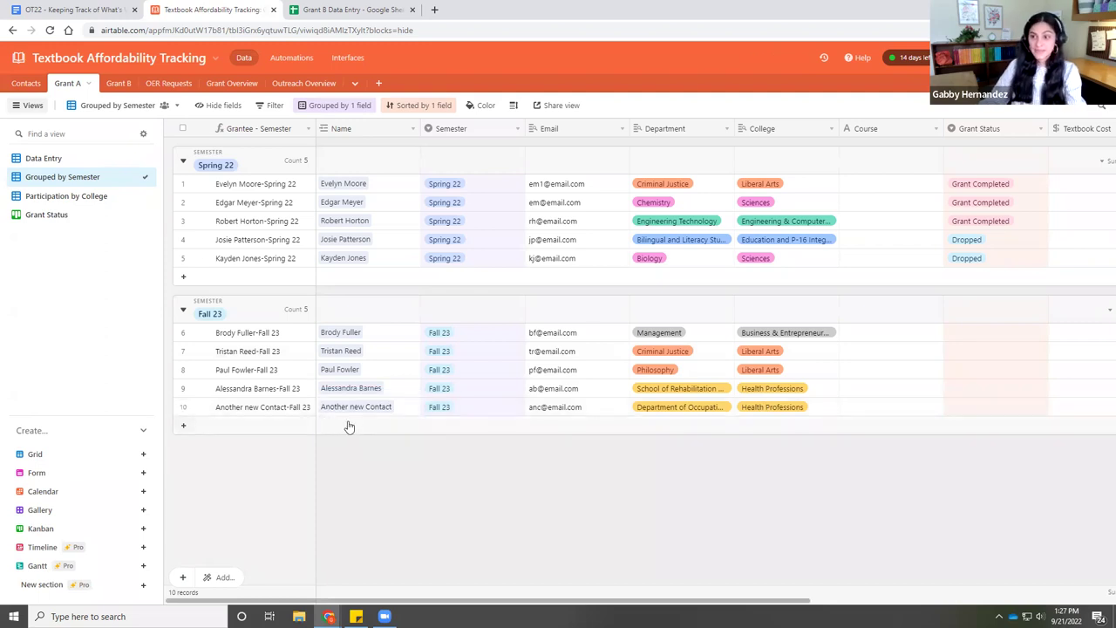
left_click_drag(396, 600, 685, 607)
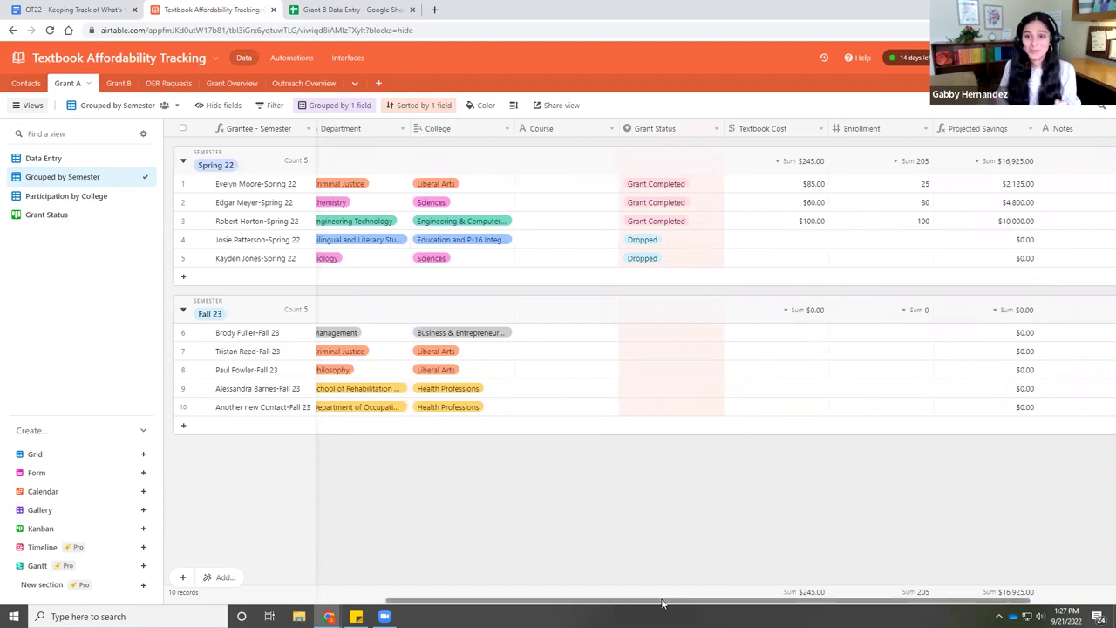
left_click(654, 131)
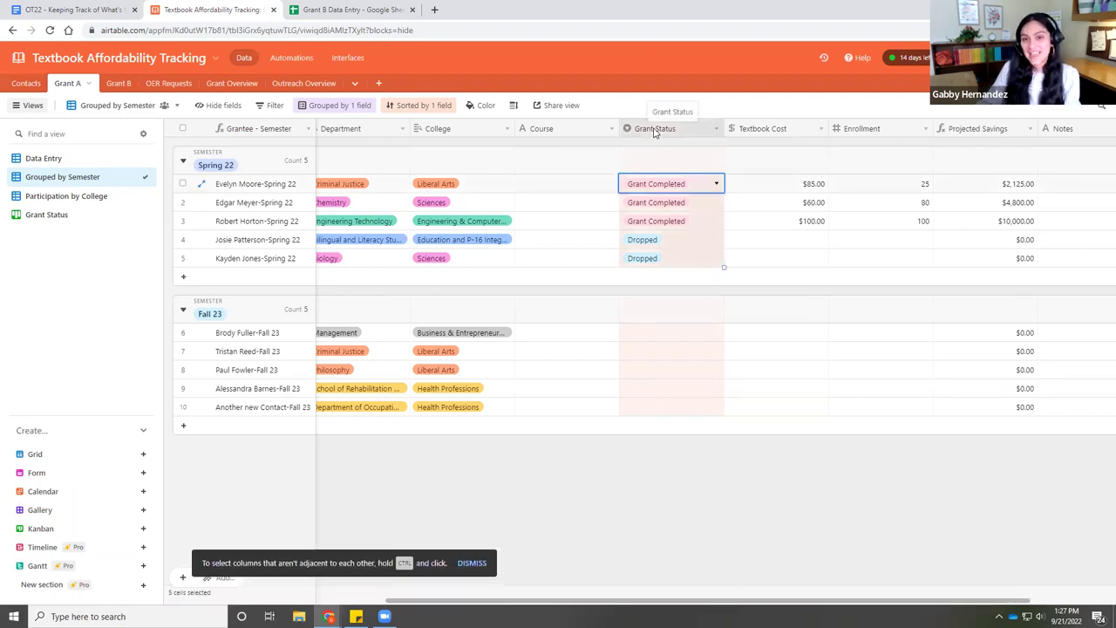
double_click(656, 131)
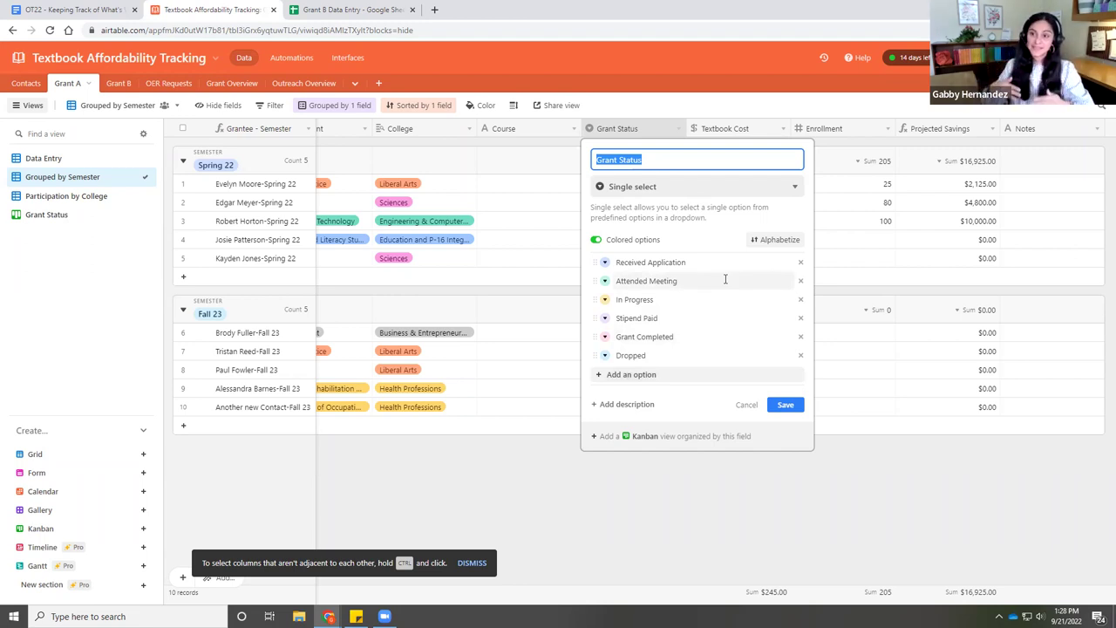
left_click(703, 465)
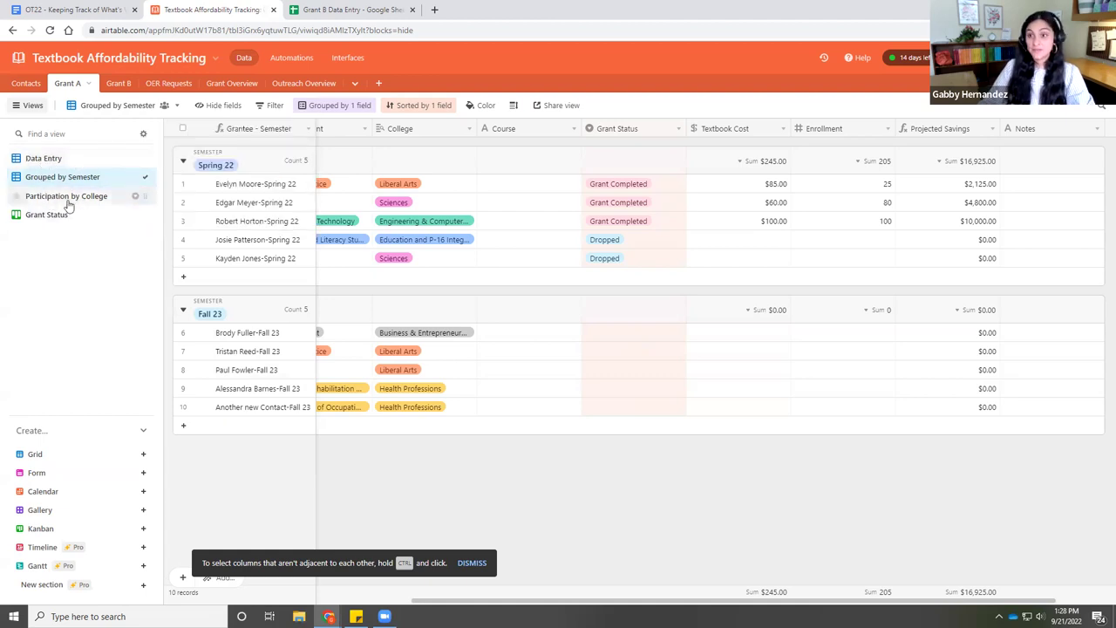
- In the Grant Status kanban, move the Fall 23 cards into Received Application, Attended Meeting, In Progress and Stipend Paid
mouse_move(82, 213)
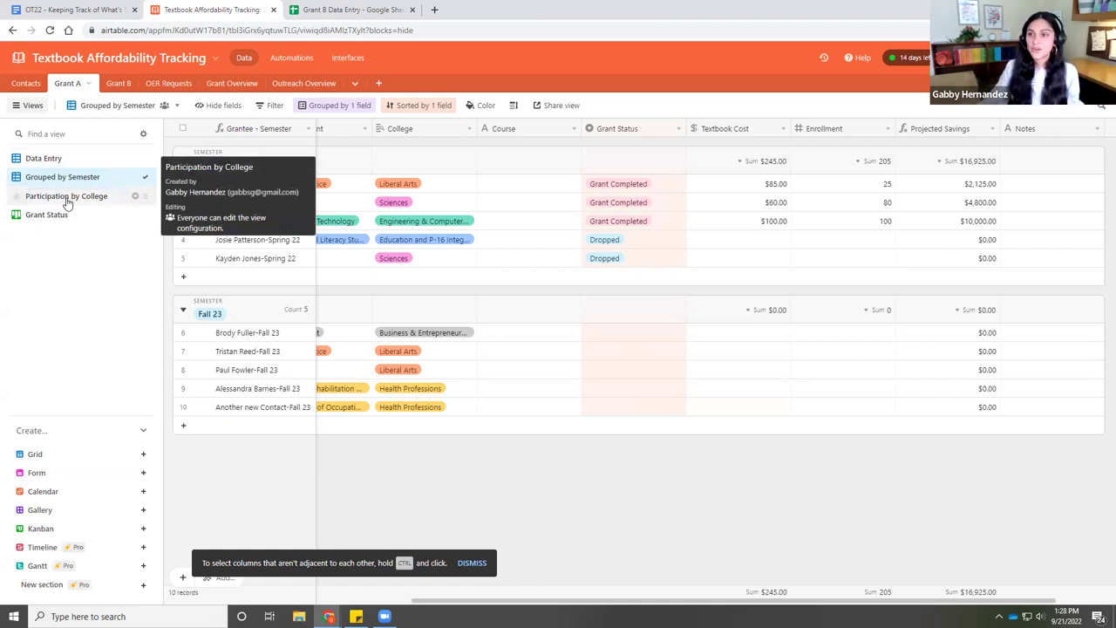
mouse_move(51, 223)
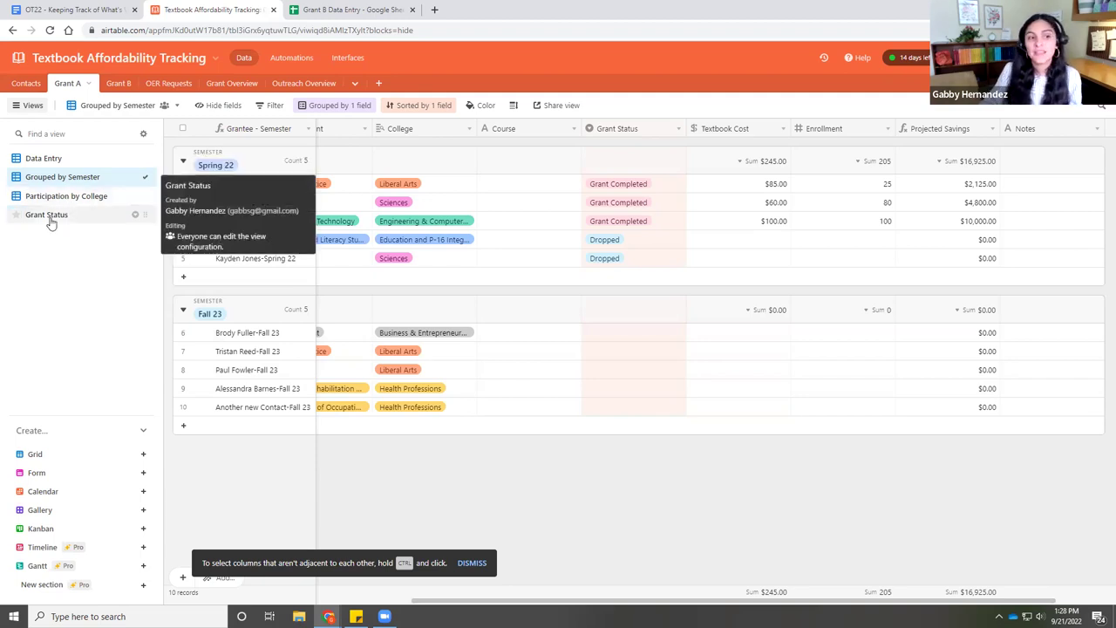
left_click(44, 217)
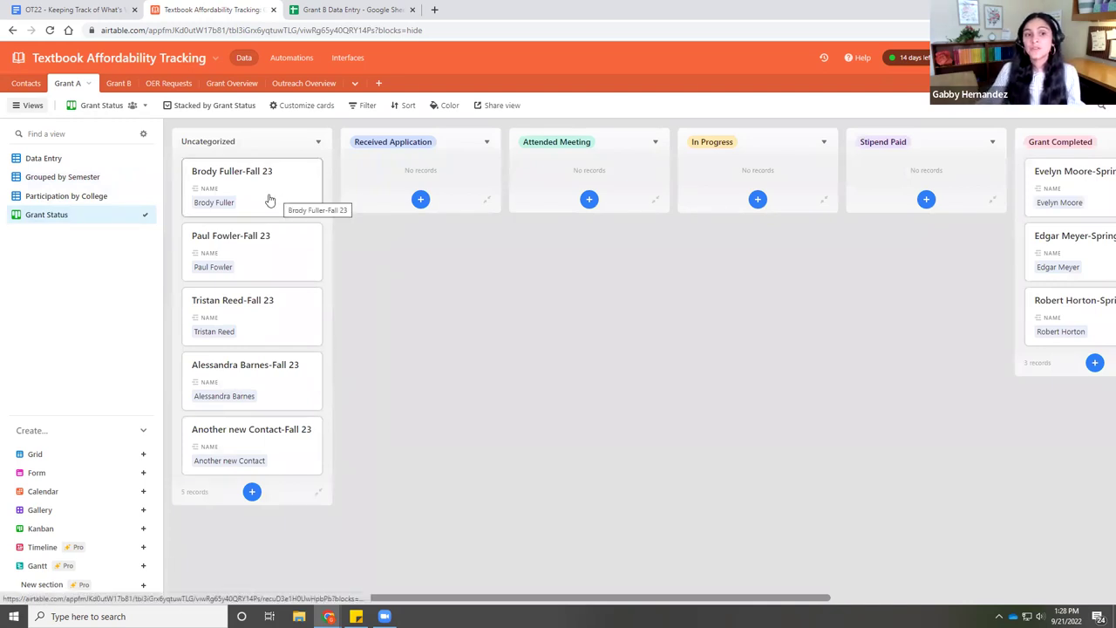
left_click_drag(270, 200, 426, 176)
left_click_drag(314, 191, 588, 187)
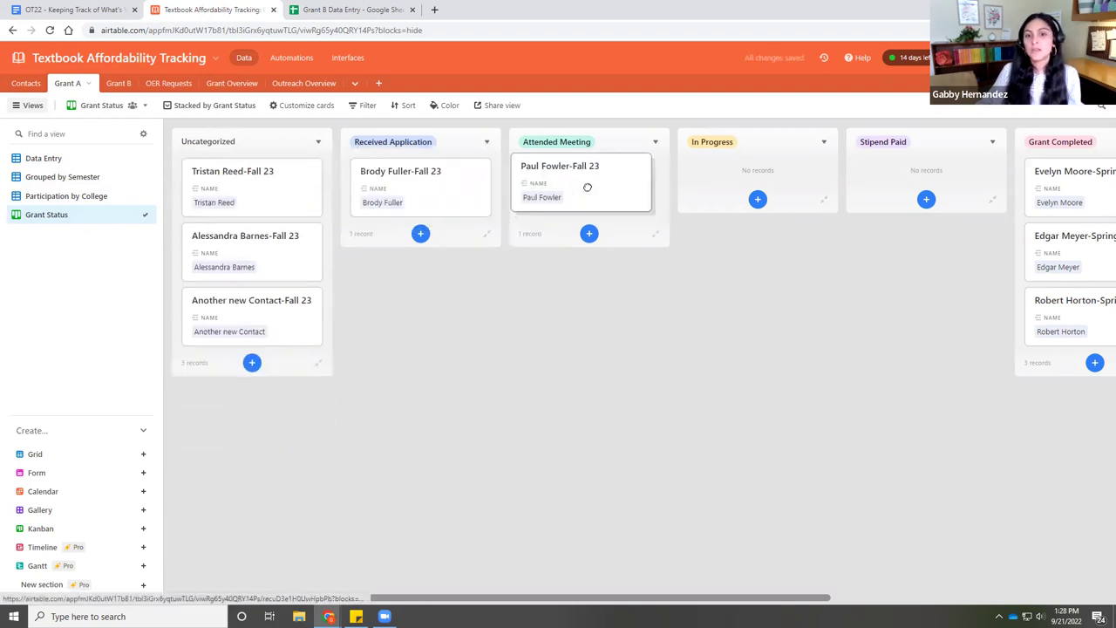
left_click_drag(274, 207, 742, 252)
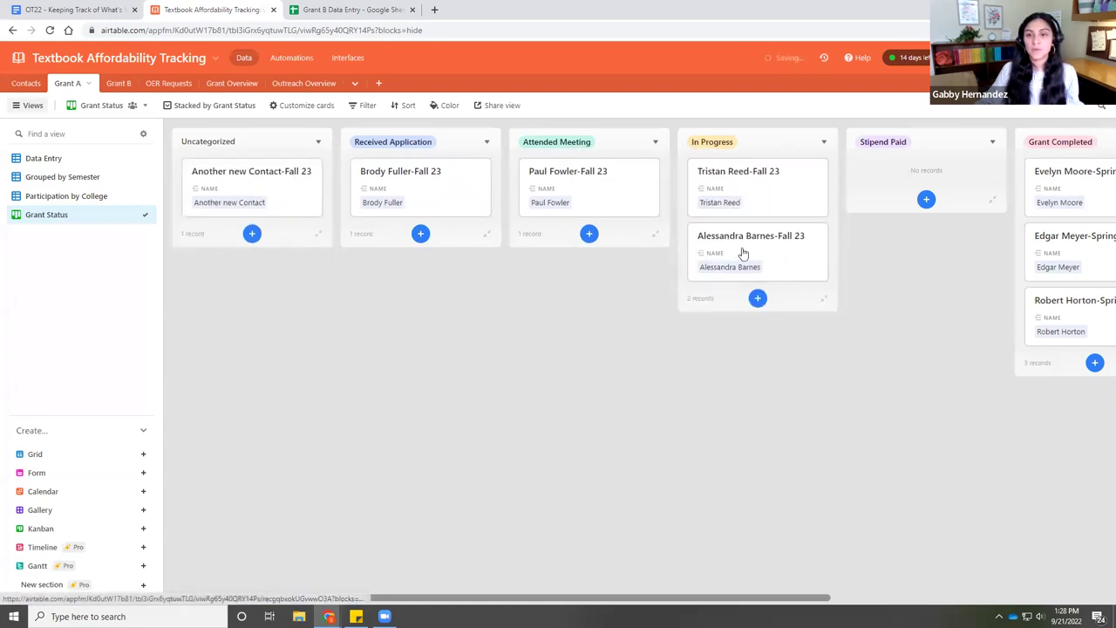
left_click_drag(233, 197, 884, 177)
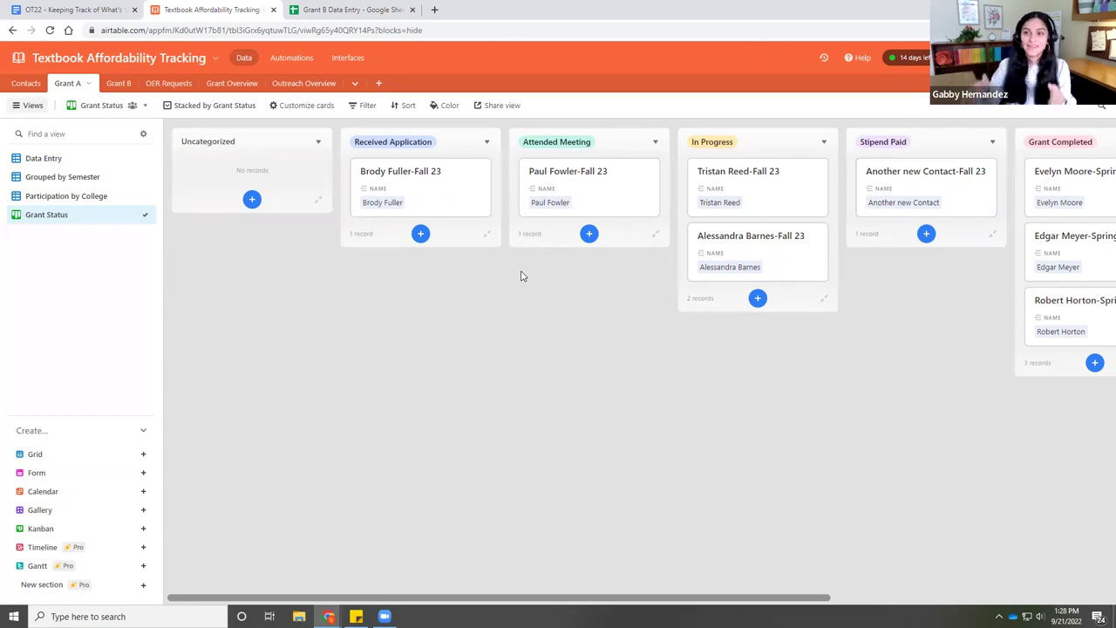
- In the Grouped by Semester view, give row 10 a Textbook Cost of 250 and Enrollment of 126
left_click(44, 178)
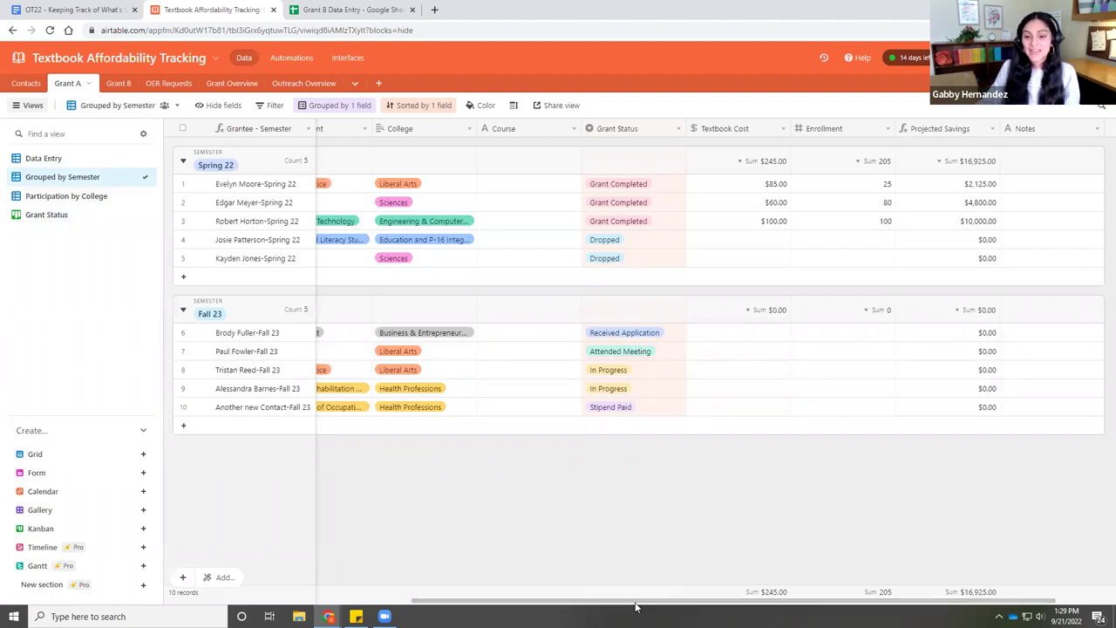
left_click_drag(637, 606, 724, 606)
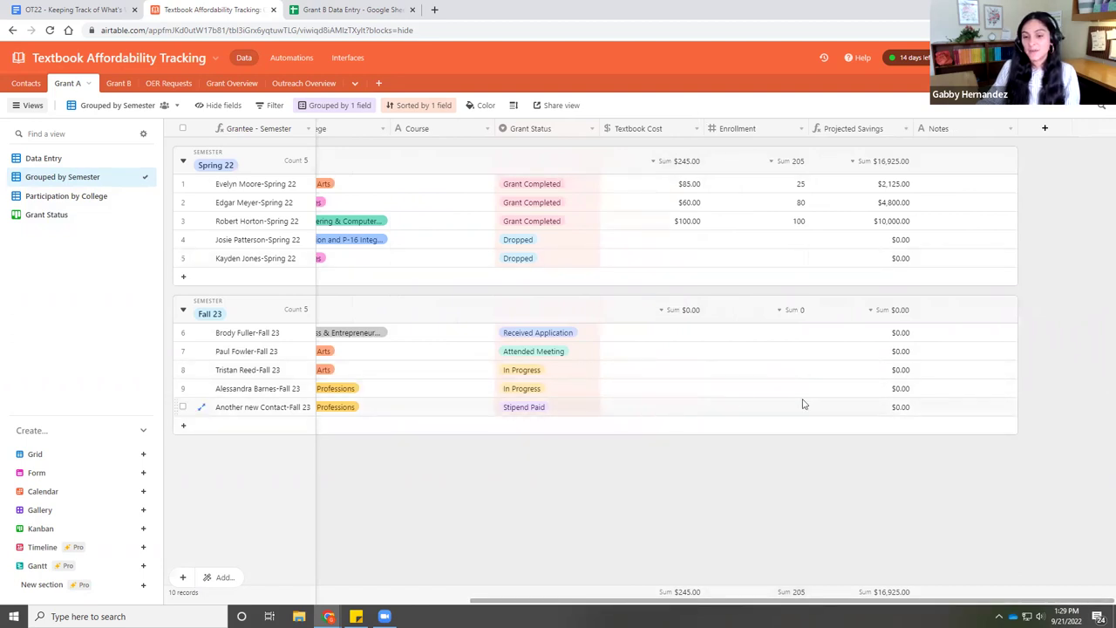
left_click(653, 409)
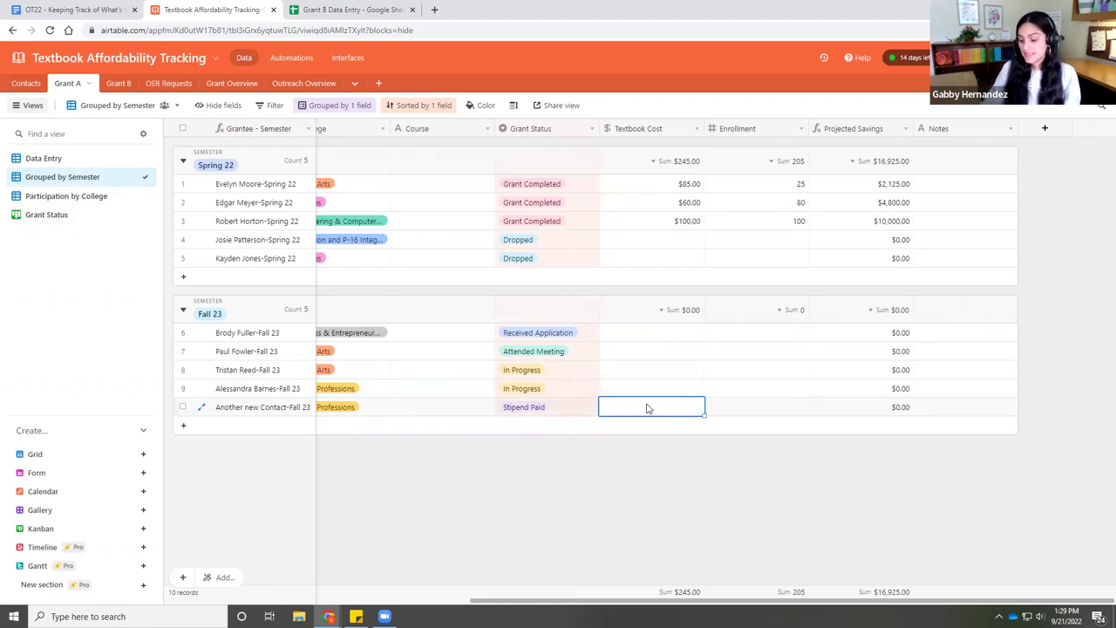
type("250")
left_click(755, 405)
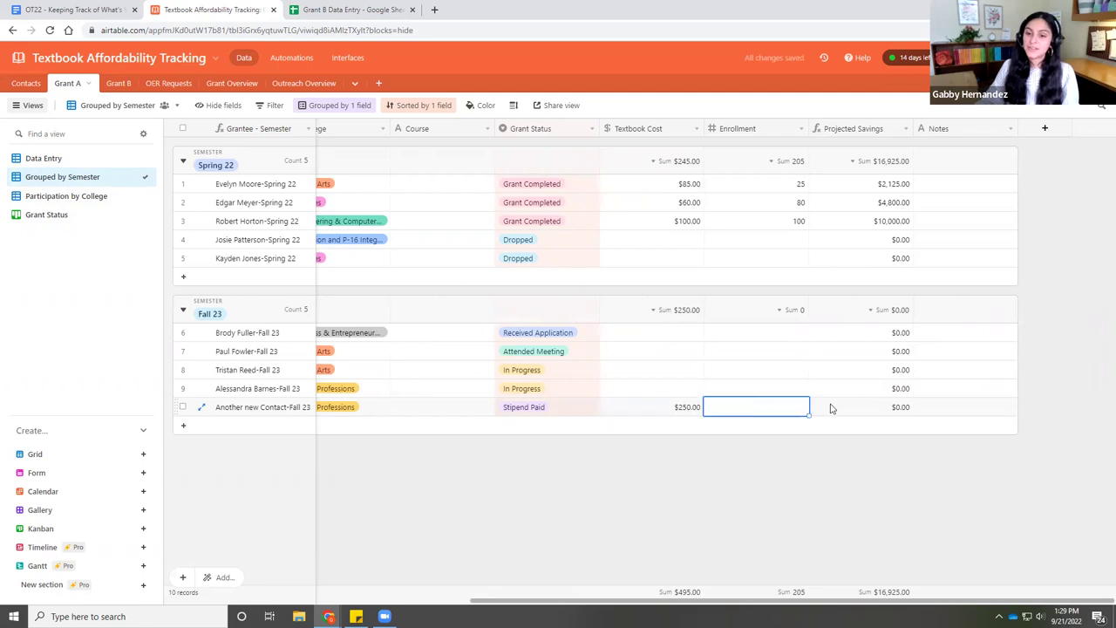
type("126")
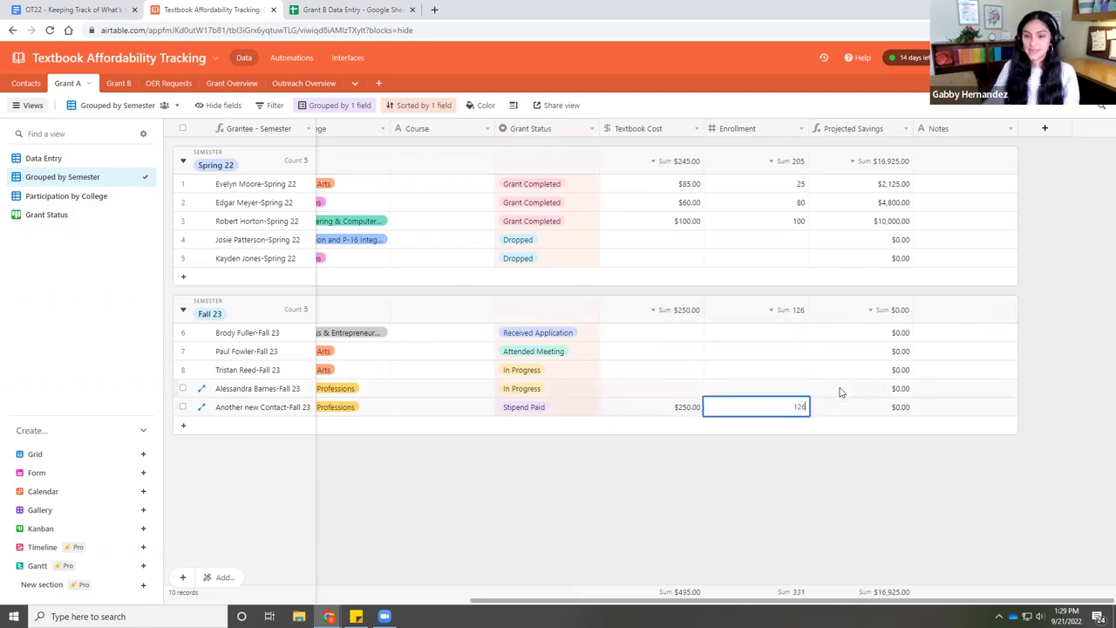
left_click(844, 408)
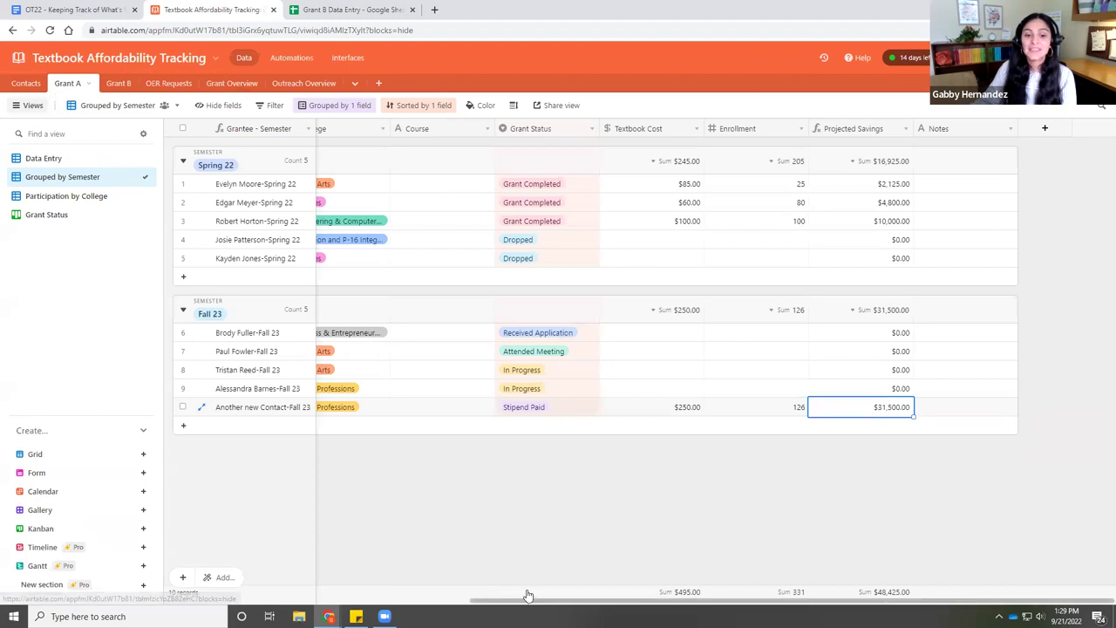
left_click_drag(523, 600, 186, 601)
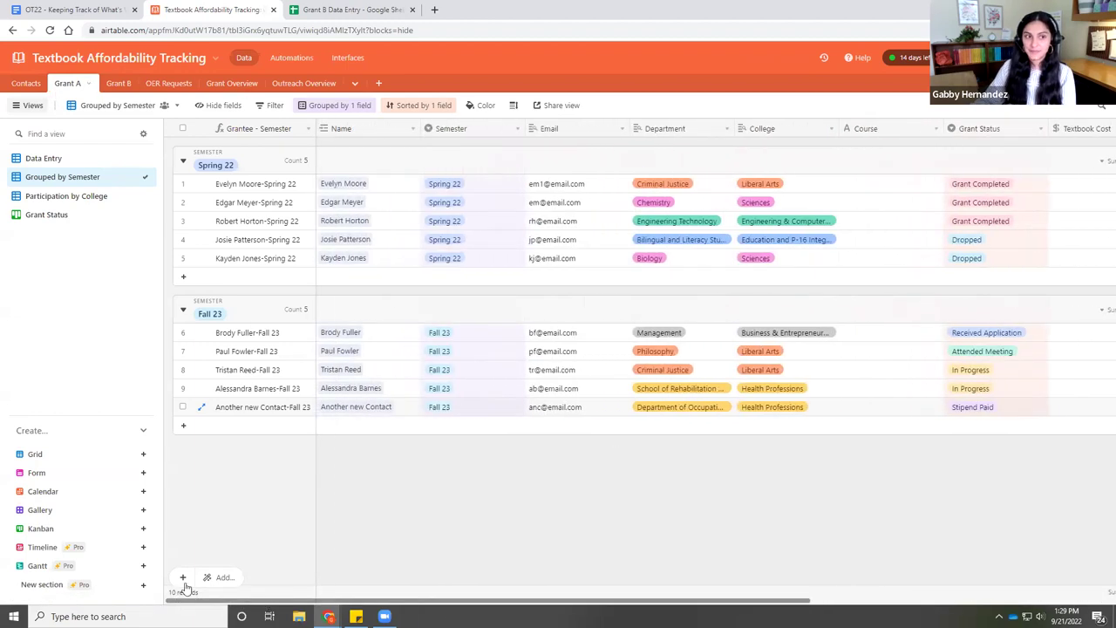
- Switch to the Grant B table showing its single Spring 22 grantee record
left_click(115, 83)
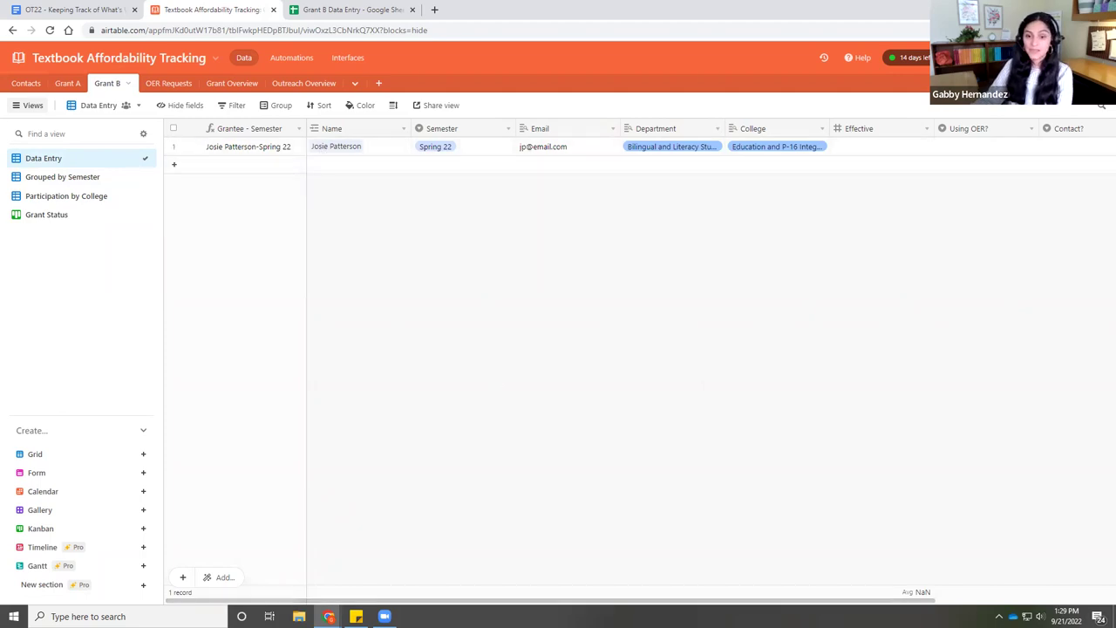
left_click_drag(584, 604, 584, 605)
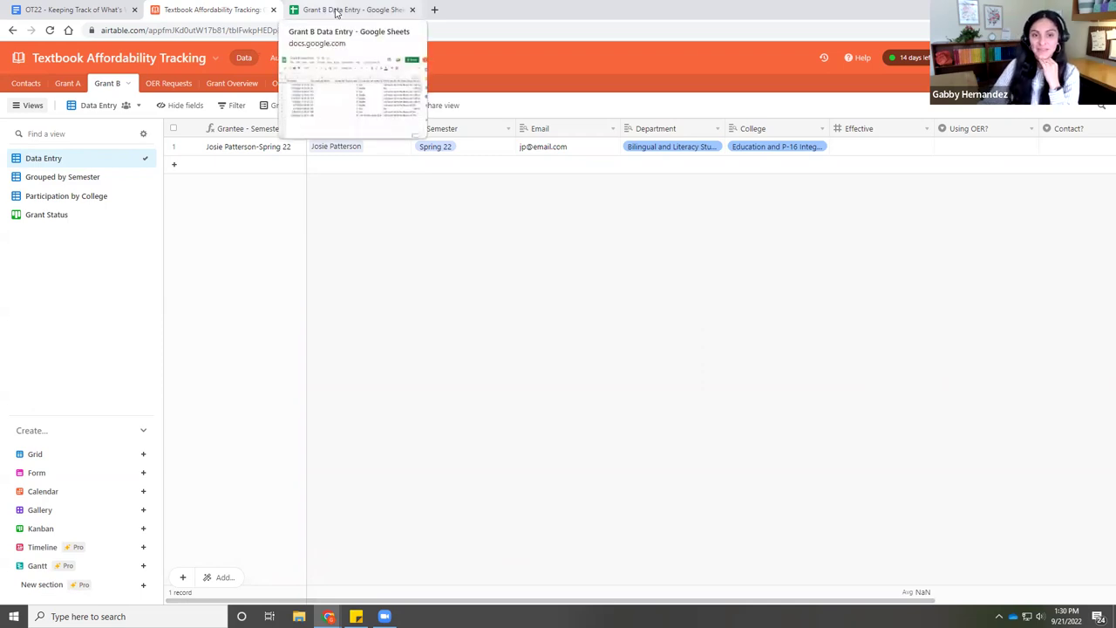
left_click(337, 10)
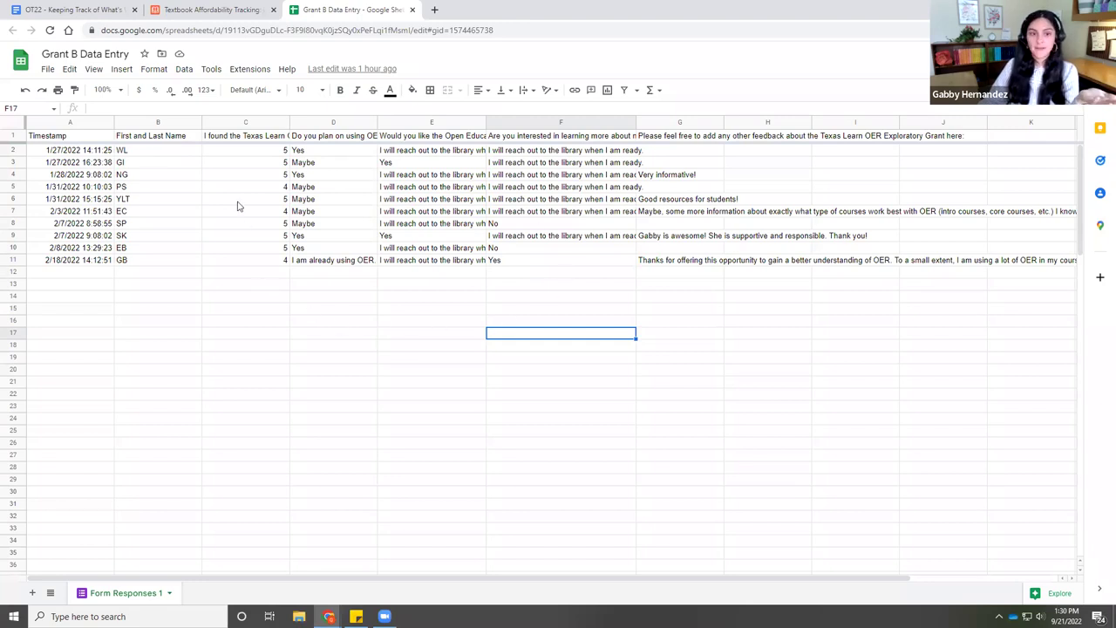
left_click(173, 156)
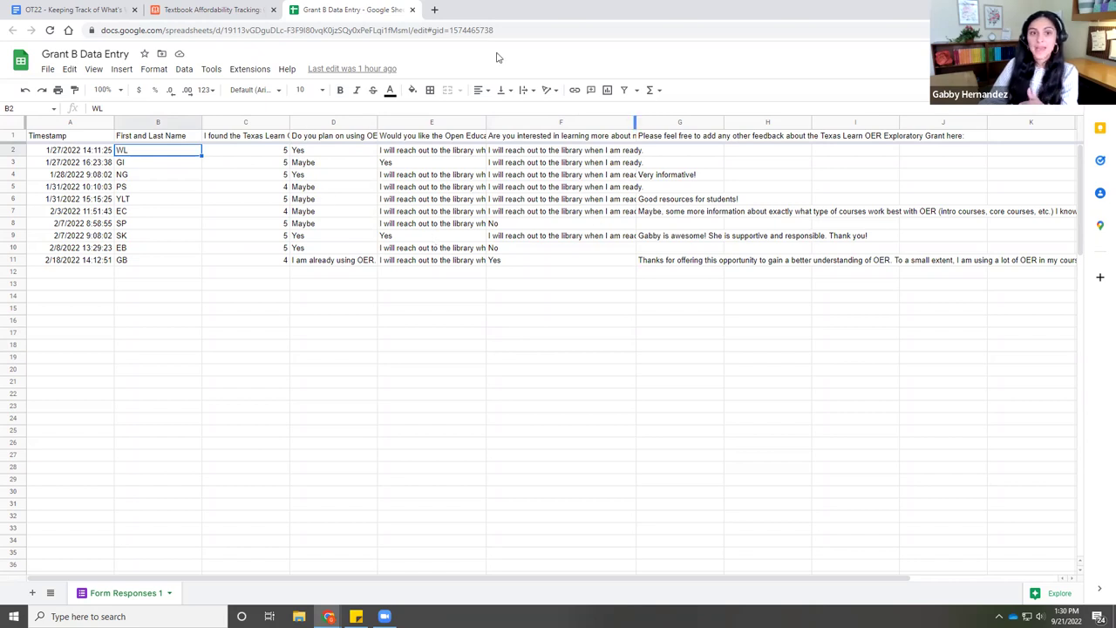
left_click(218, 9)
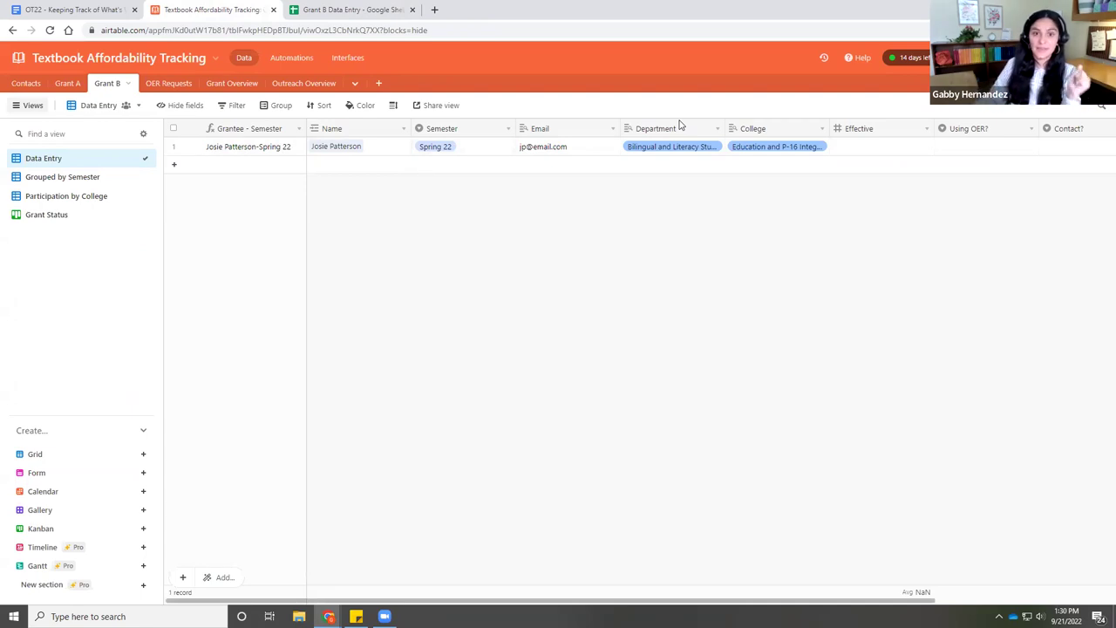
- Hide Semester, Email, Department and College, leaving Name, Effective, Using OER?, Contact? and Notes visible
left_click_drag(409, 603, 408, 603)
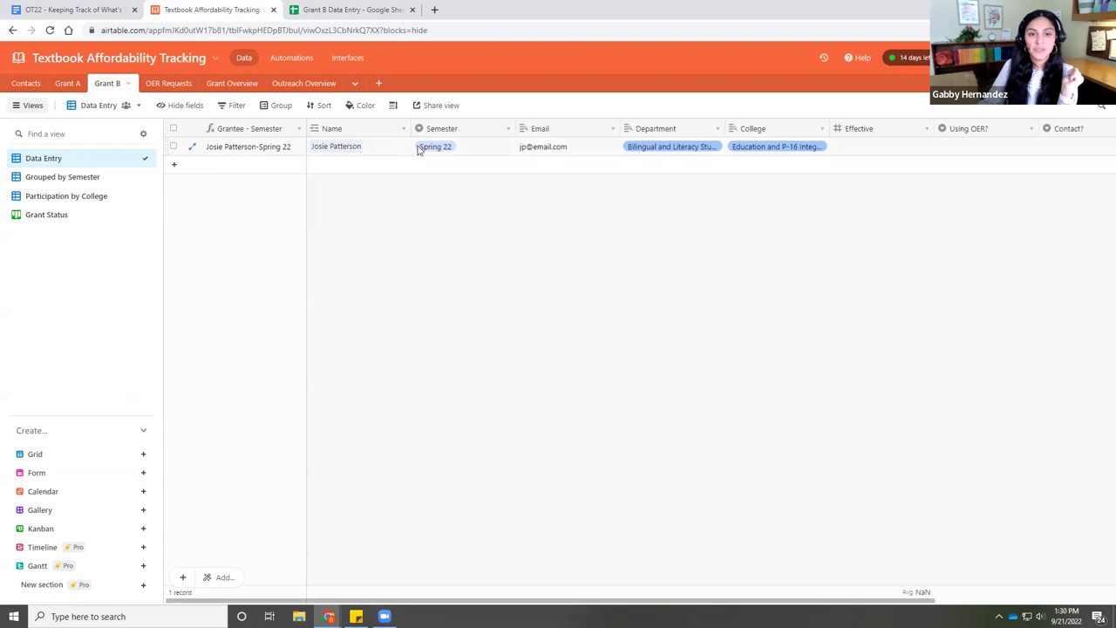
left_click(178, 108)
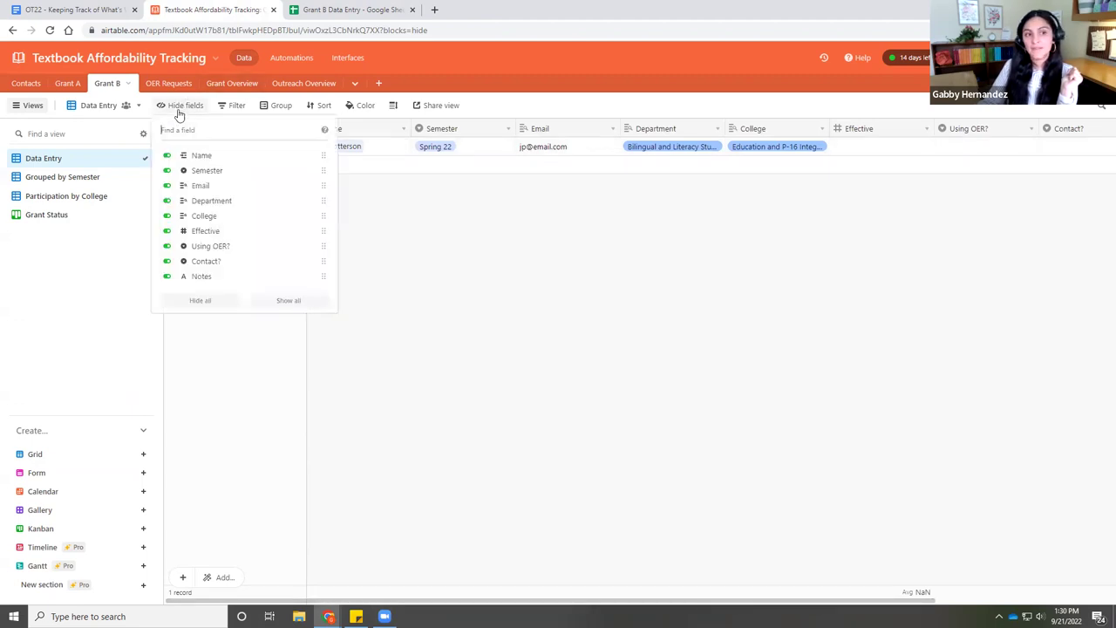
left_click(169, 170)
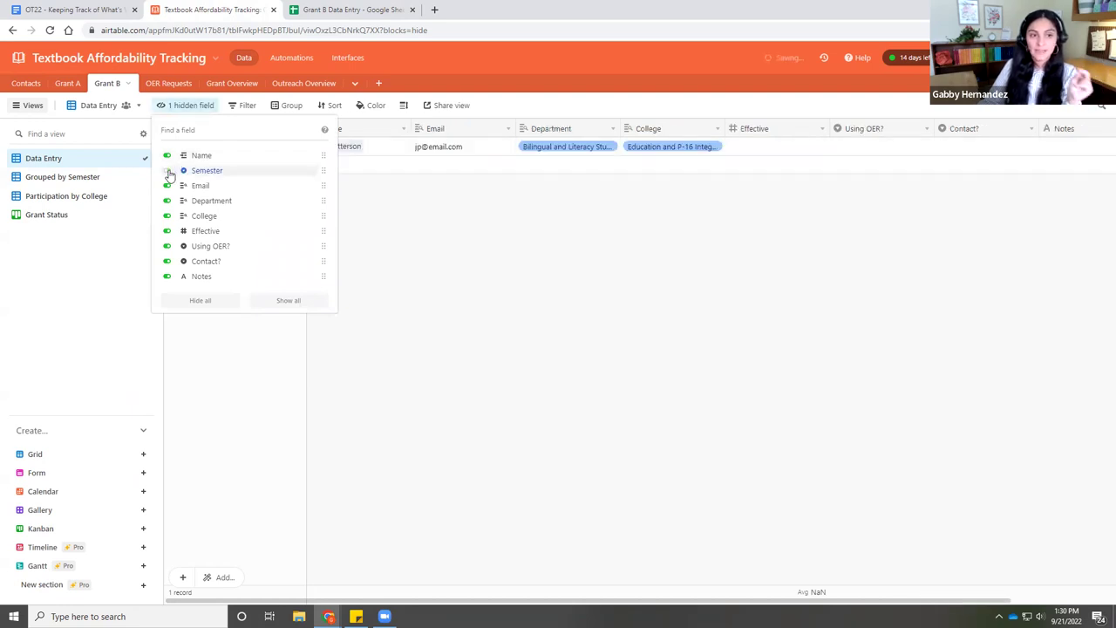
left_click(167, 185)
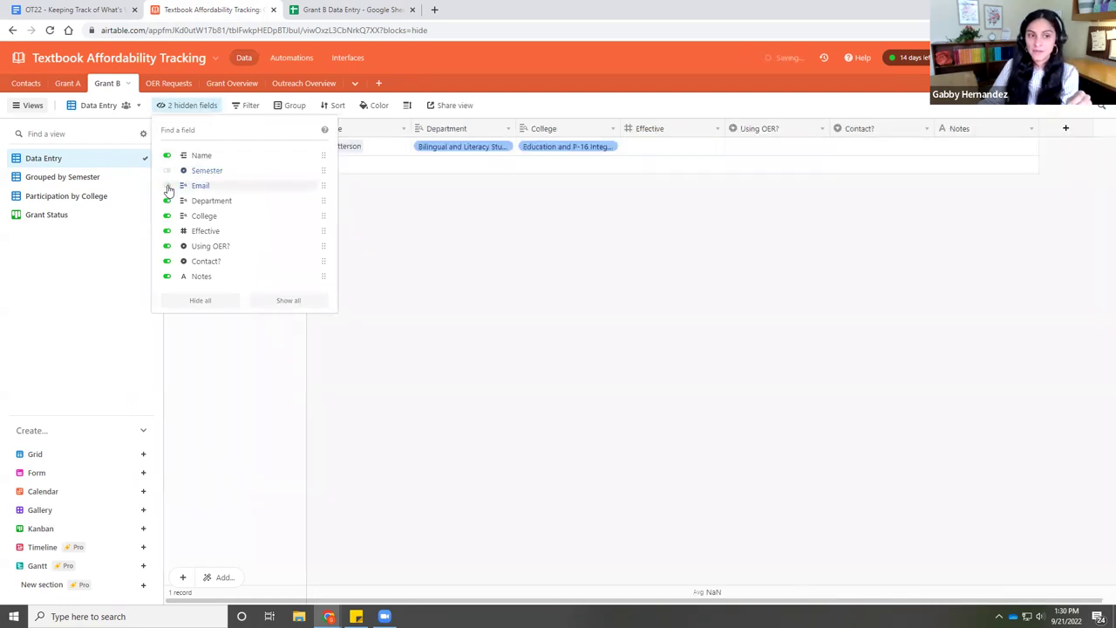
left_click(166, 202)
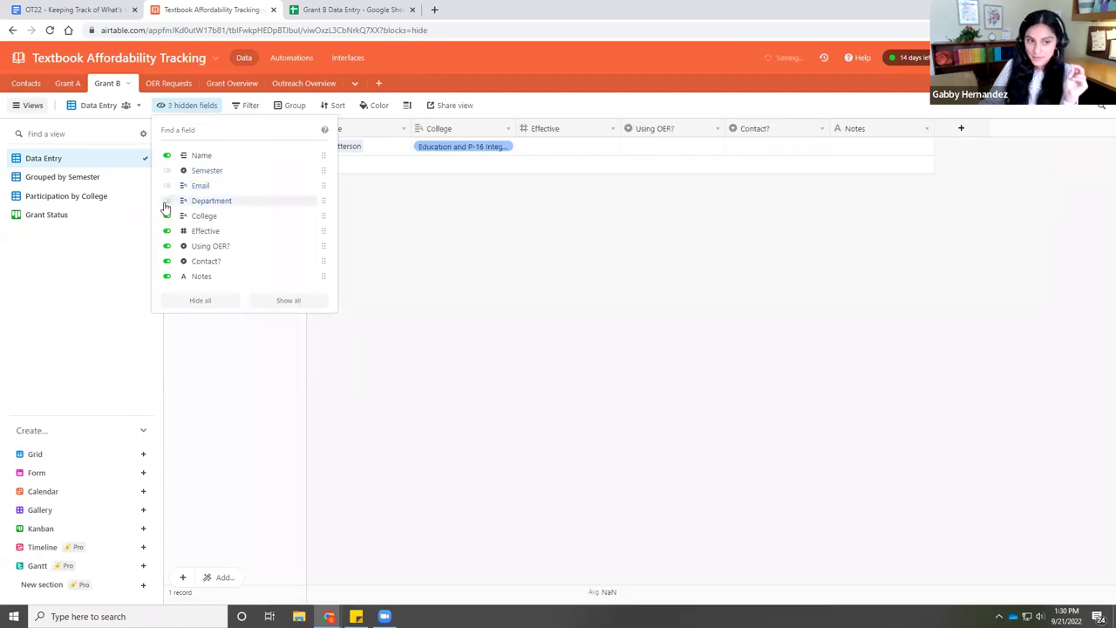
left_click(165, 216)
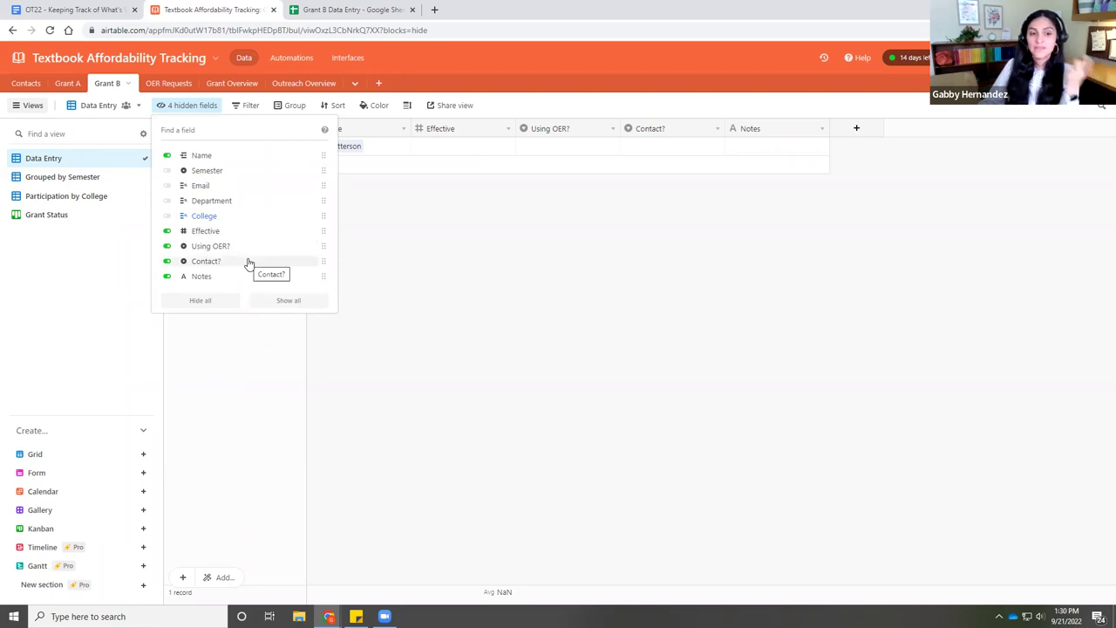
left_click(371, 265)
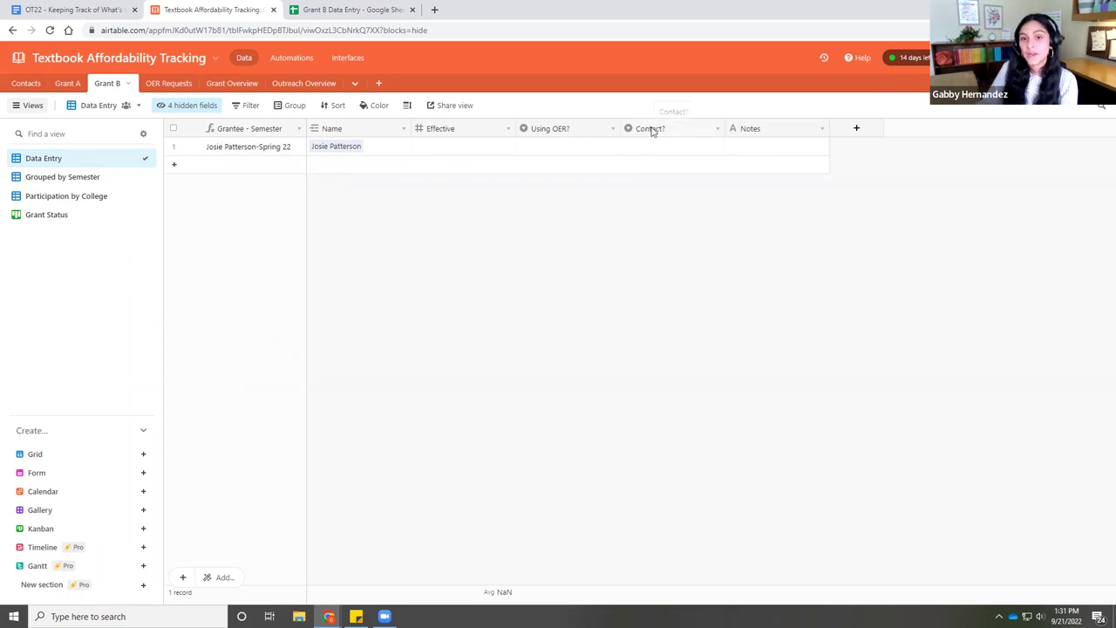
- Duplicate the Contact? field and rename the copy Pressbook Interest
right_click(650, 130)
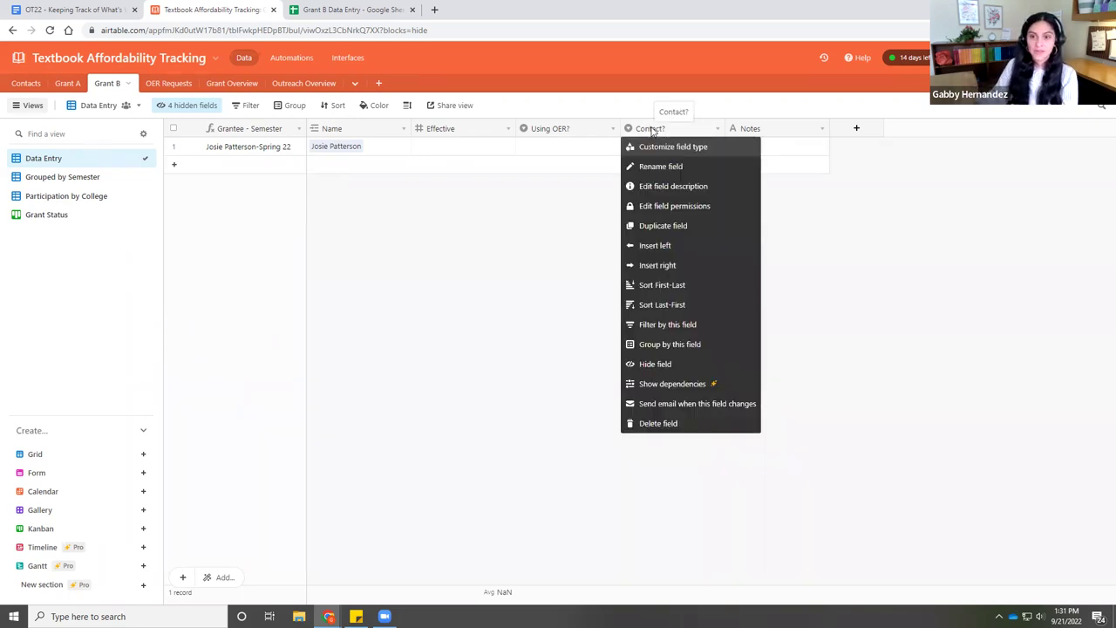
left_click(663, 226)
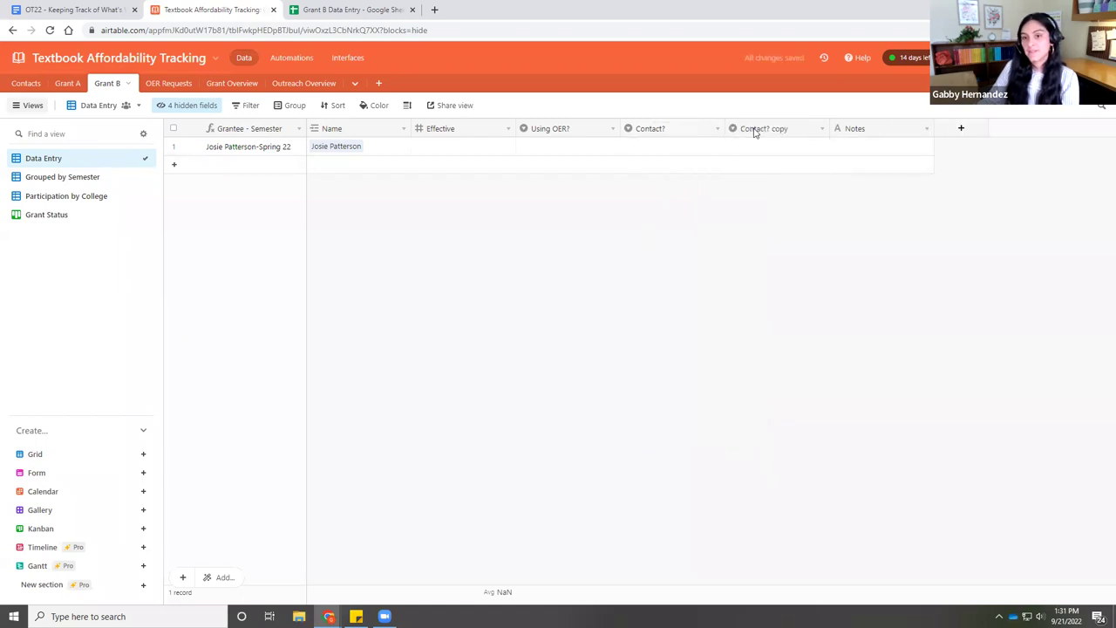
double_click(758, 131)
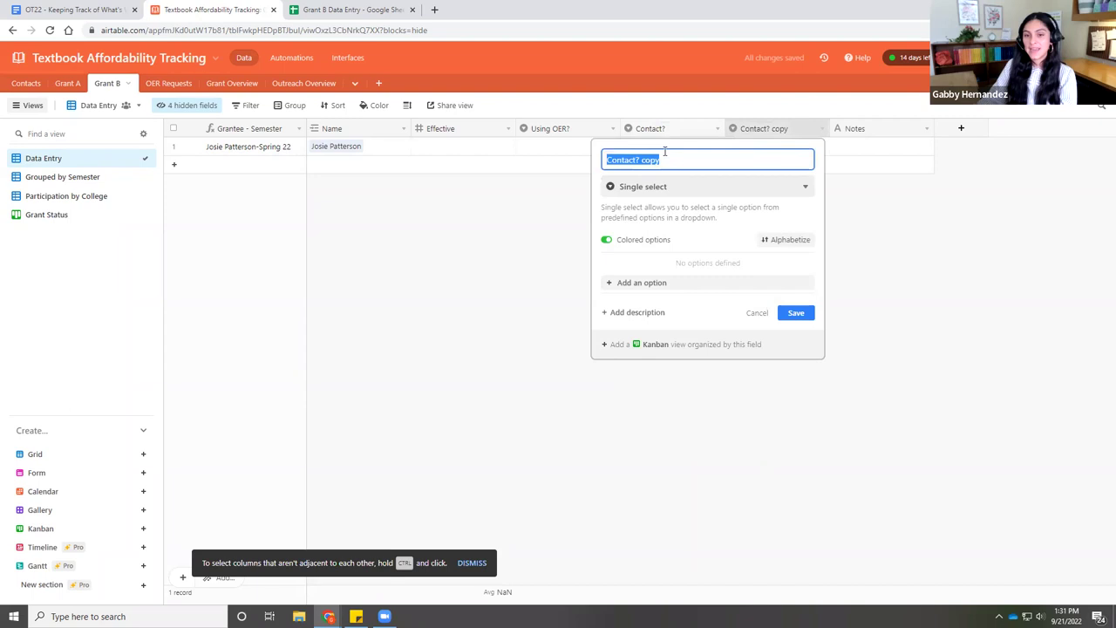
type("Pressbook Interest")
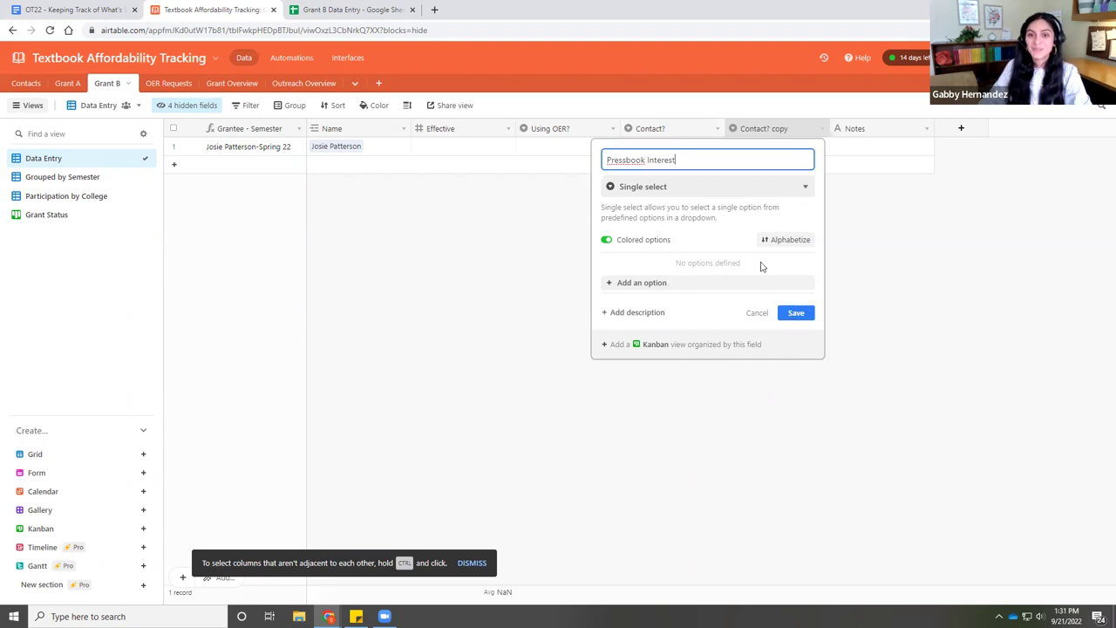
left_click(793, 314)
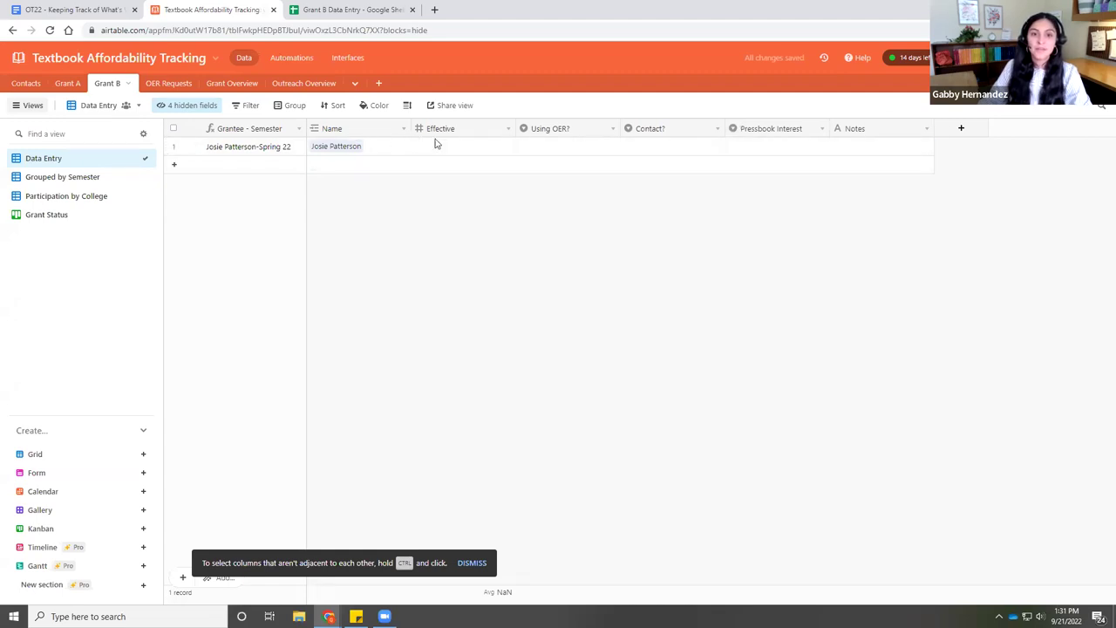
- Copy the ten form responses in B2:G11 of the Grant B Data Entry spreadsheet
left_click(313, 7)
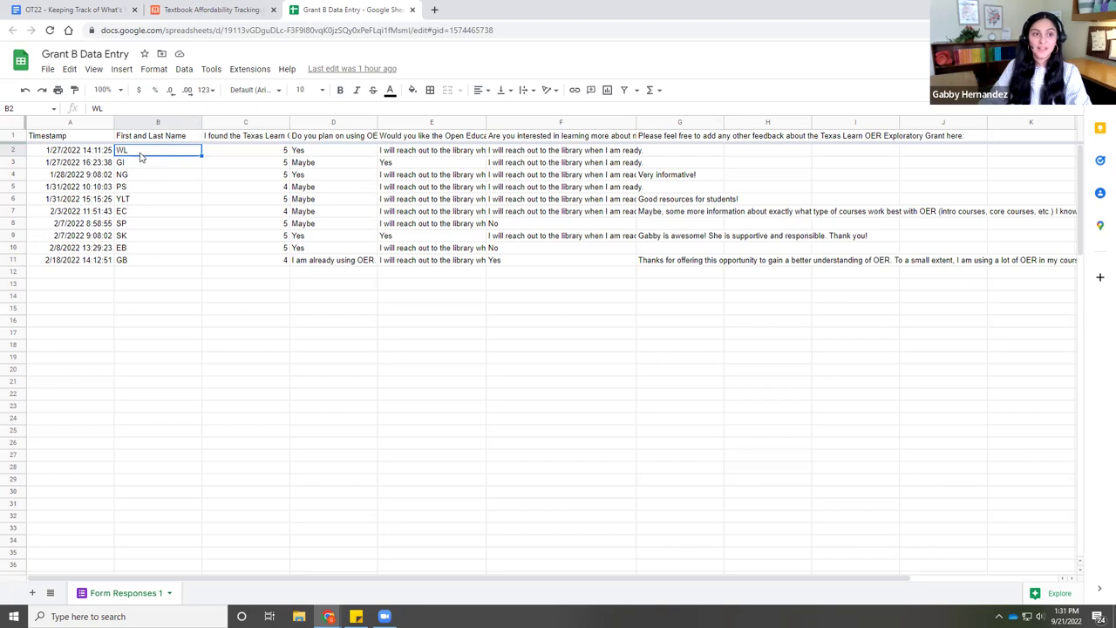
left_click_drag(142, 153, 660, 260)
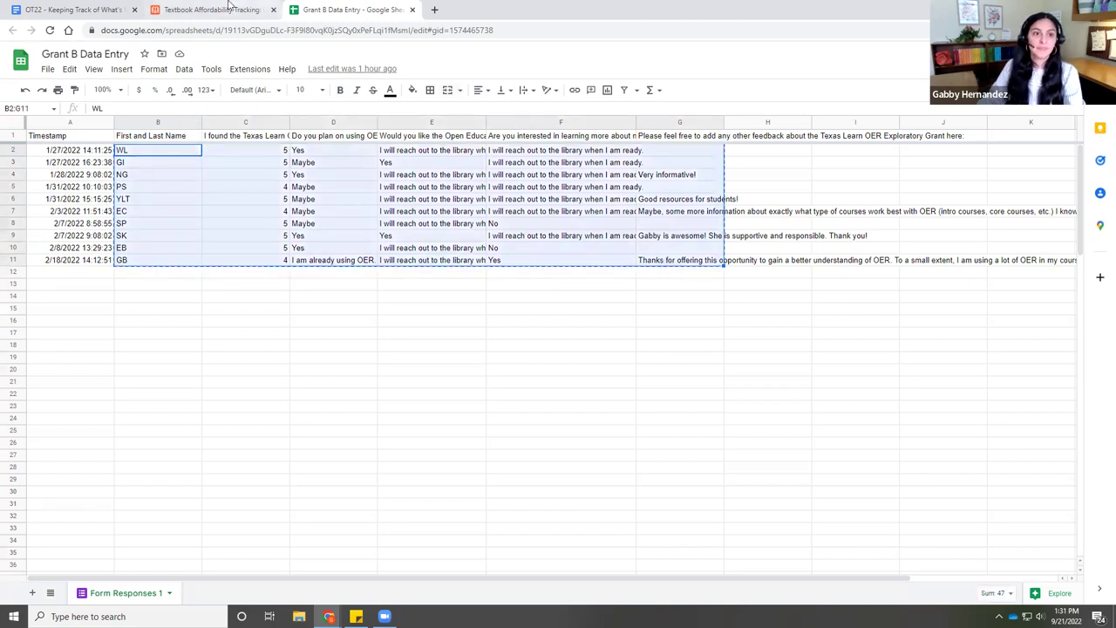
left_click(228, 10)
- Paste the ten copied responses into a new Grant B row, expanding the table to fit them
left_click(345, 168)
left_click(344, 166)
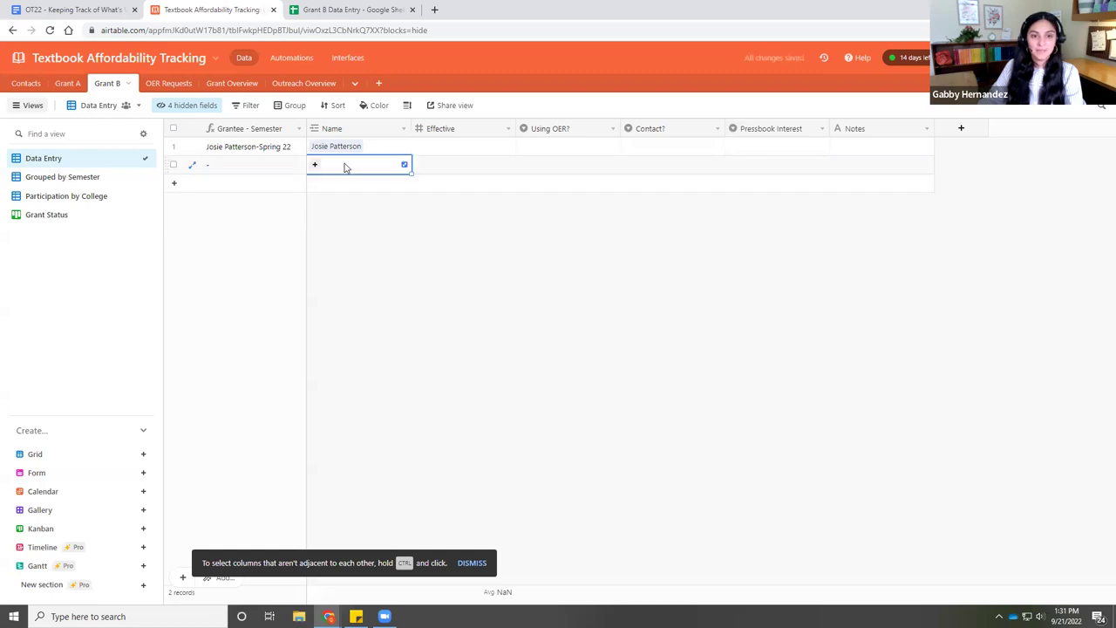
key("ctrl+v")
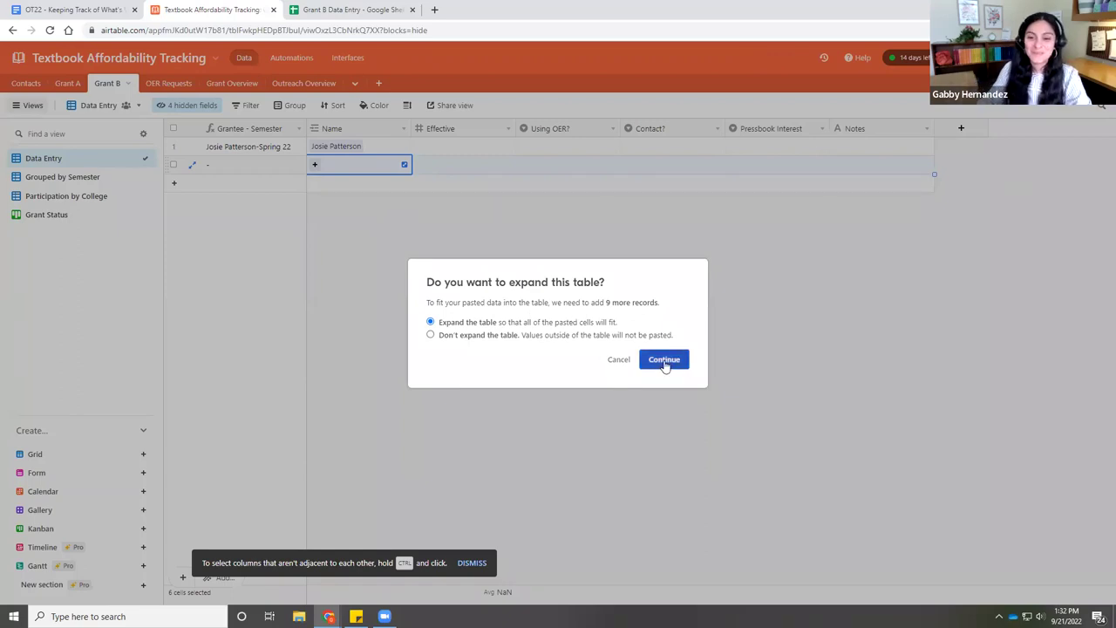
left_click(662, 359)
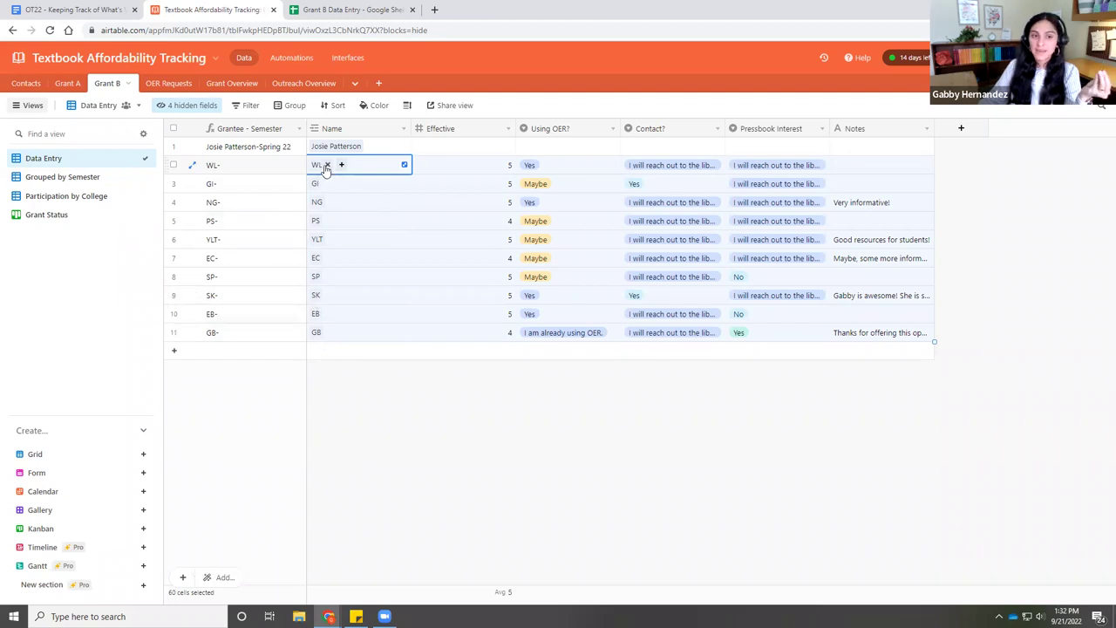
left_click(23, 84)
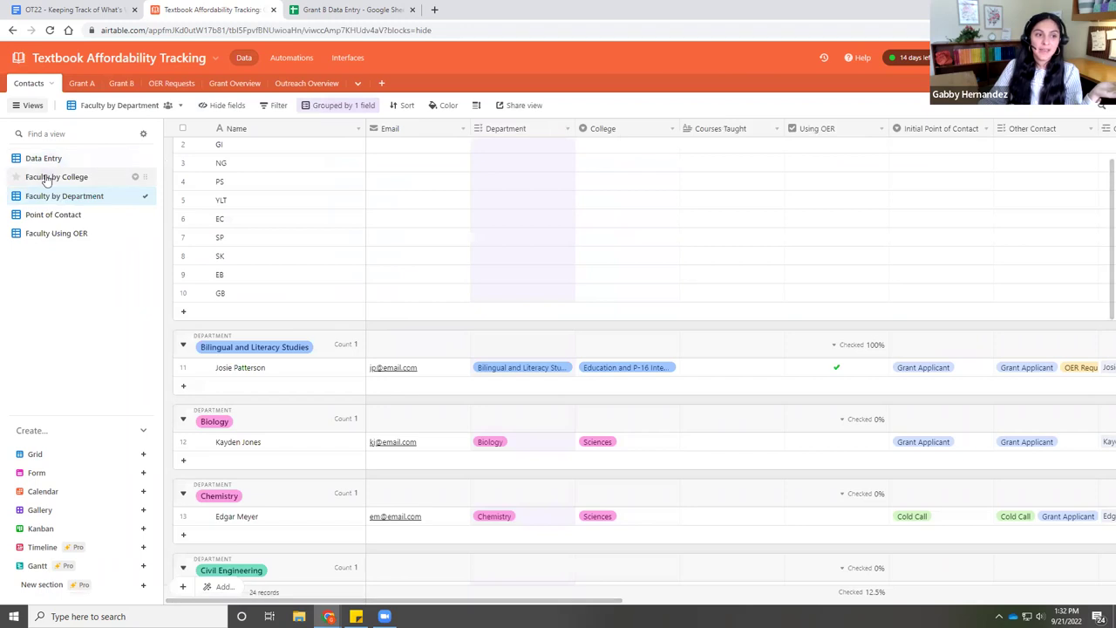
- Set WL's Initial Point of Contact to Grant Applicant, then fill it down to row 24 and into Other Contact
left_click(46, 160)
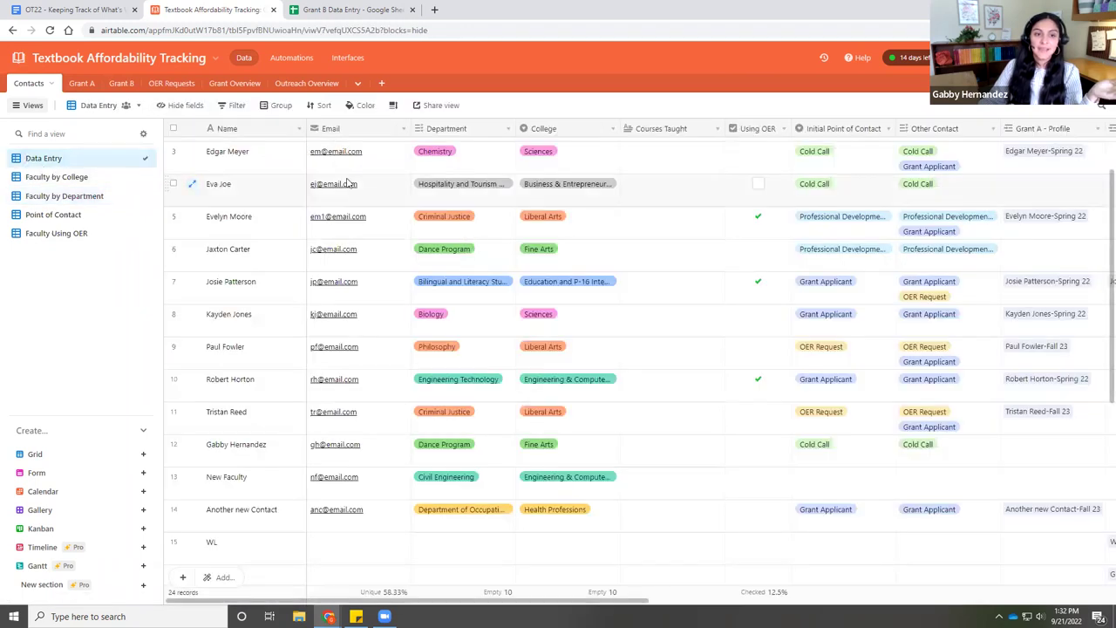
scroll(252, 349, "down", 5)
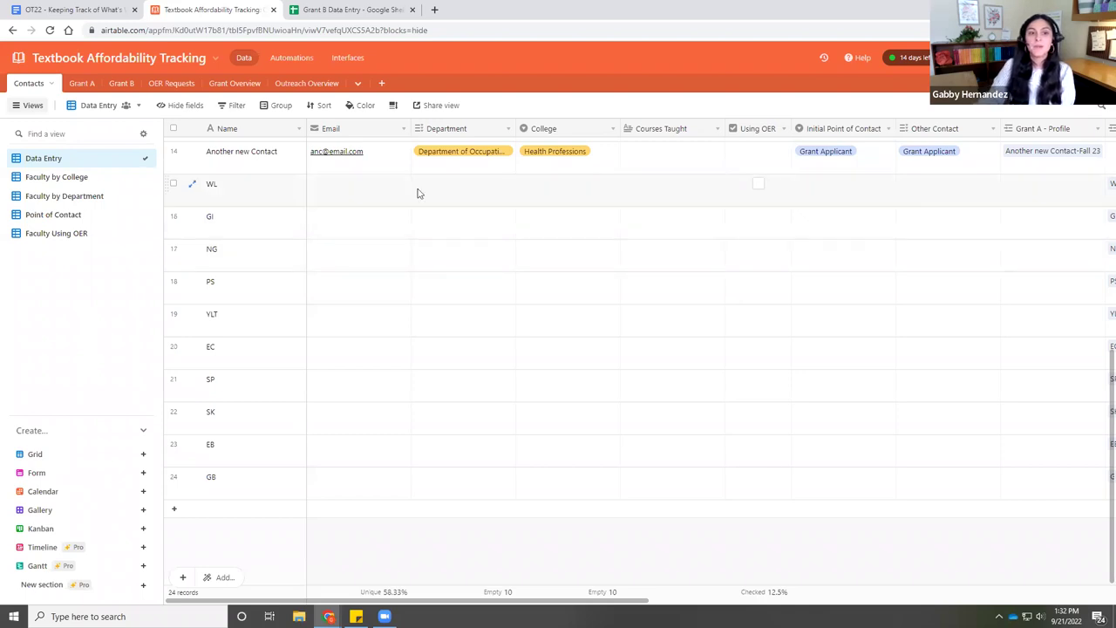
left_click(848, 195)
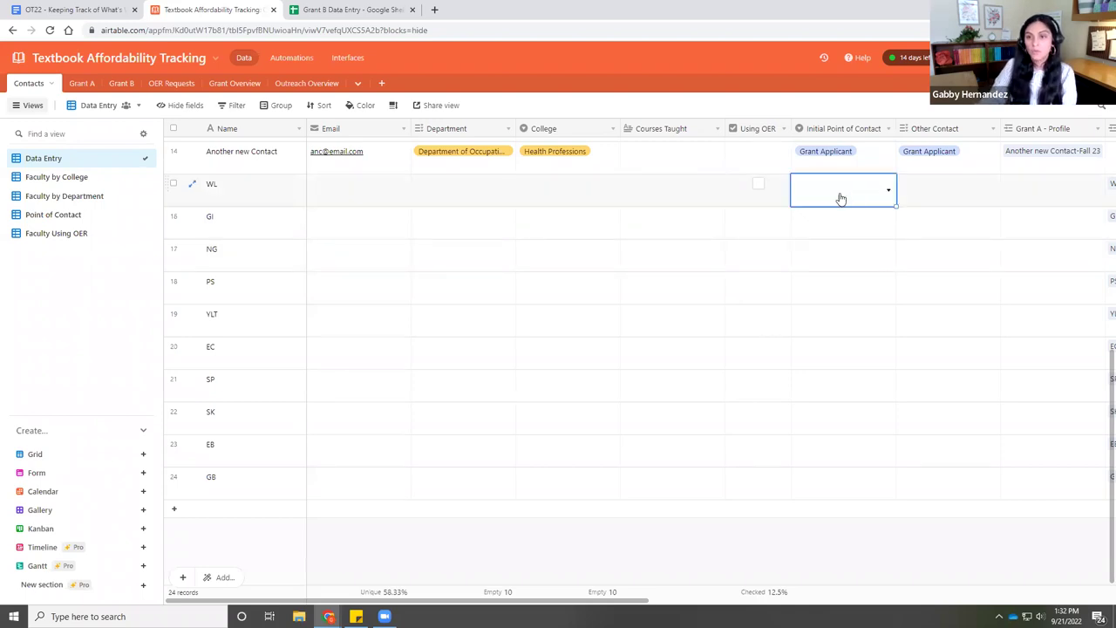
left_click(887, 191)
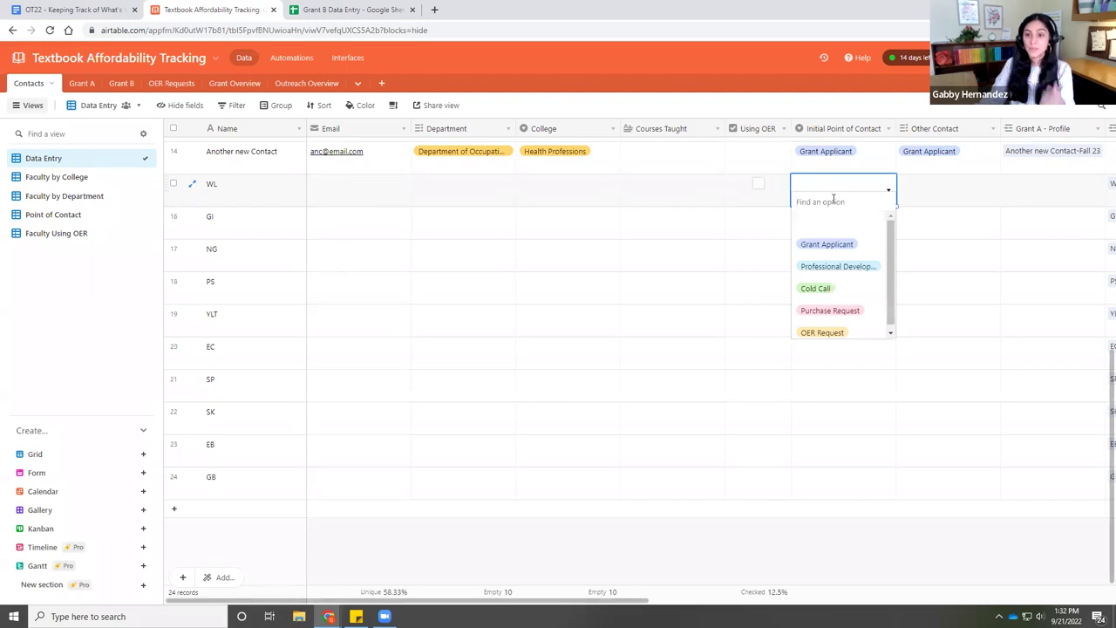
left_click(830, 246)
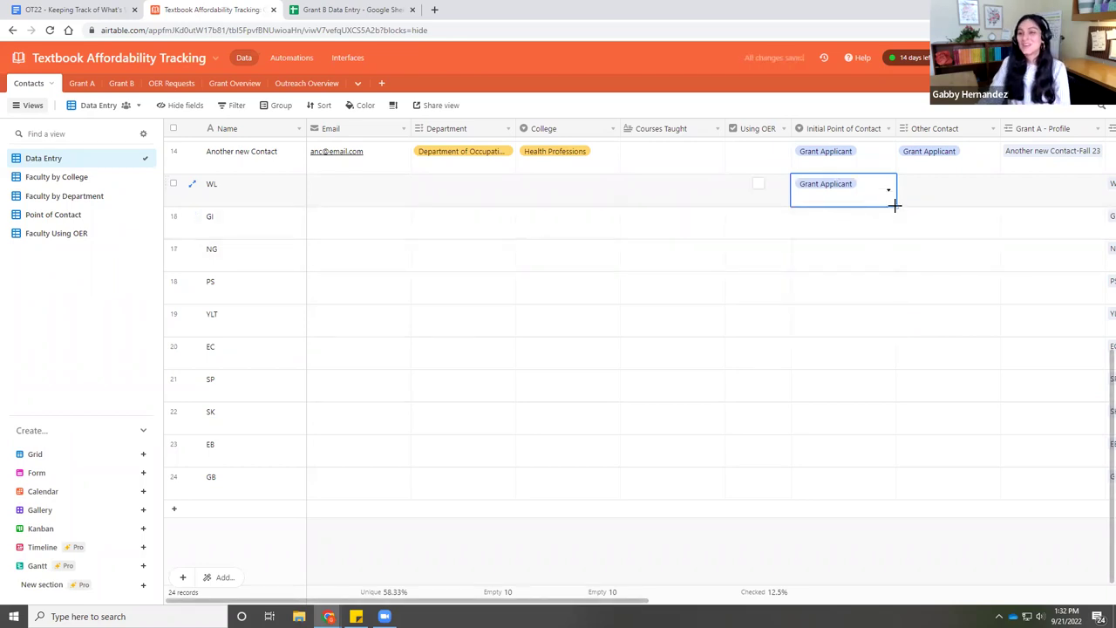
left_click_drag(895, 206, 892, 486)
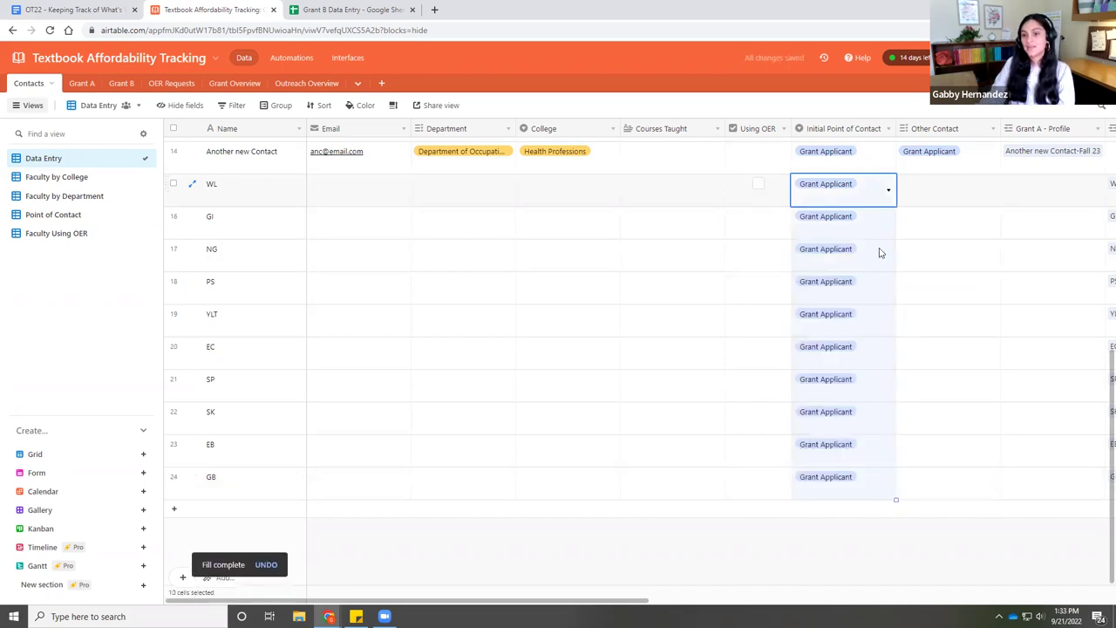
left_click_drag(926, 500, 934, 504)
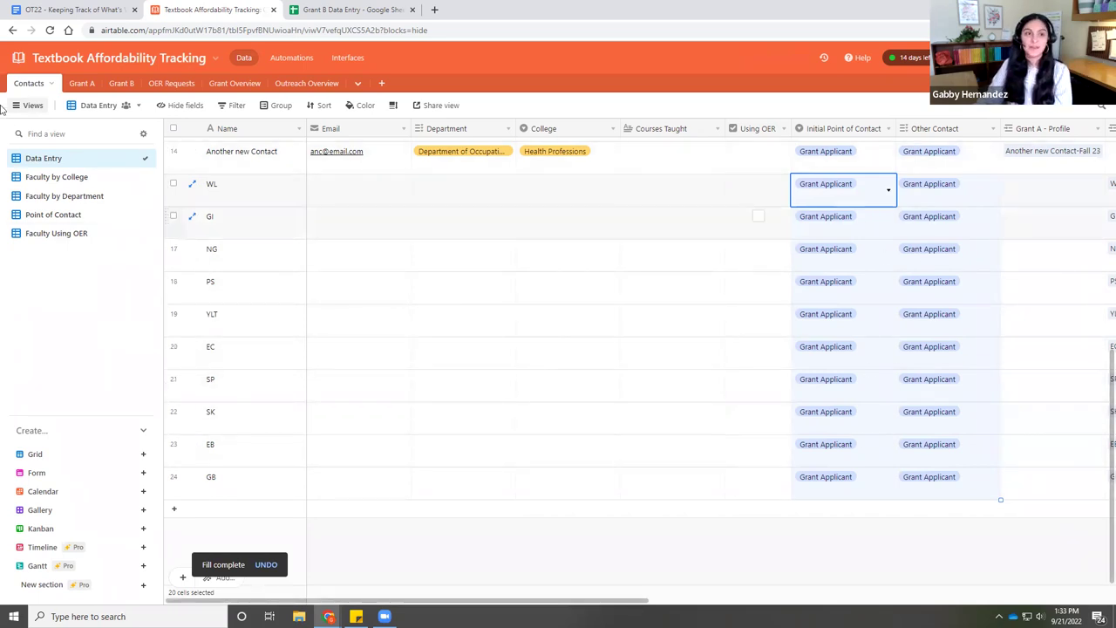
- Back in Grant B, inspect the Pressbook Interest, Contact? and Using OER? field settings without changing them
left_click(123, 84)
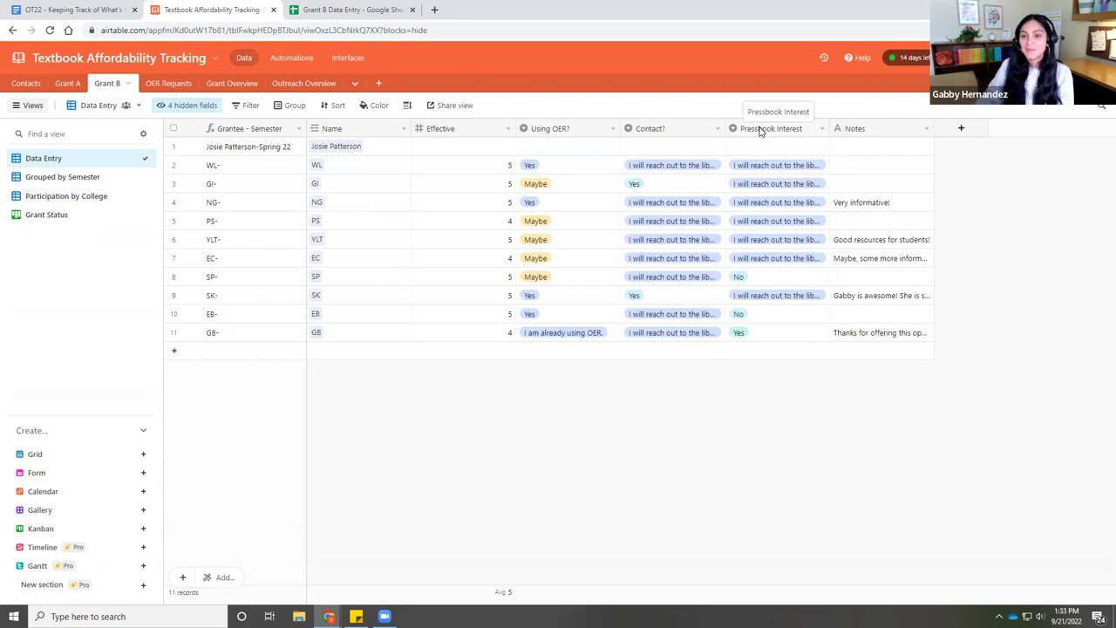
double_click(758, 129)
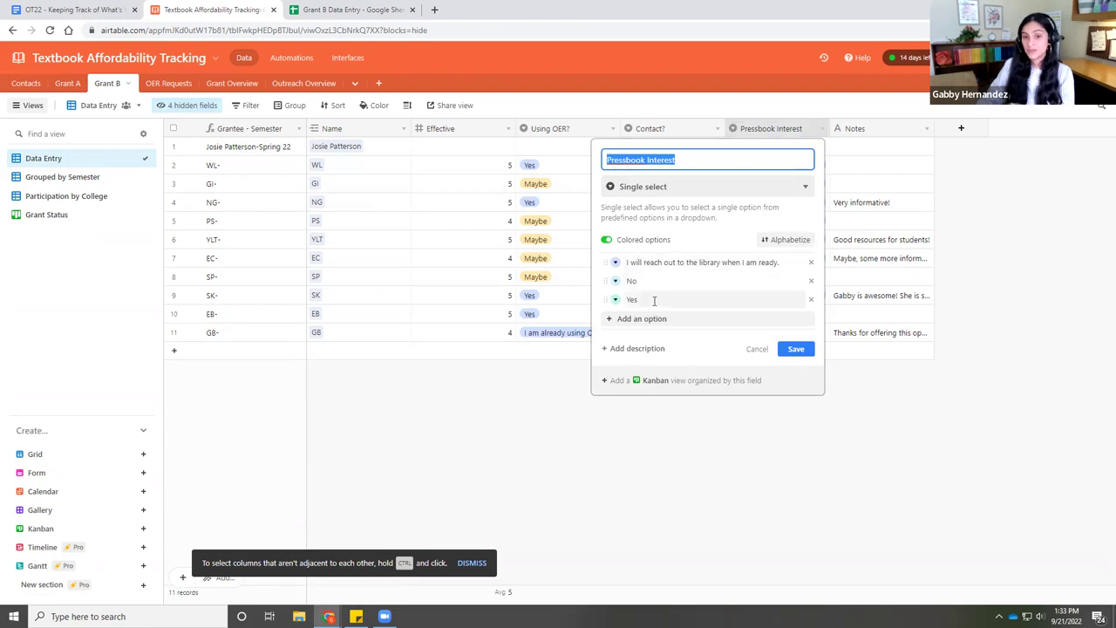
left_click(659, 412)
double_click(668, 130)
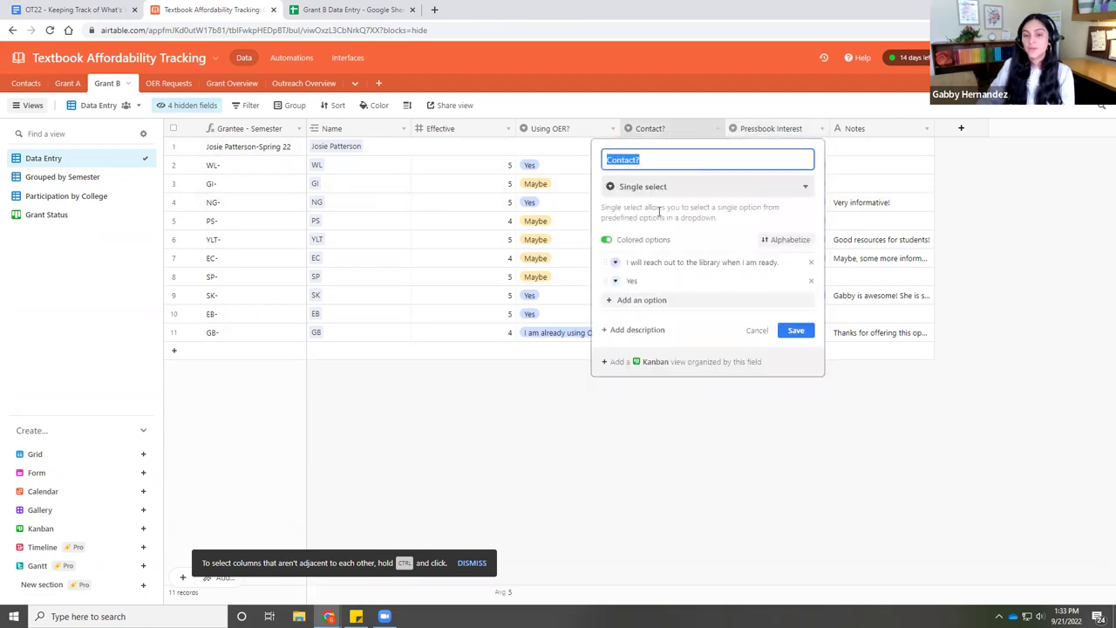
key("Escape")
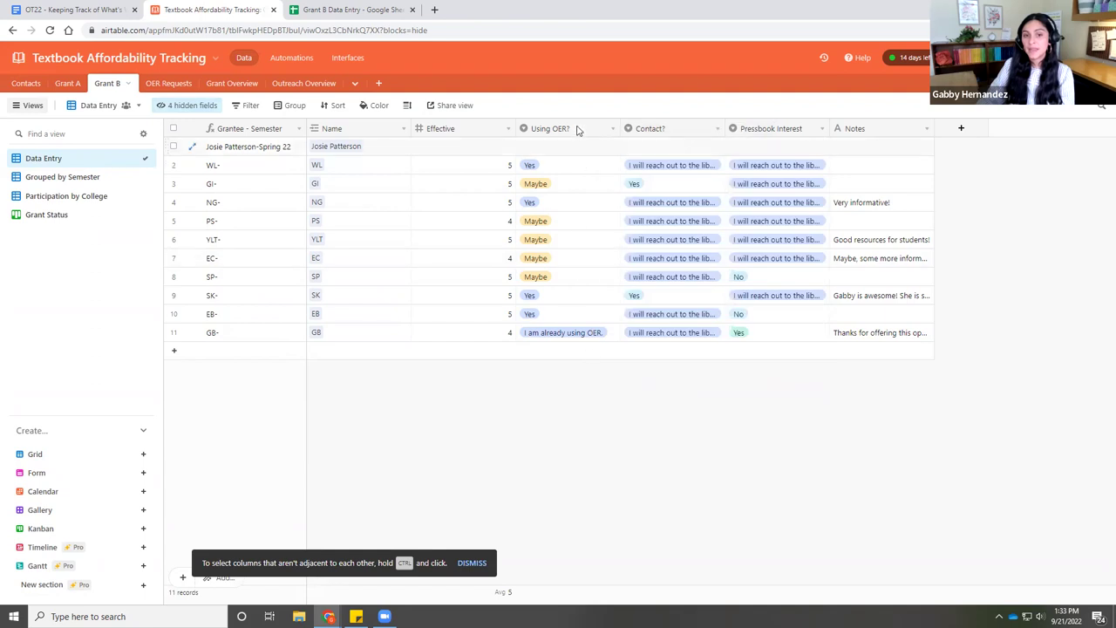
double_click(578, 130)
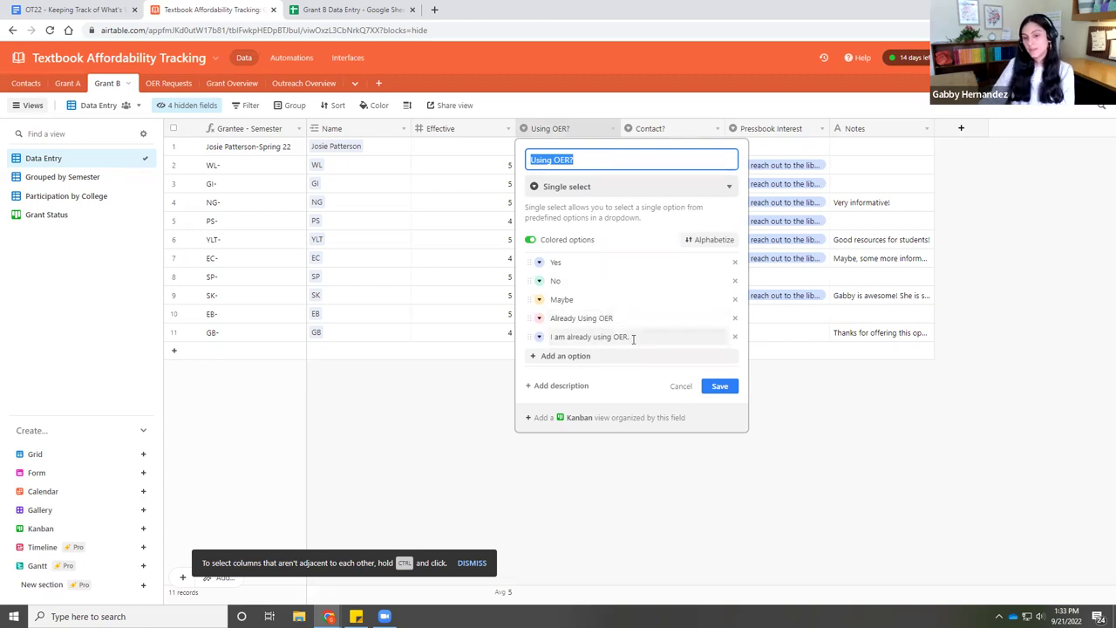
left_click(516, 466)
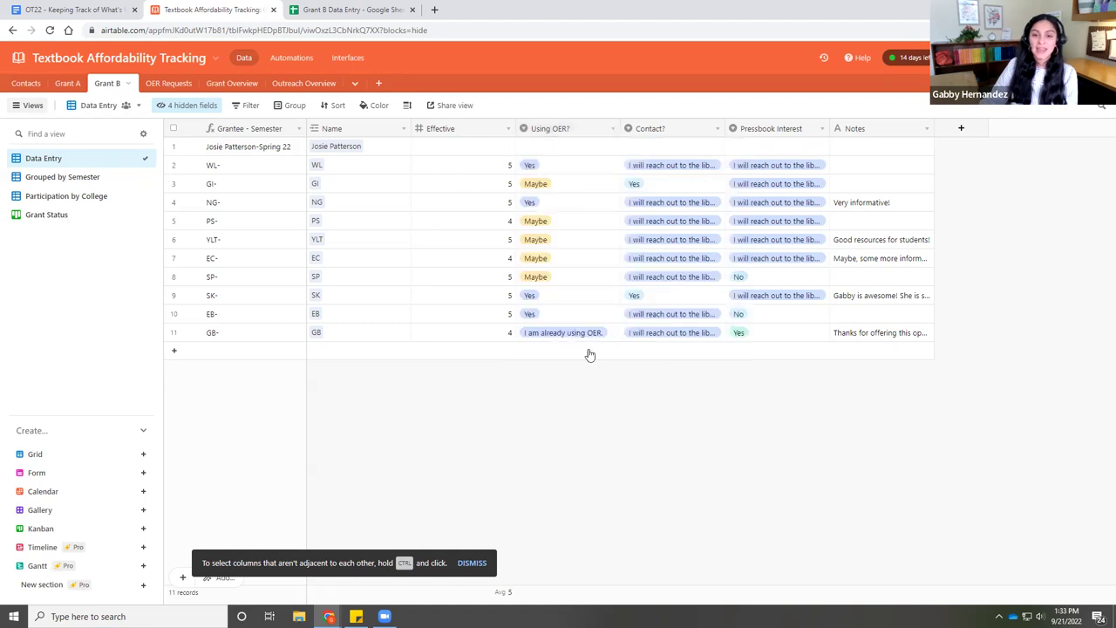
- Delete the Already Using OER option from Using OER? and colour 'I am already using OER.' pink
double_click(566, 132)
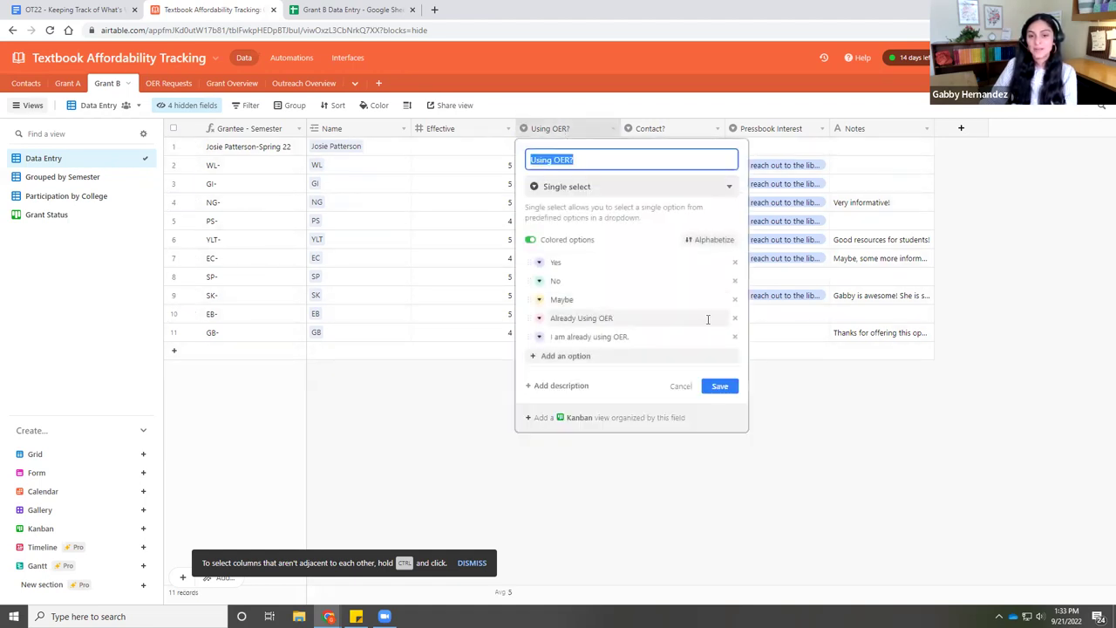
left_click(734, 318)
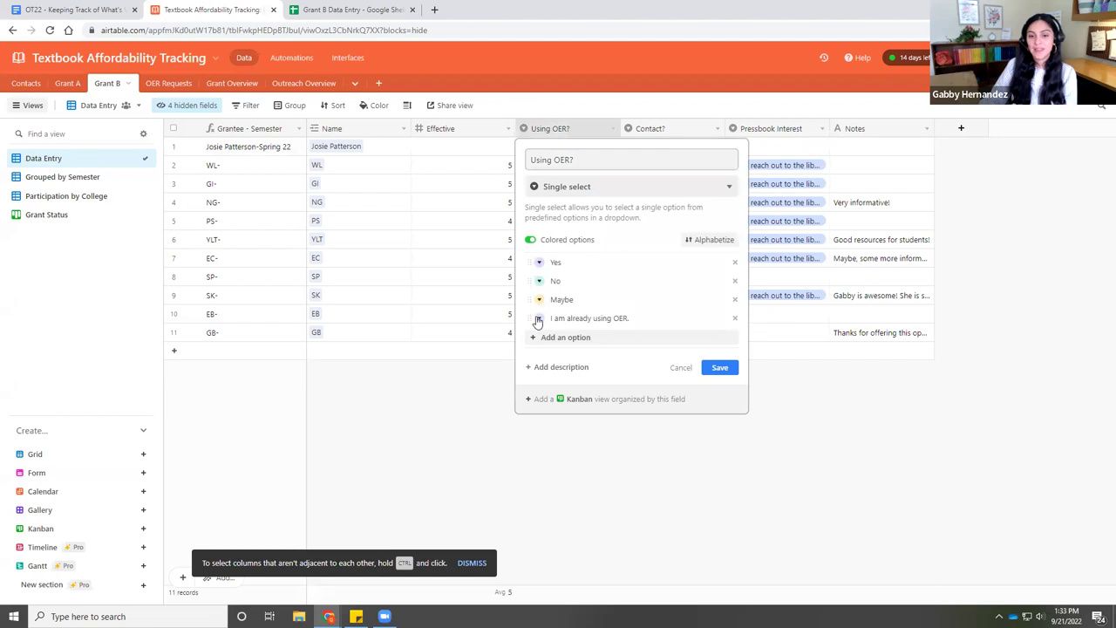
left_click(538, 320)
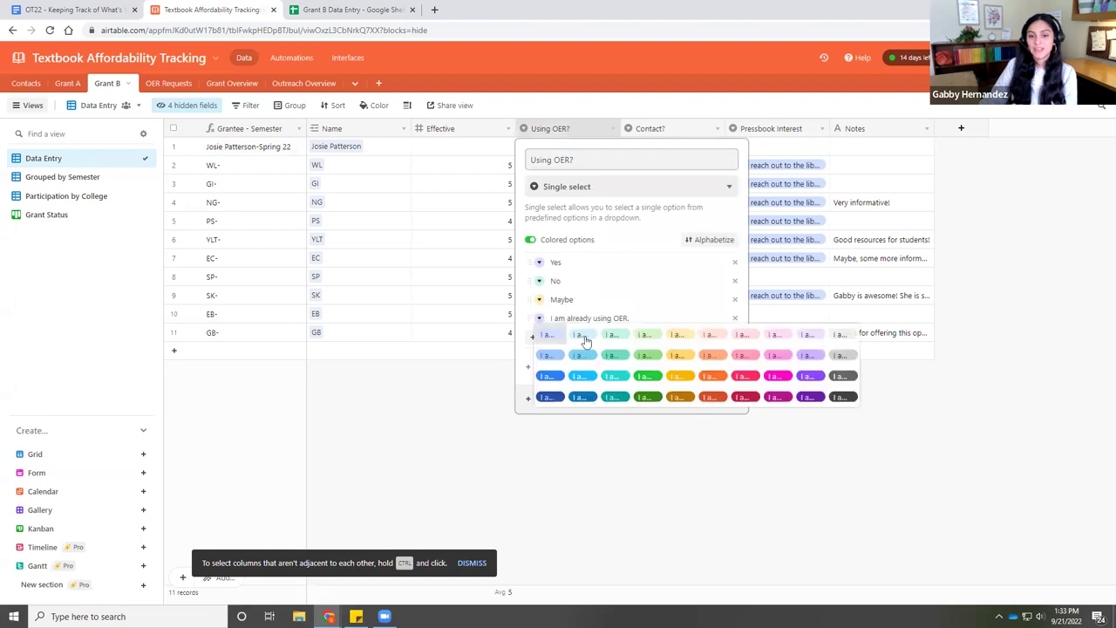
left_click(739, 356)
left_click(711, 370)
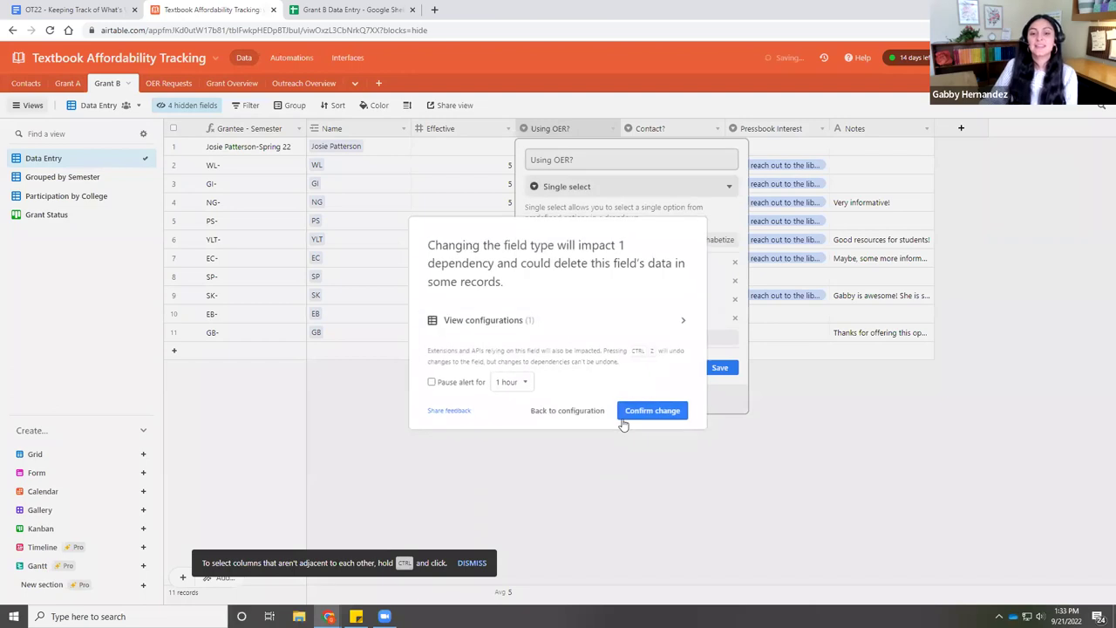
left_click(643, 410)
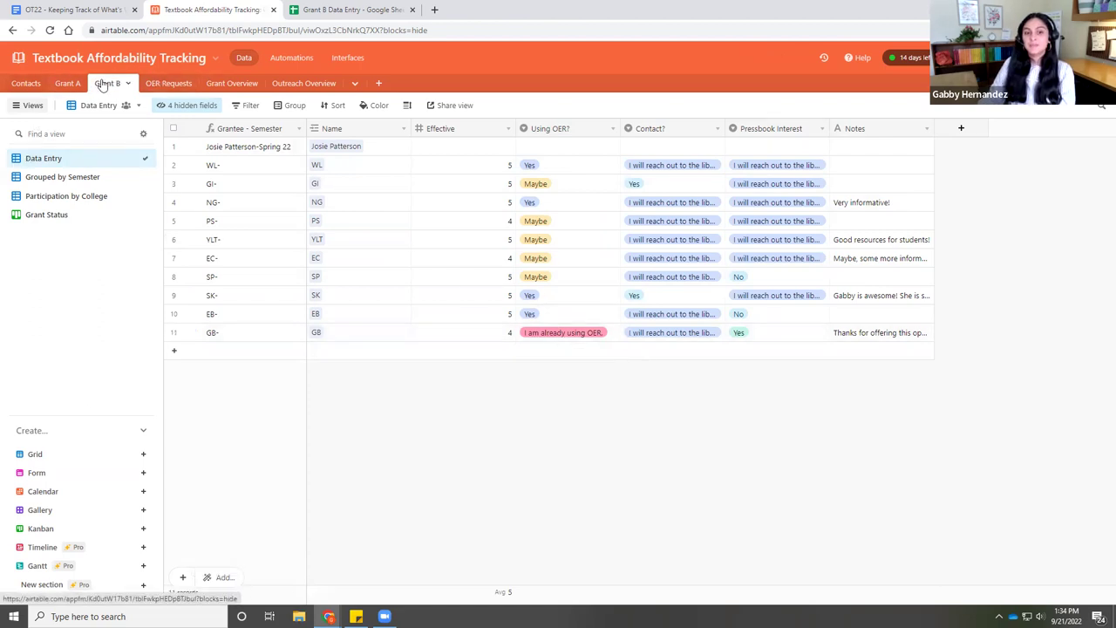
left_click(26, 84)
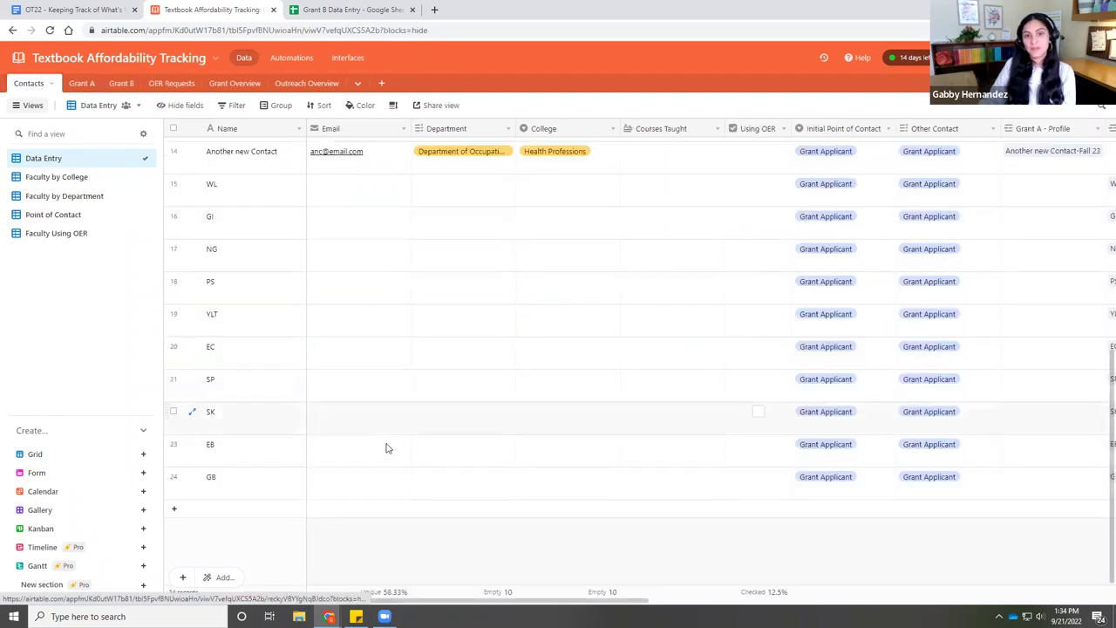
scroll(417, 401, "up", 5)
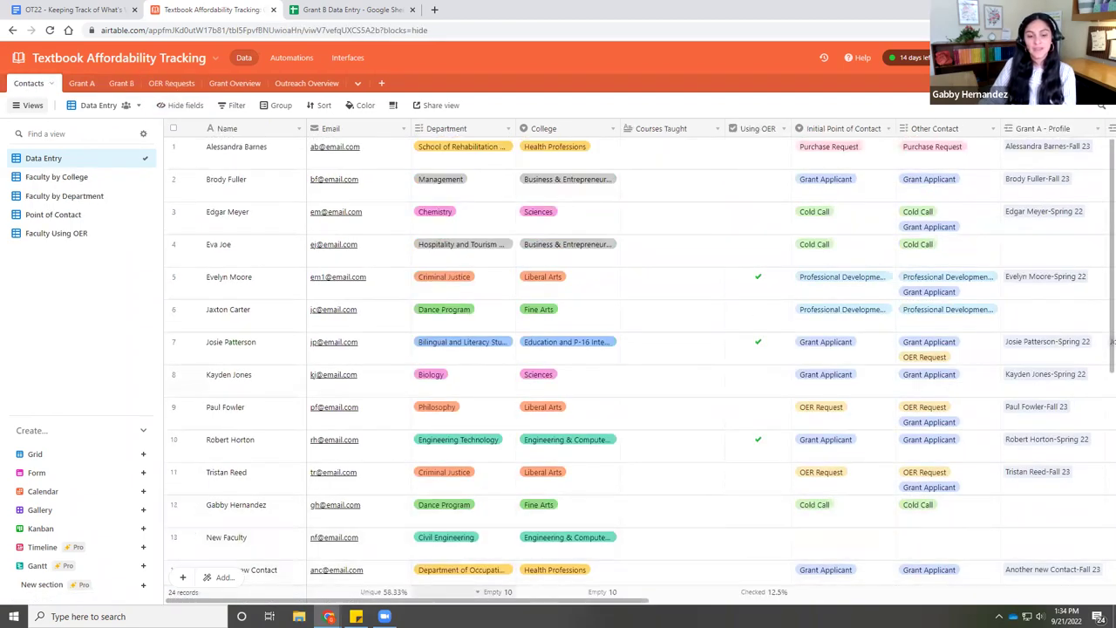
left_click_drag(438, 604, 796, 608)
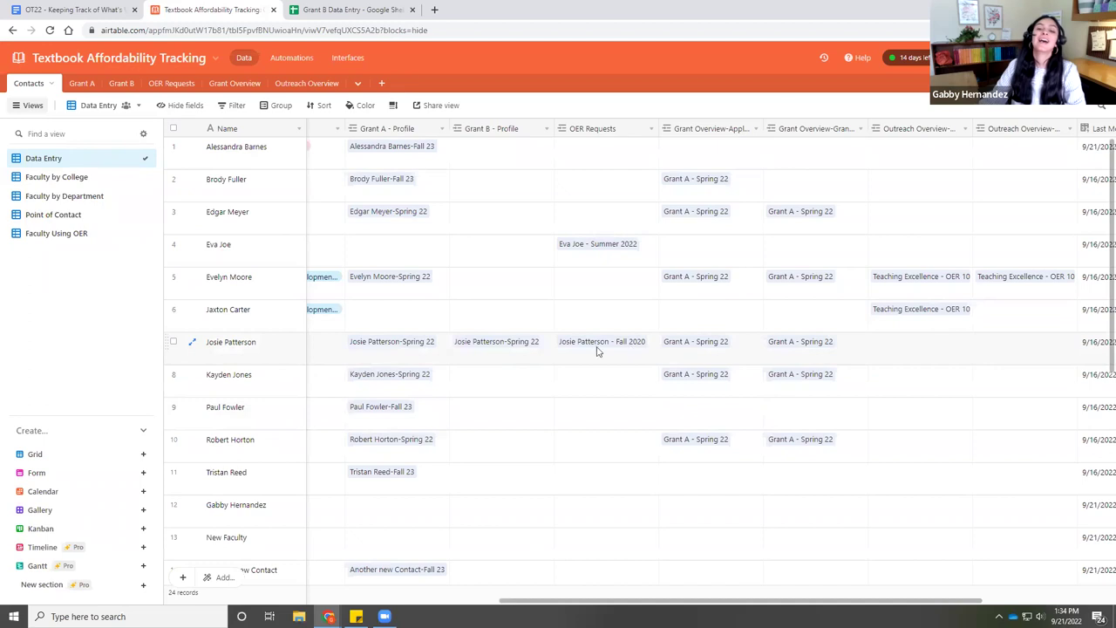
left_click_drag(532, 600, 269, 598)
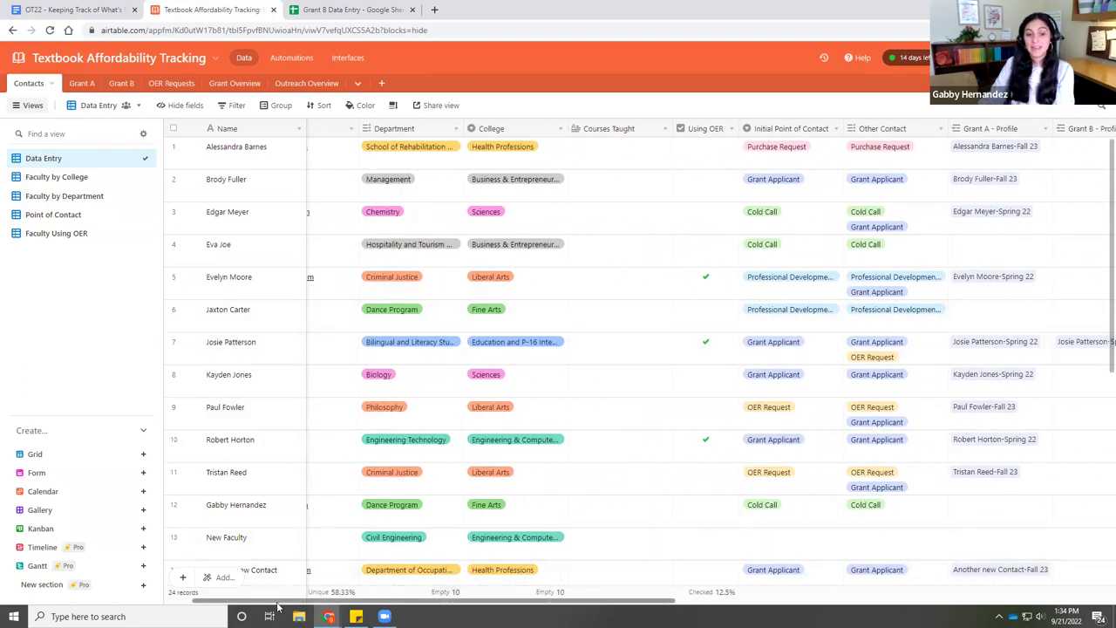
left_click(225, 346)
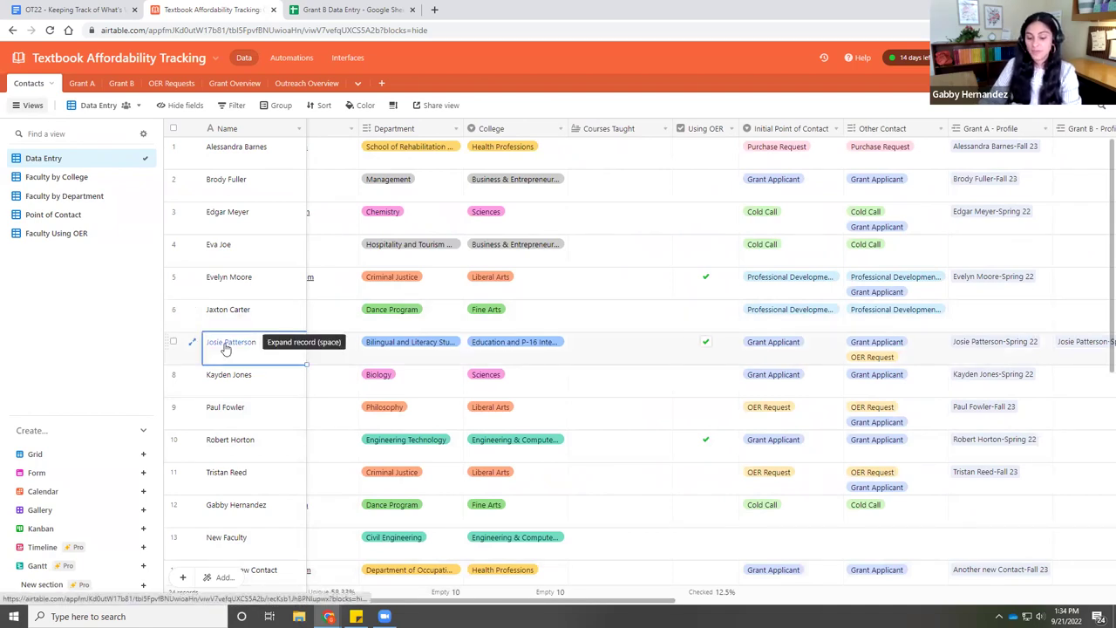
left_click(225, 346)
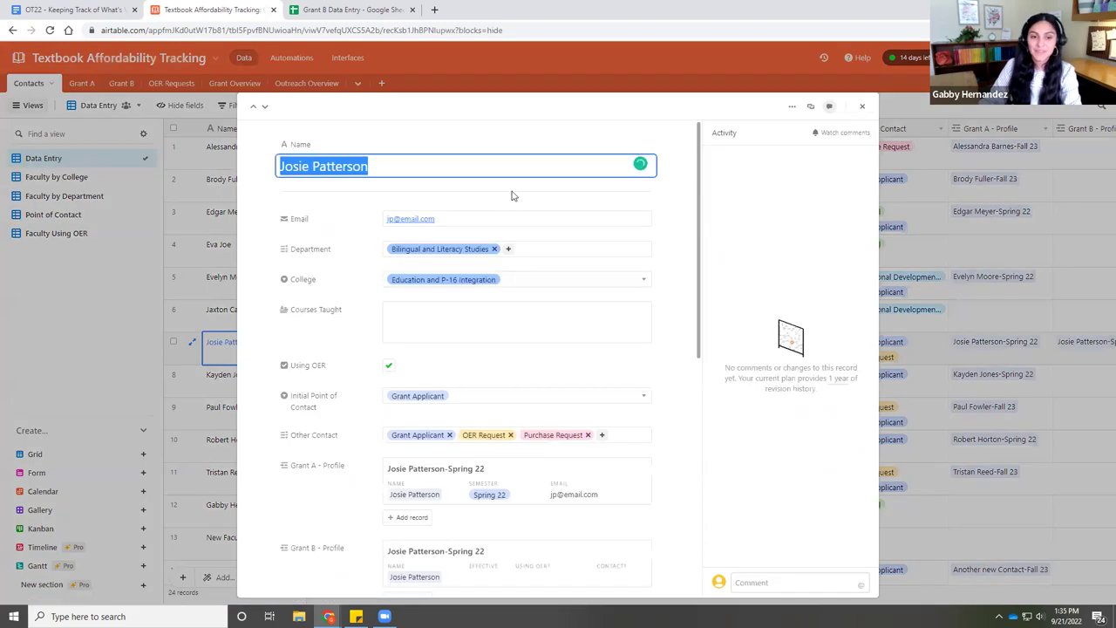
scroll(479, 354, "down", 1)
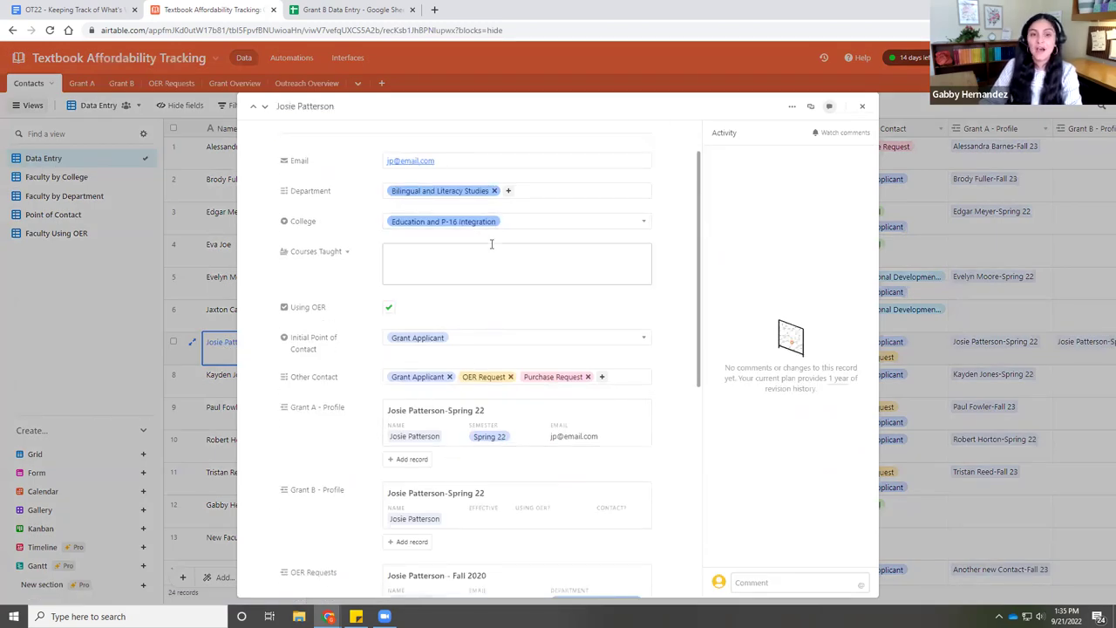
scroll(417, 182, "up", 1)
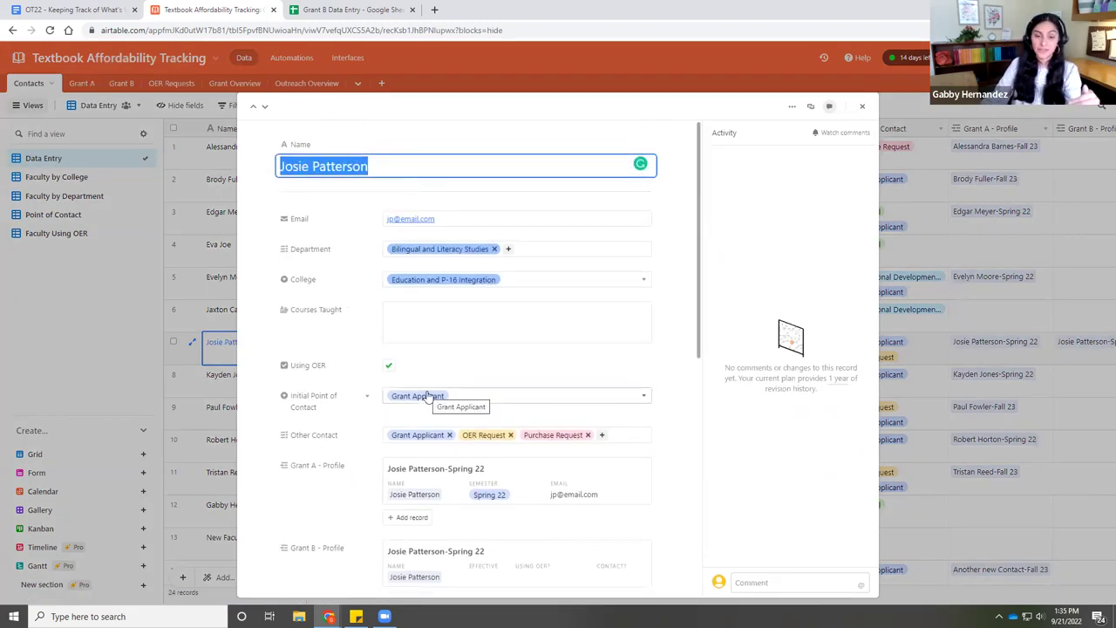
scroll(427, 394, "down", 1)
scroll(427, 394, "down", 1)
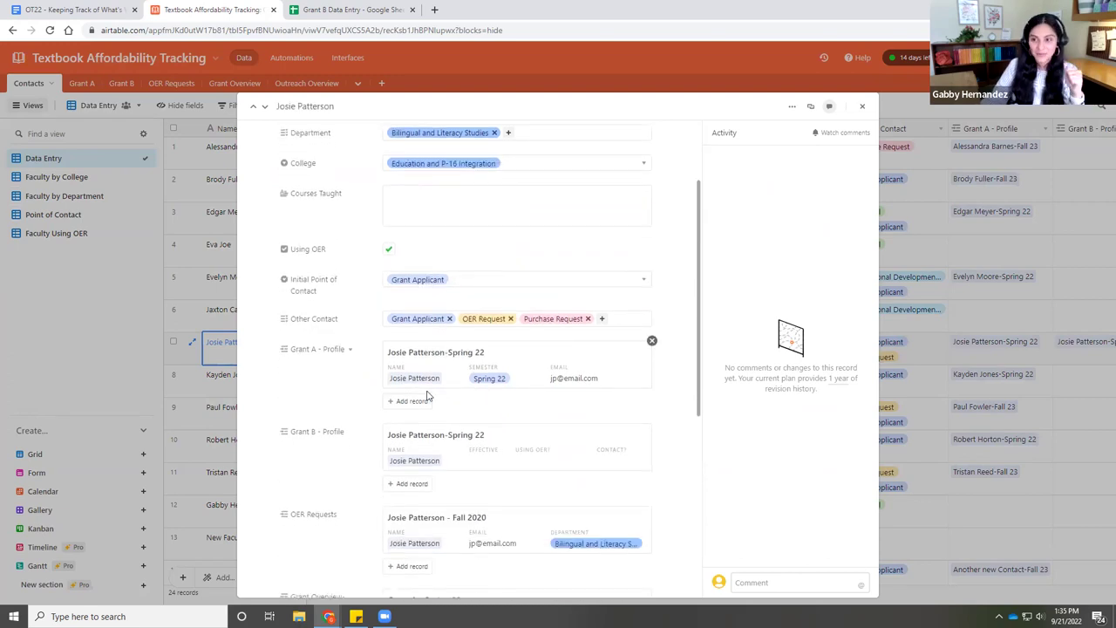
scroll(423, 386, "up", 2)
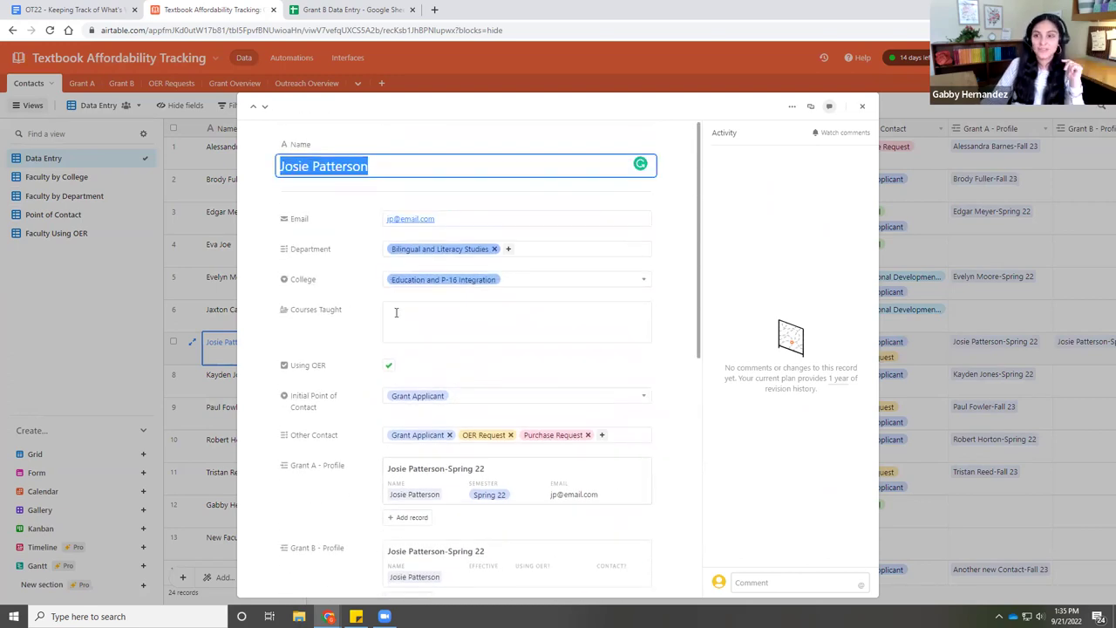
scroll(405, 335, "down", 1)
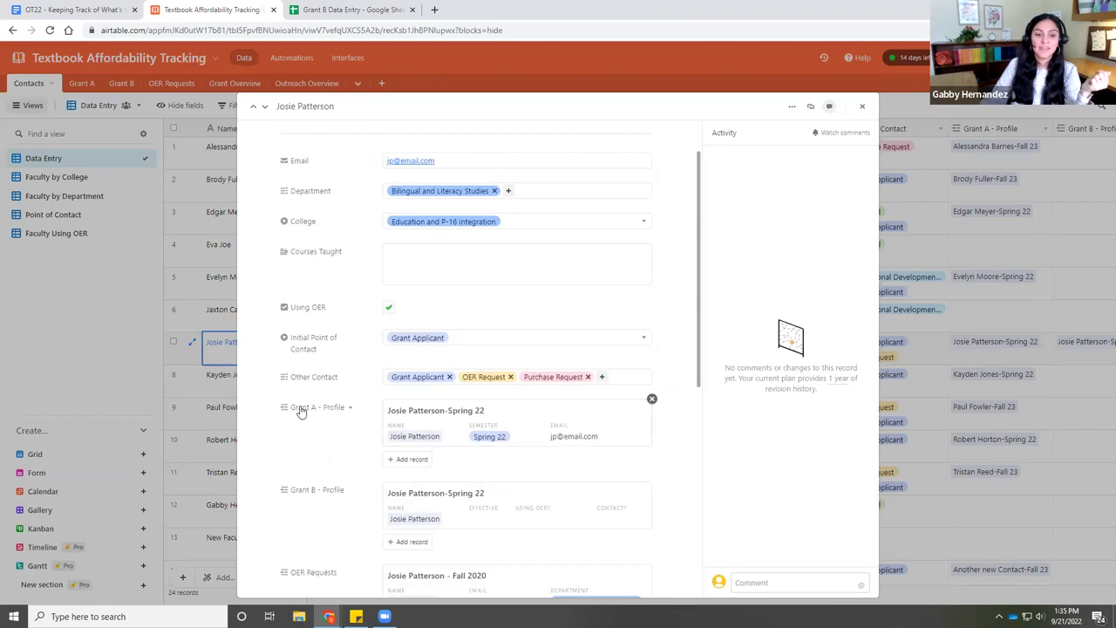
left_click(434, 419)
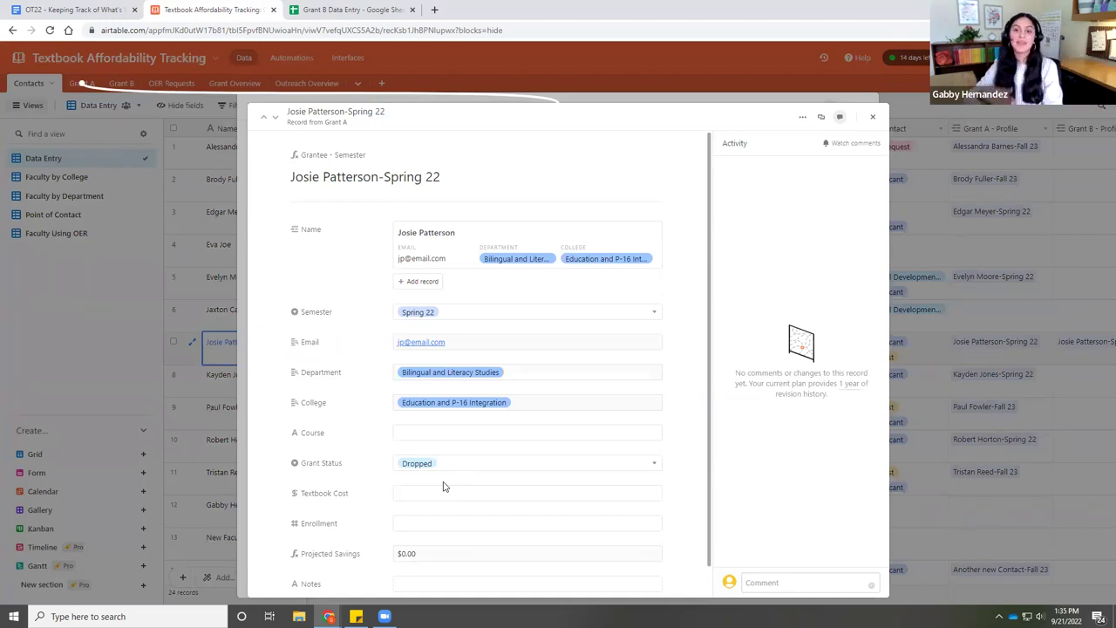
left_click(872, 116)
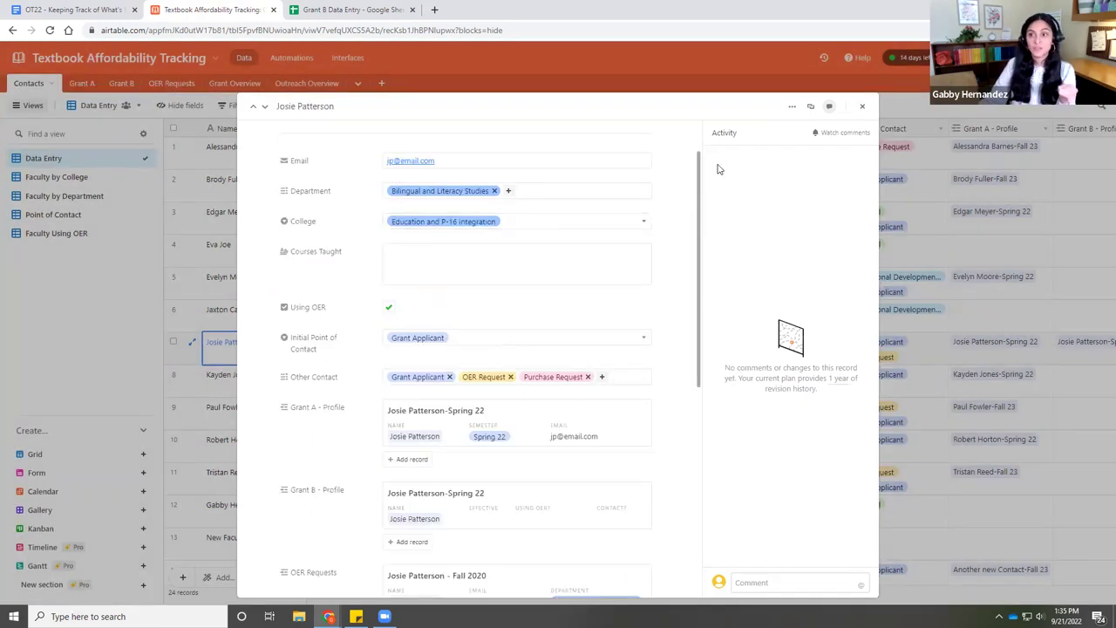
left_click(862, 108)
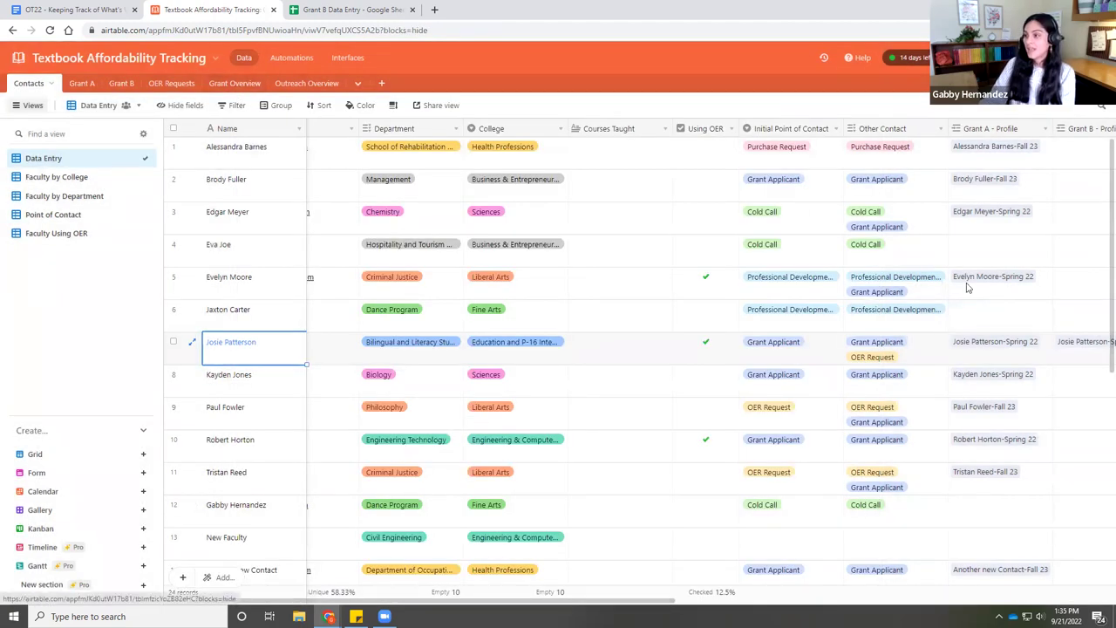
- In OER Requests, delete the Request Received field, restore it, and select the Fall 2020 OER List/Syllabus cell
left_click(171, 82)
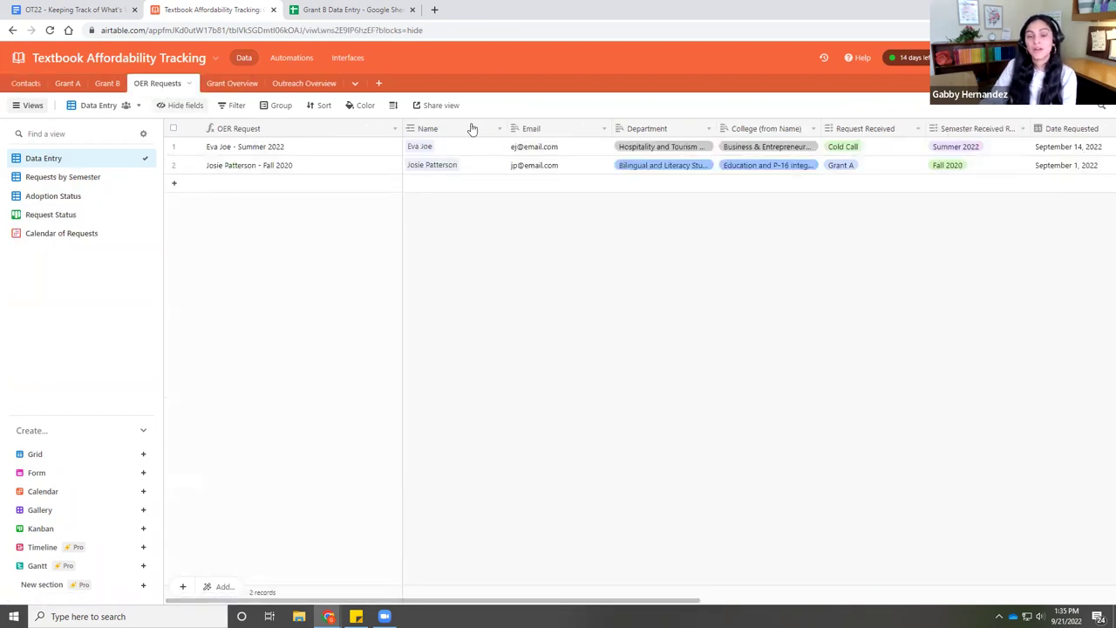
left_click_drag(418, 601, 386, 581)
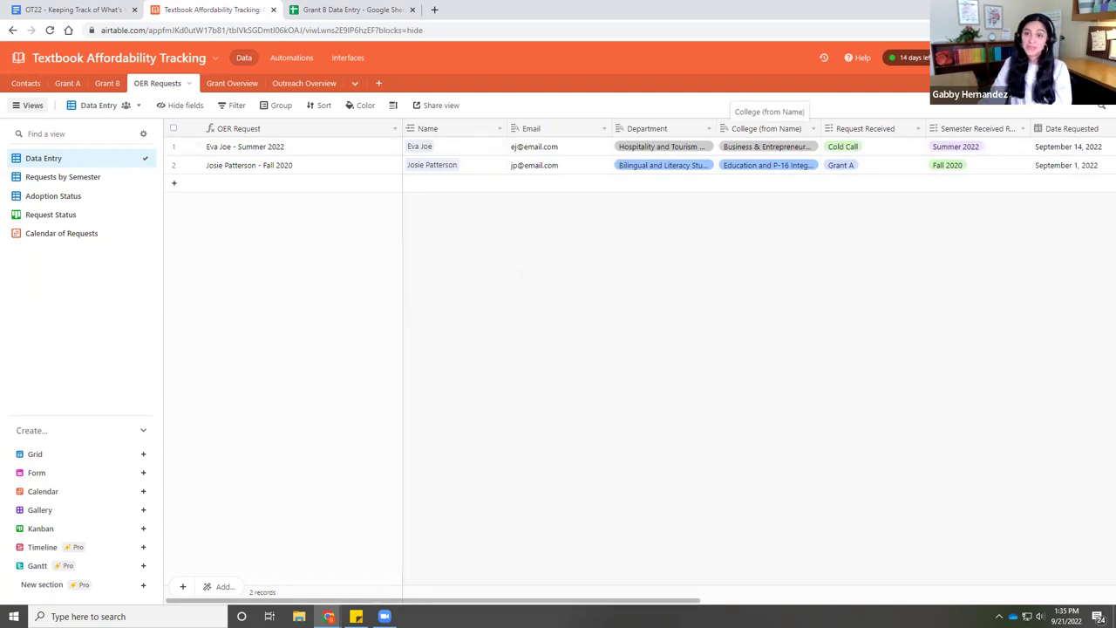
left_click_drag(607, 602, 782, 604)
left_click(535, 131)
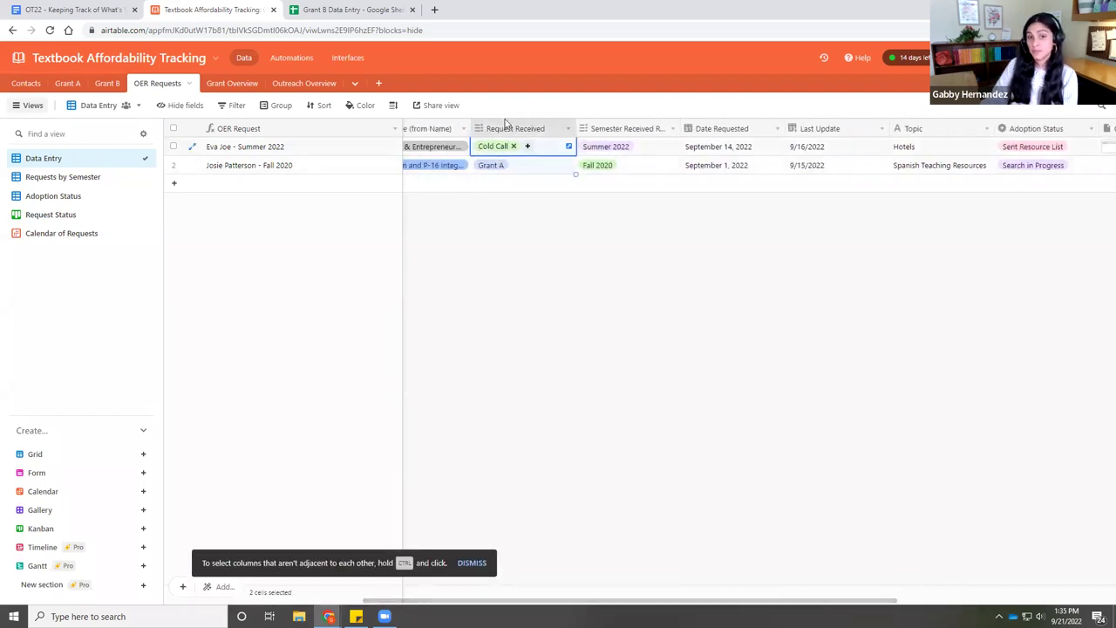
right_click(508, 129)
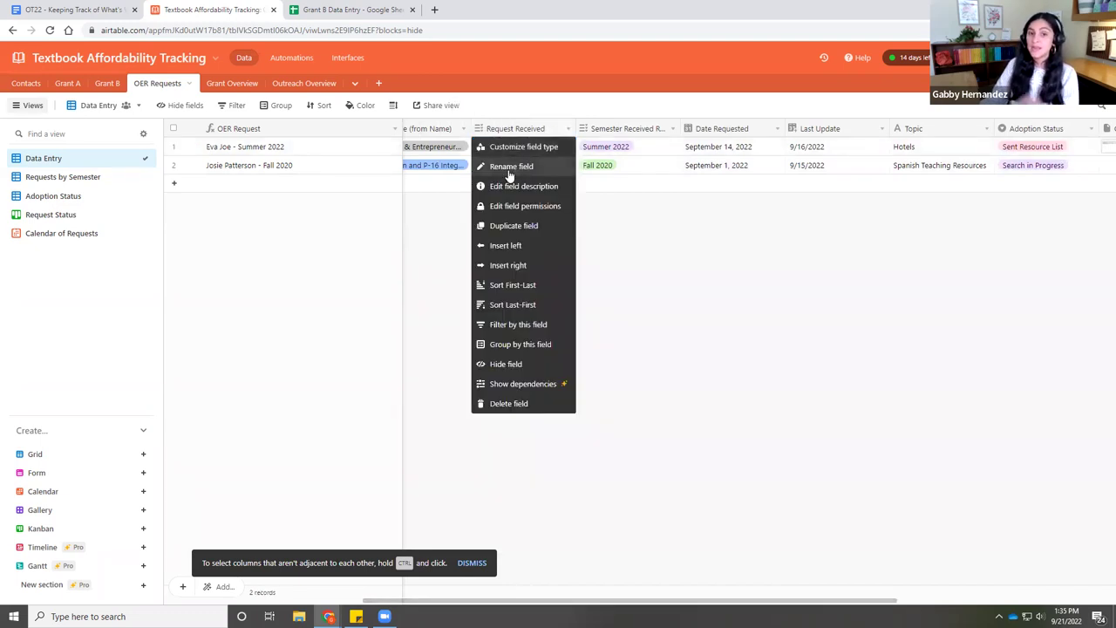
left_click(508, 402)
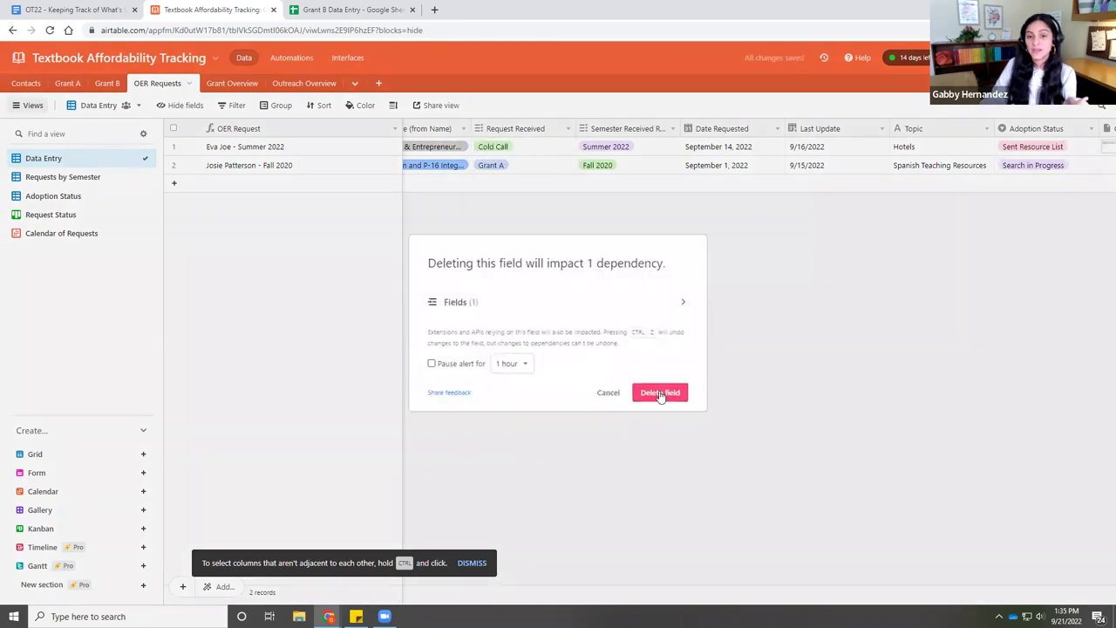
left_click(660, 396)
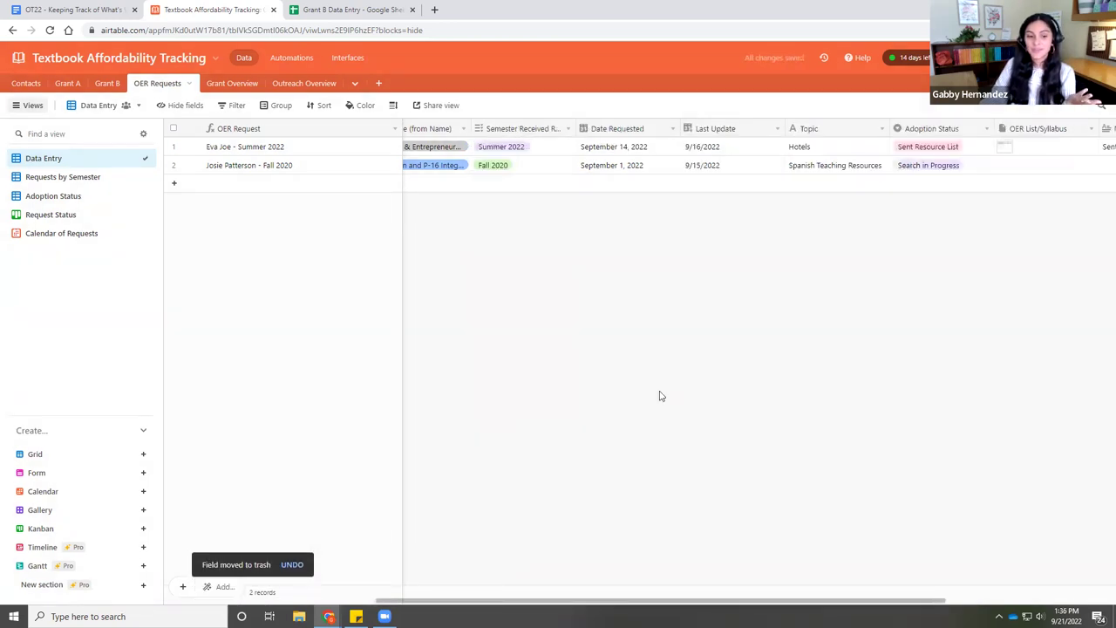
left_click(292, 565)
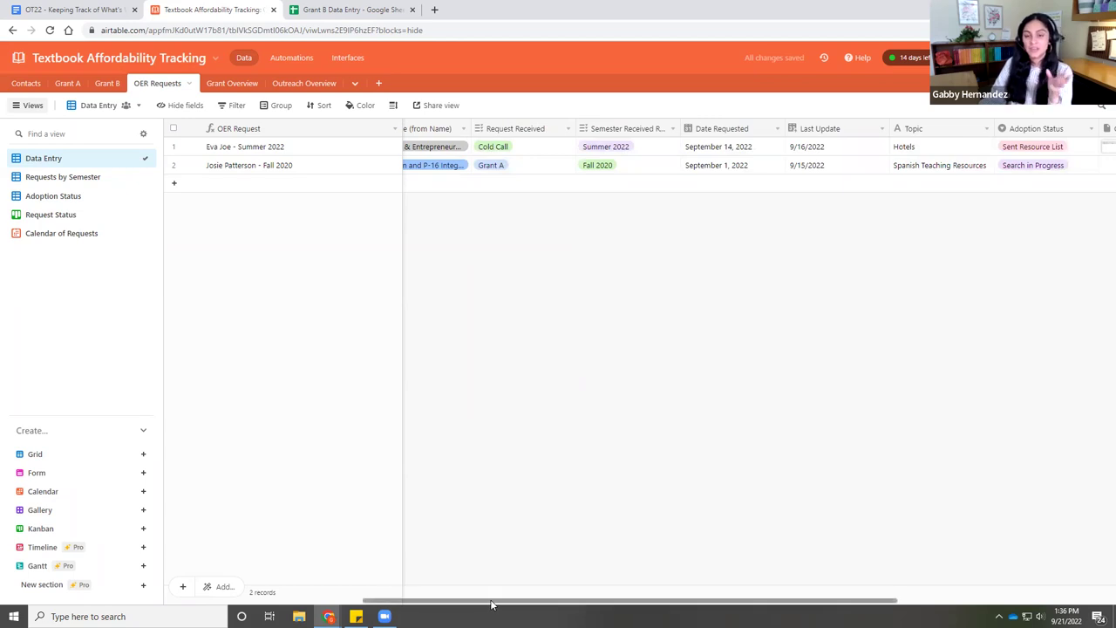
left_click_drag(506, 600, 720, 565)
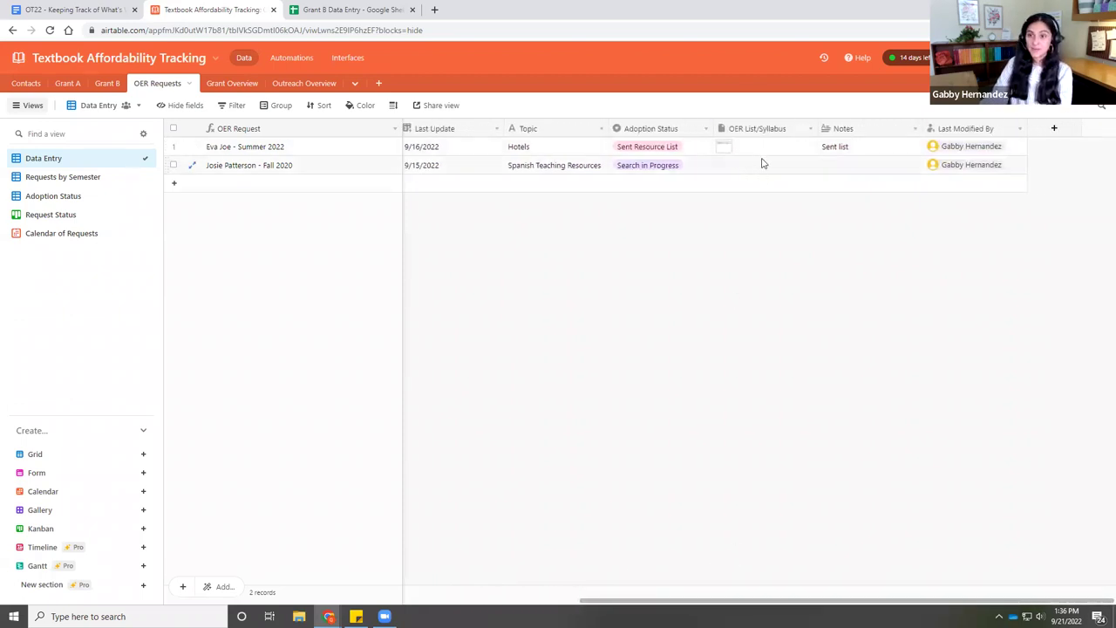
left_click(732, 170)
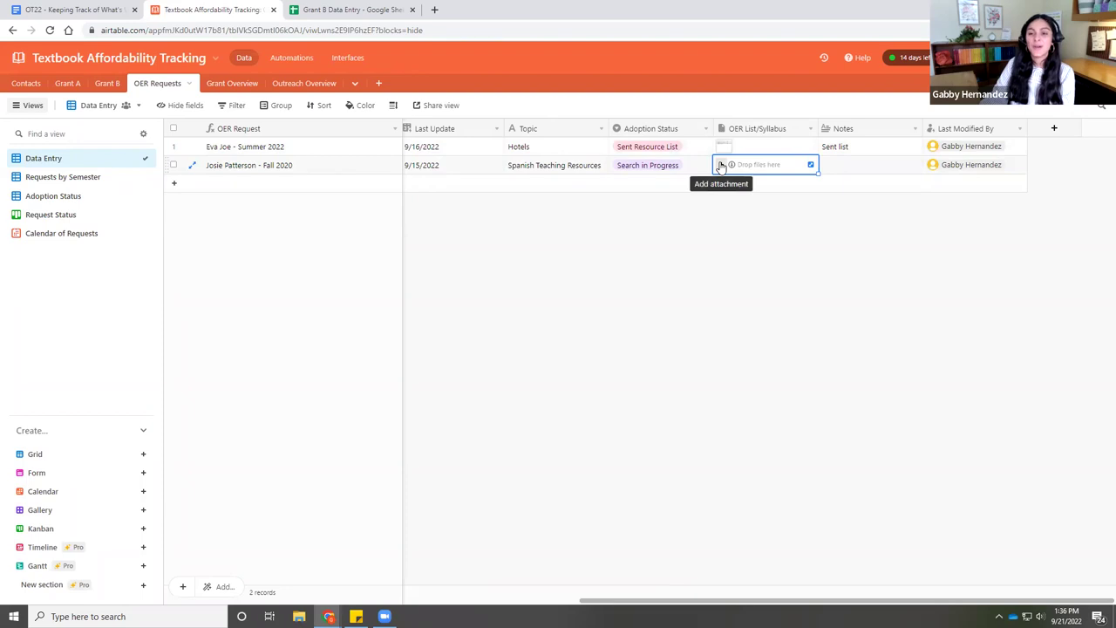
- Download the community Google Doc as a Microsoft Word (.docx) file
left_click(38, 9)
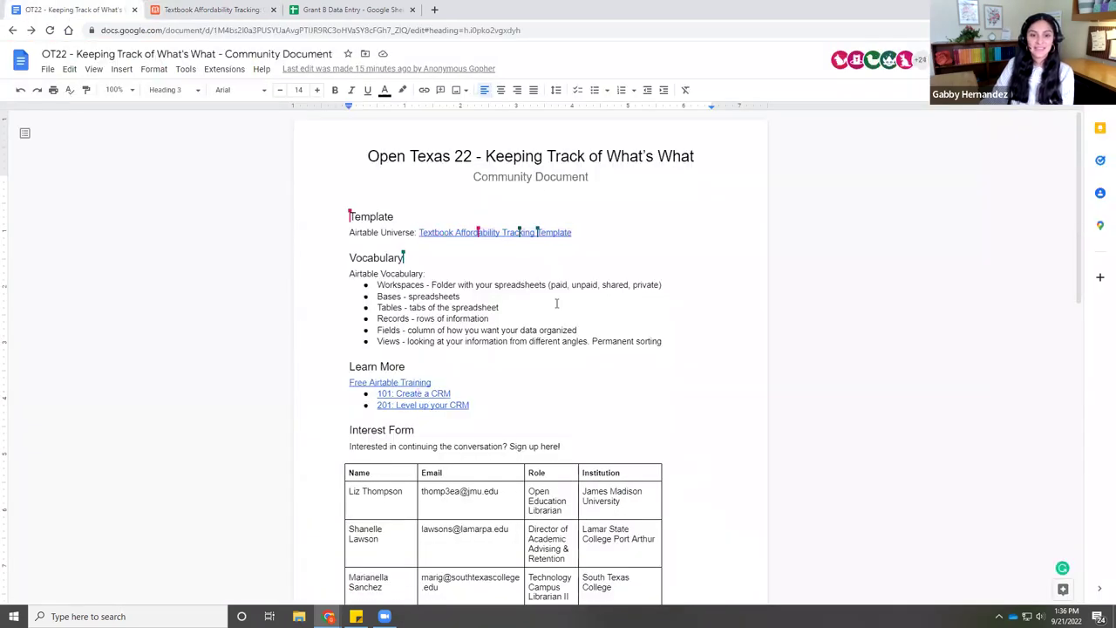
left_click(47, 69)
mouse_move(108, 200)
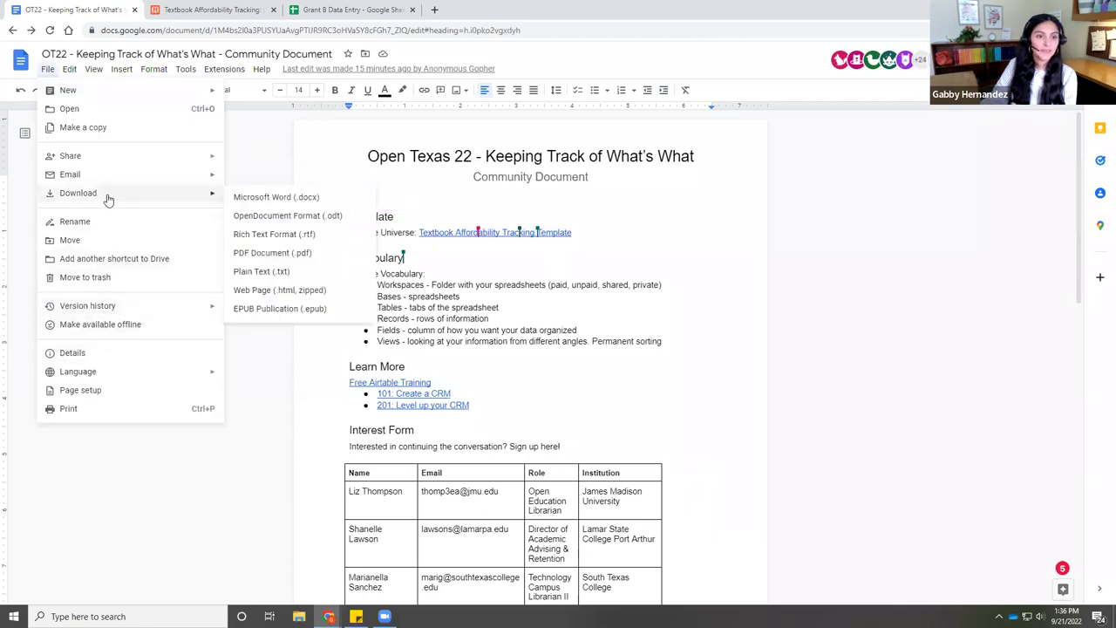
left_click(270, 197)
left_click(367, 9)
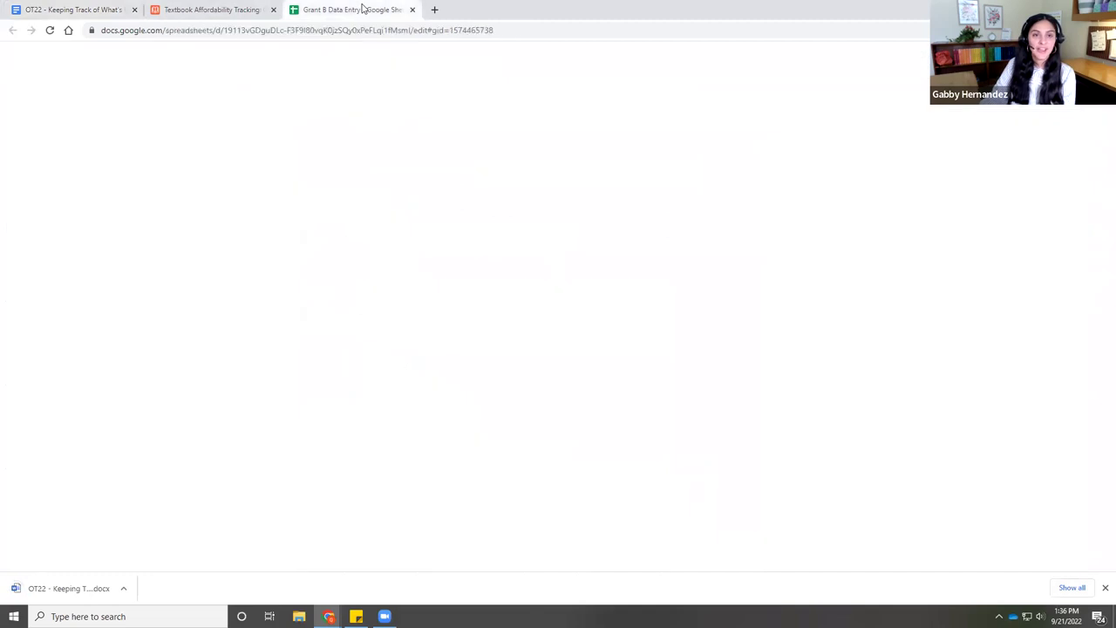
left_click(223, 16)
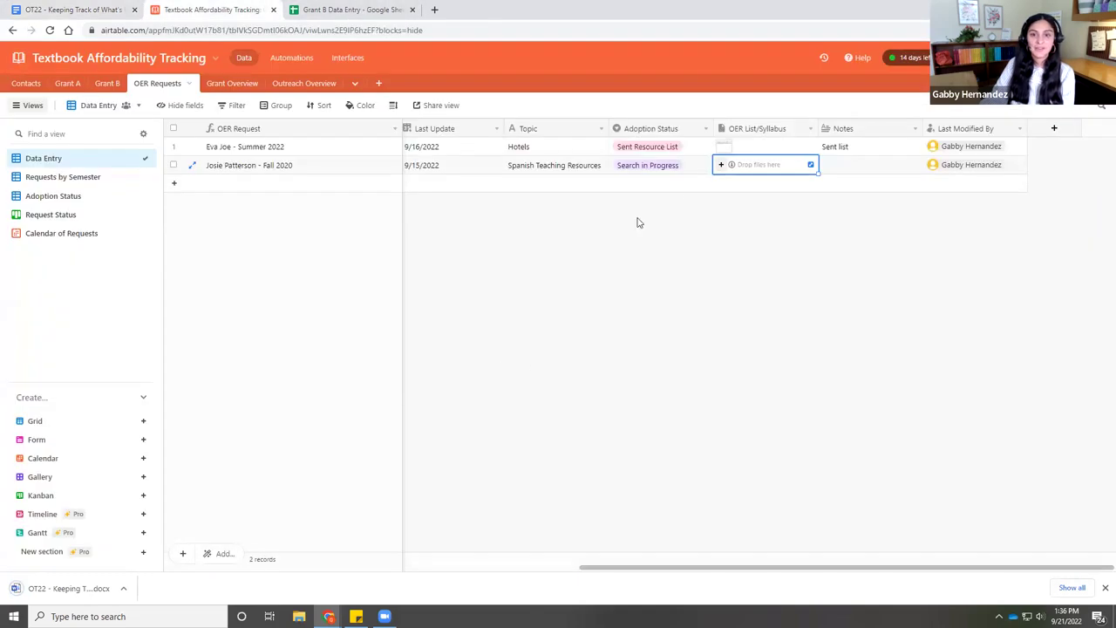
- Upload the downloaded community .docx into the Fall 2020 Spanish Teaching Resources request's OER List/Syllabus field
left_click(721, 167)
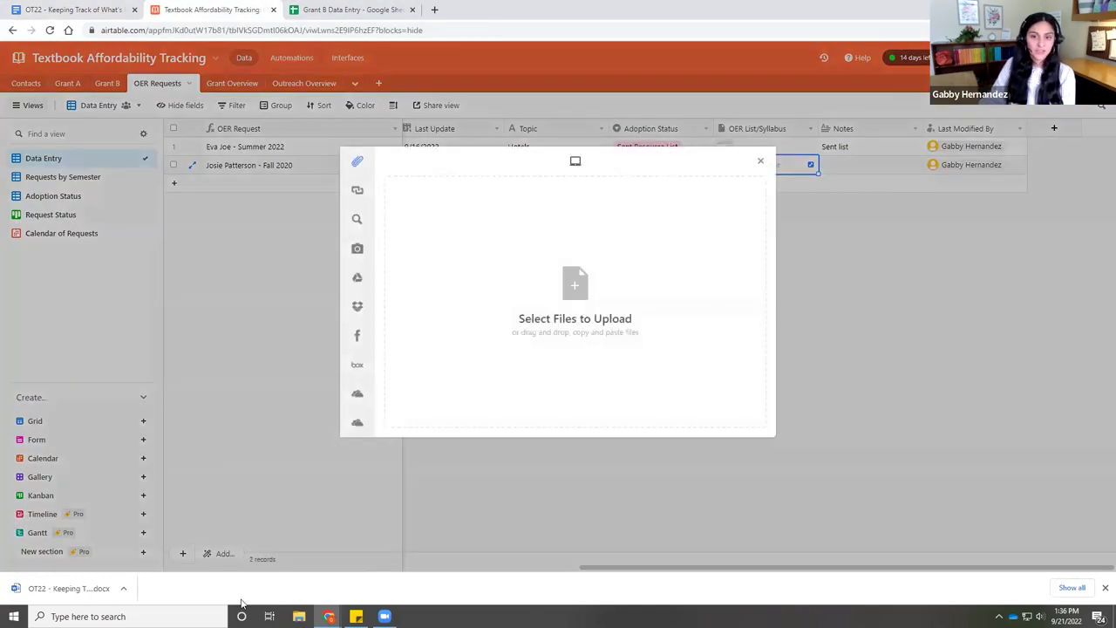
left_click_drag(69, 587, 516, 364)
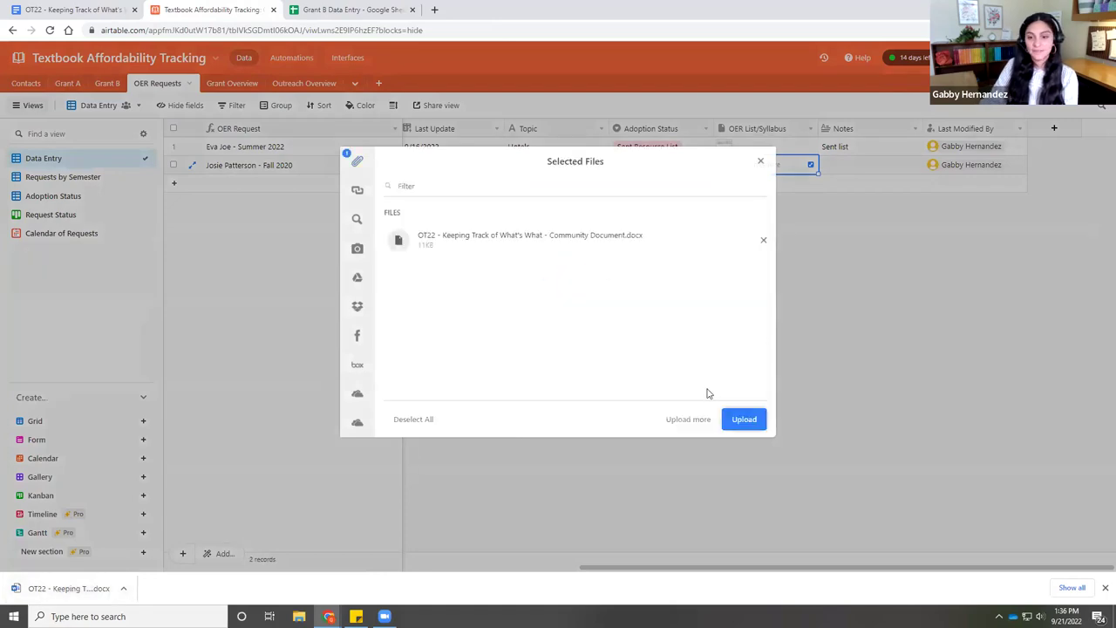
left_click(735, 415)
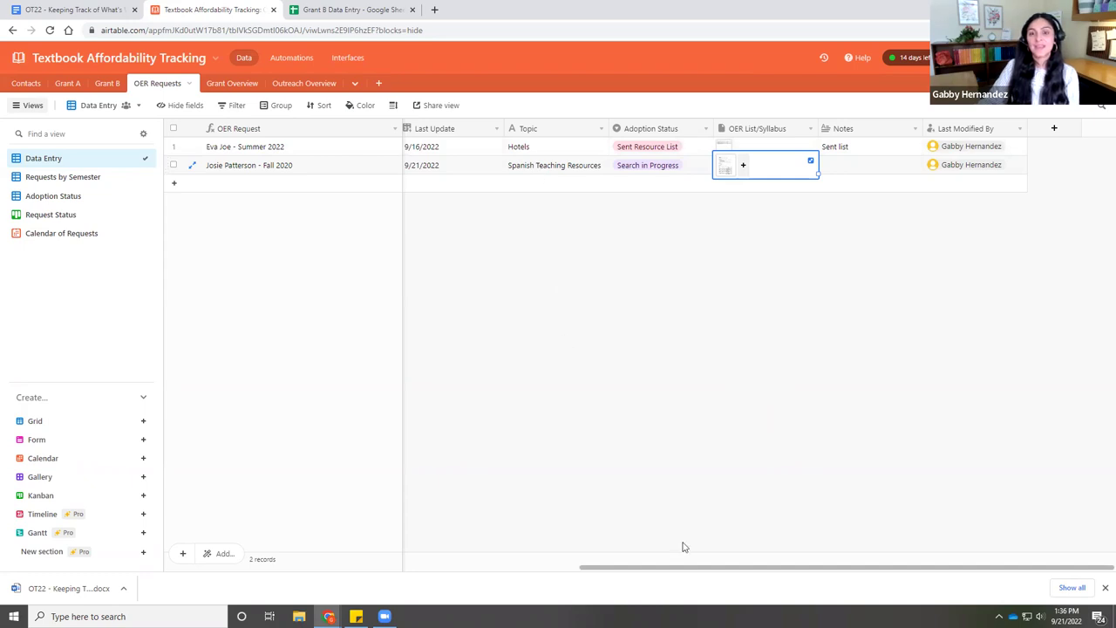
left_click_drag(689, 568, 451, 600)
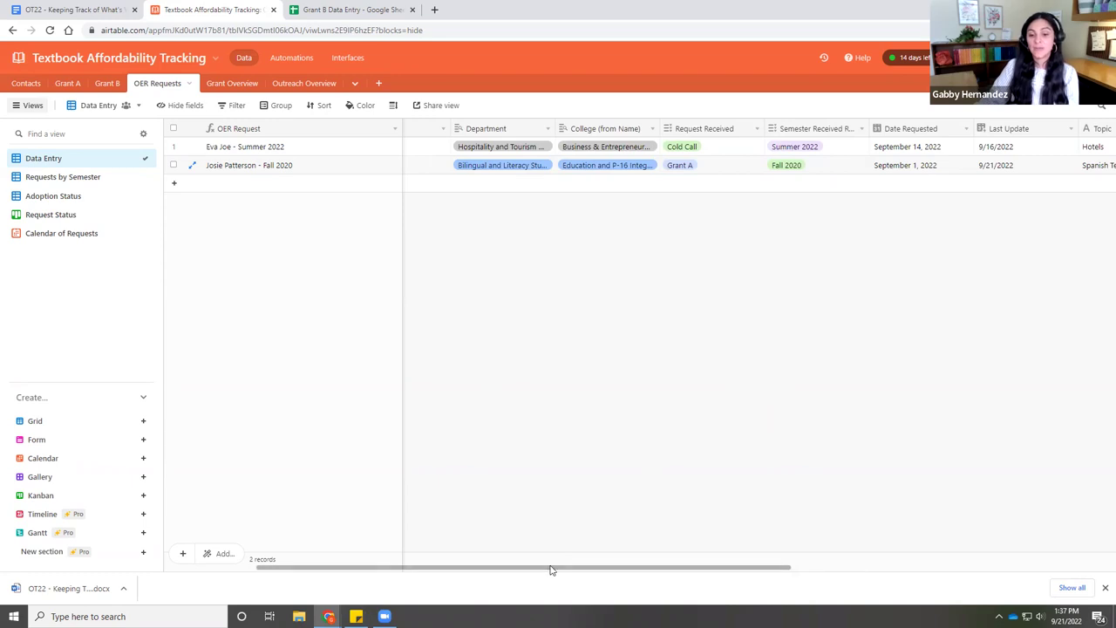
- Check the Adoption Status view: Fall 2020 in Search in Progress, Summer 2022 in Sent Resource List
left_click_drag(552, 569, 642, 568)
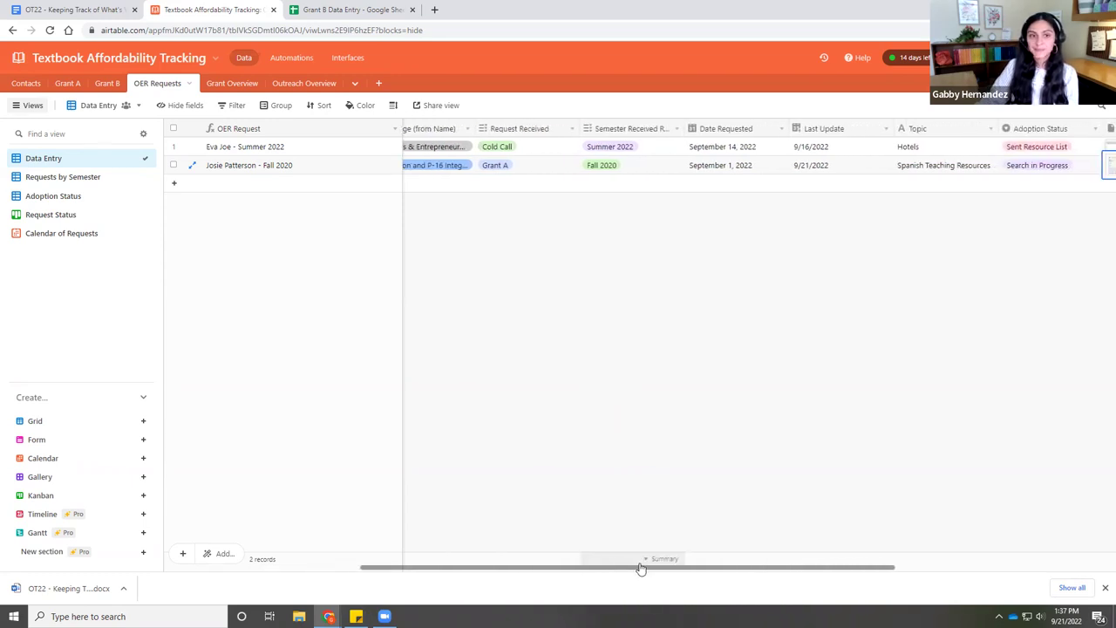
left_click(61, 198)
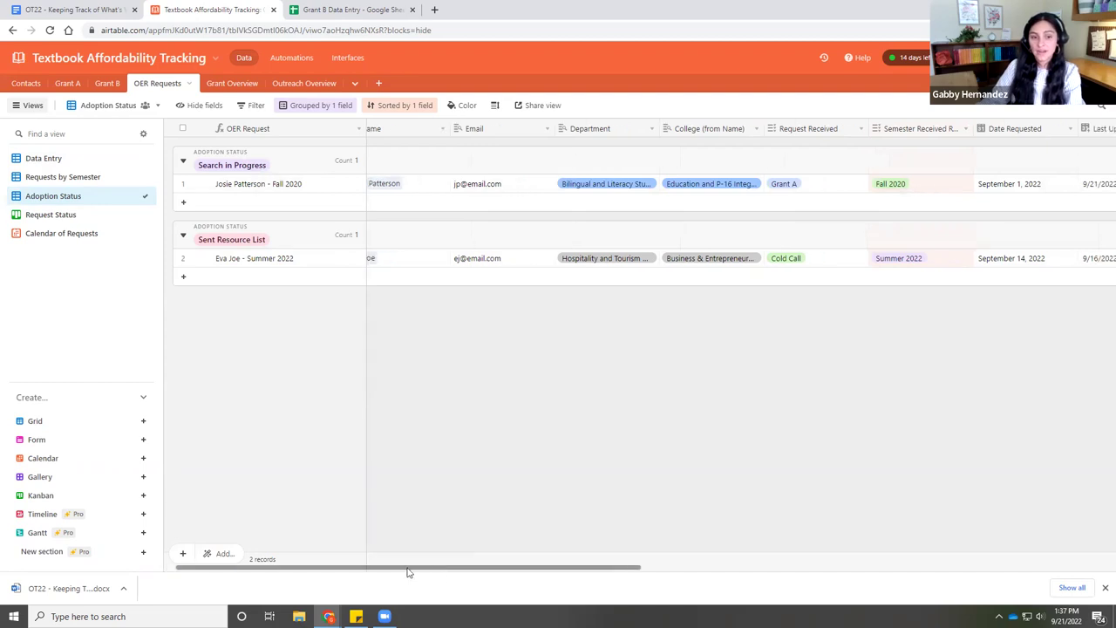
left_click(55, 158)
- Add a new OER request row linked to the Philosophy faculty contact, pulling in Philosophy and Liberal Arts
left_click(205, 184)
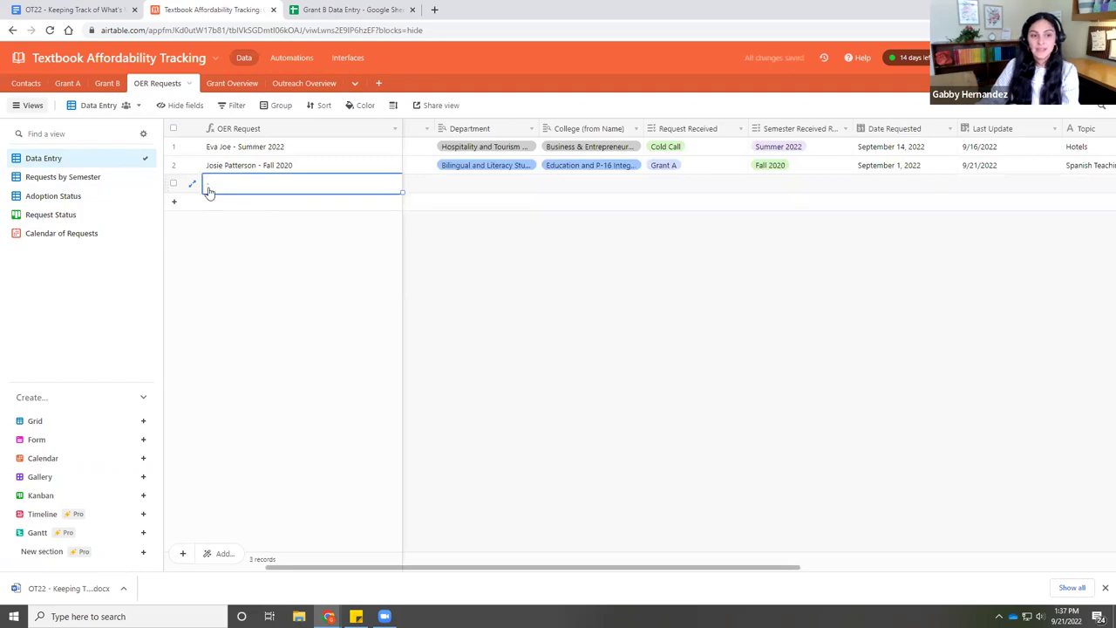
left_click(411, 191)
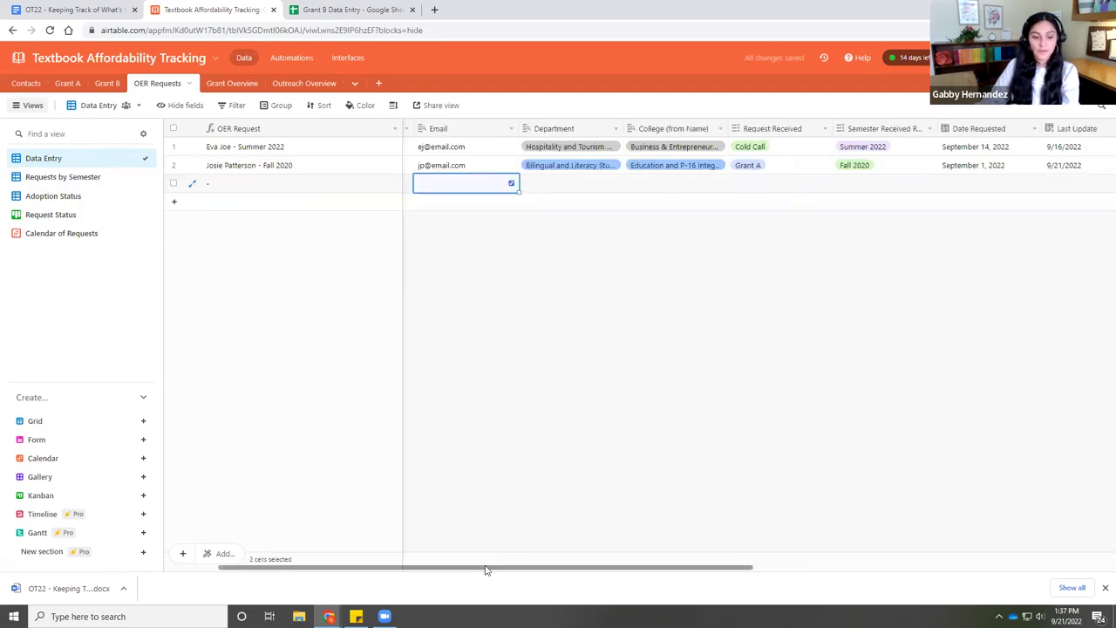
scroll(485, 571, "left", 2)
left_click(454, 191)
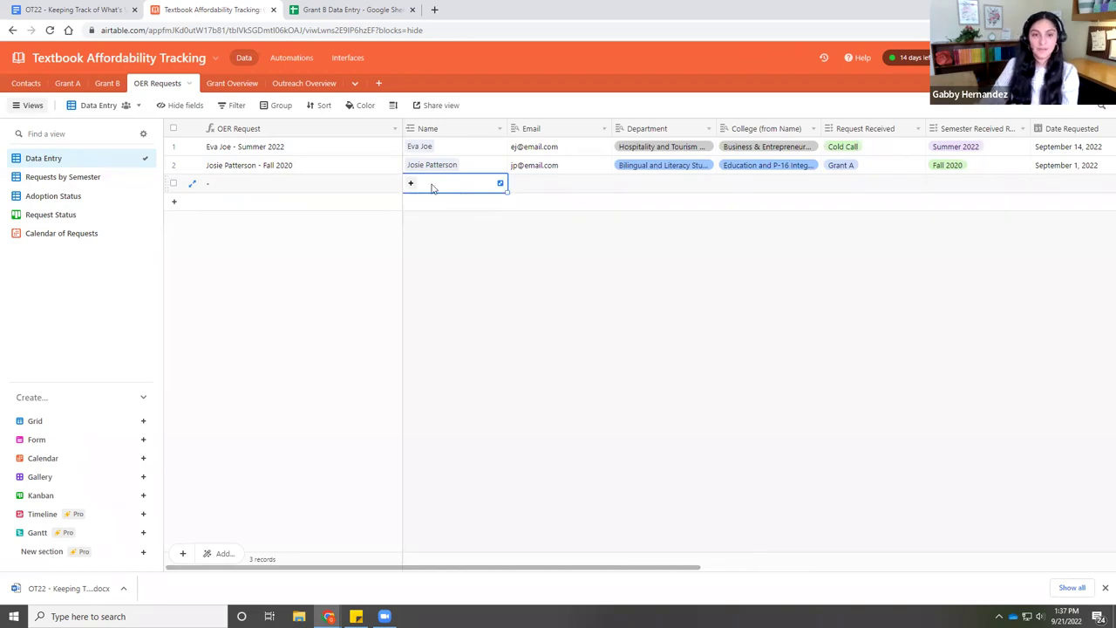
left_click(410, 183)
scroll(348, 183, "down", 2)
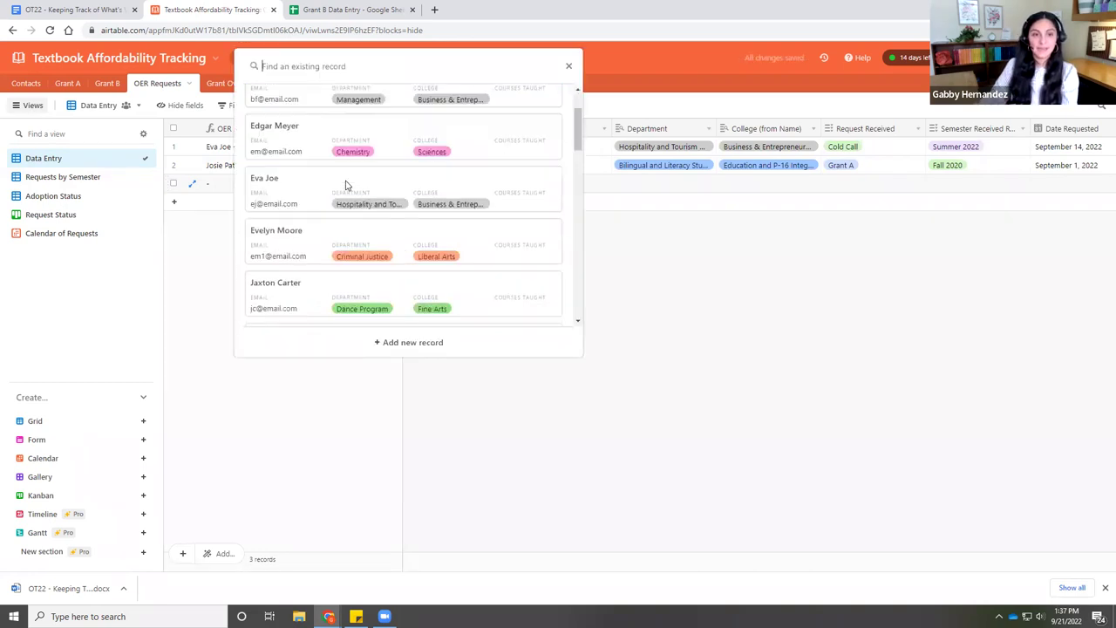
scroll(340, 201, "down", 3)
scroll(305, 305, "down", 1)
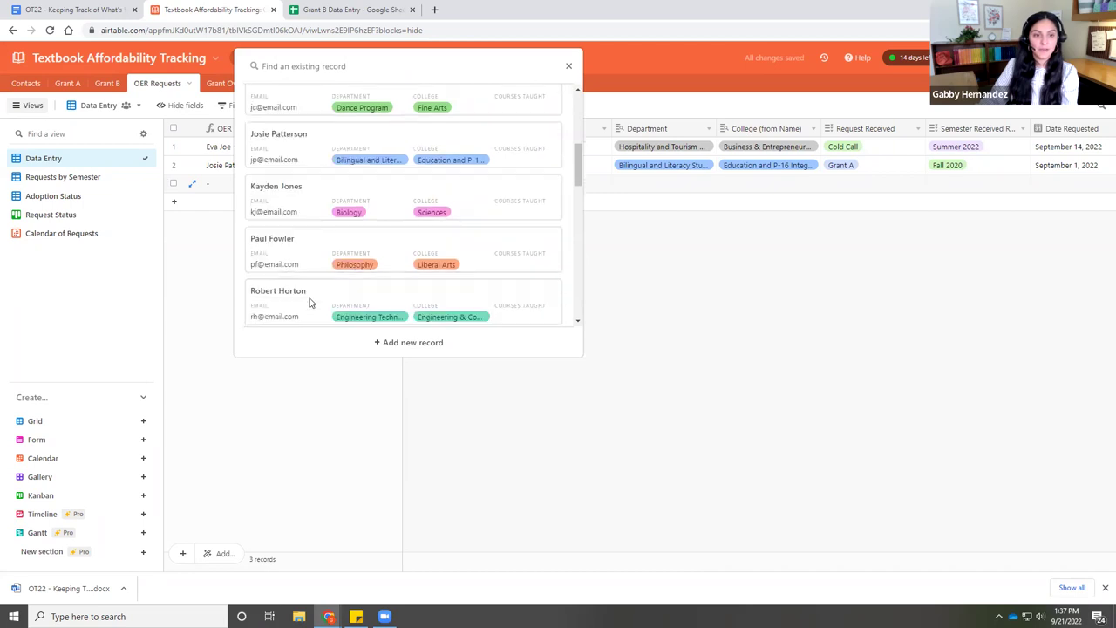
left_click(314, 254)
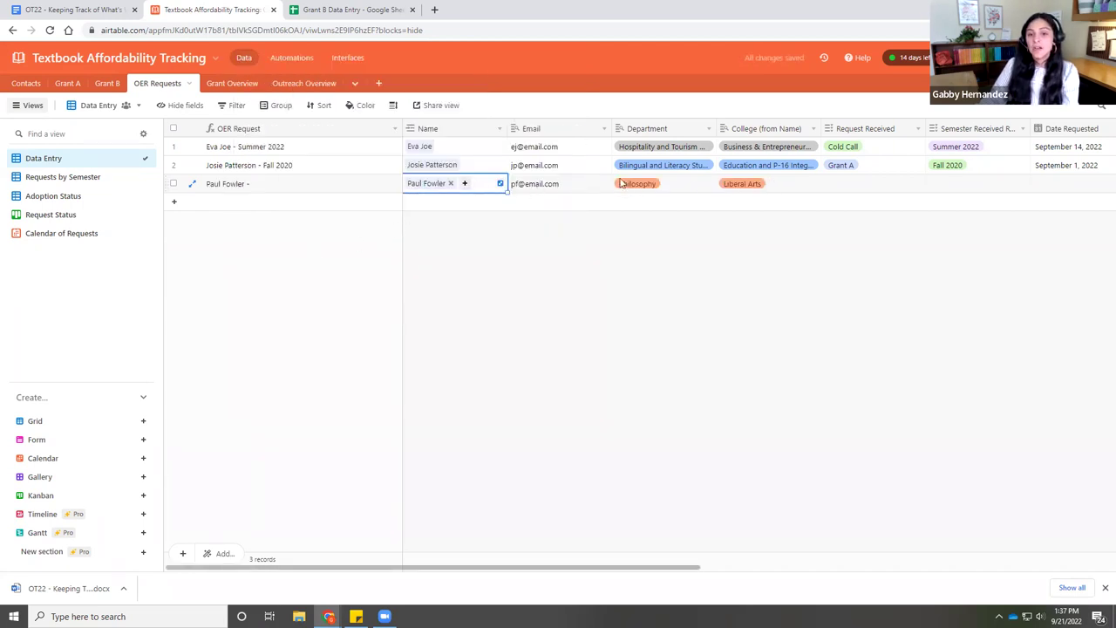
left_click_drag(643, 568, 786, 567)
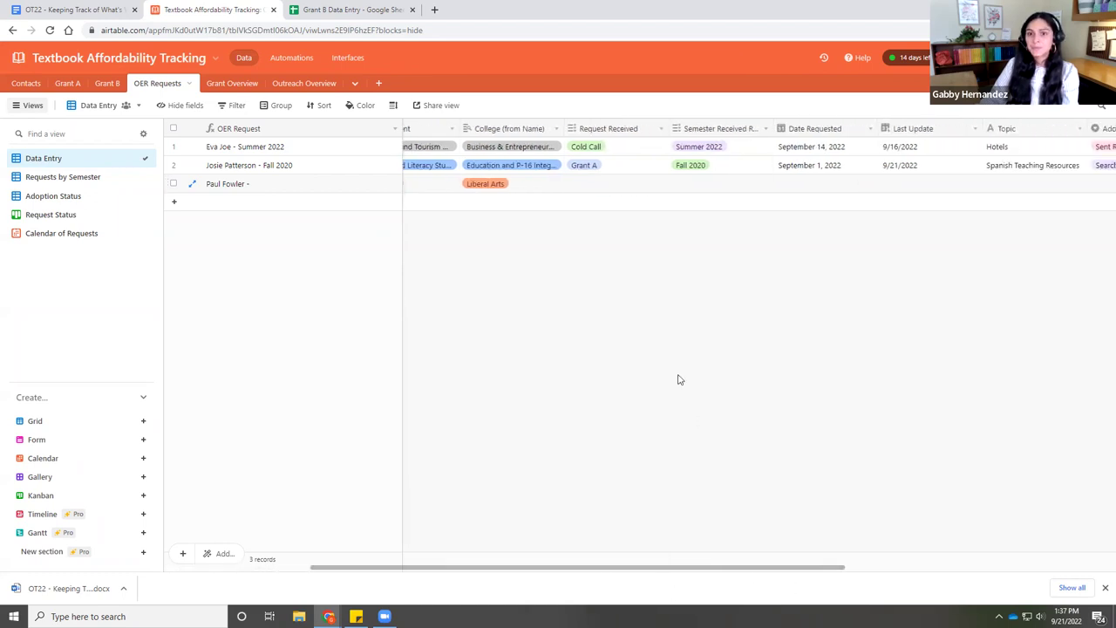
- Set the new request's Request Received field to Faculty Reference
left_click(604, 187)
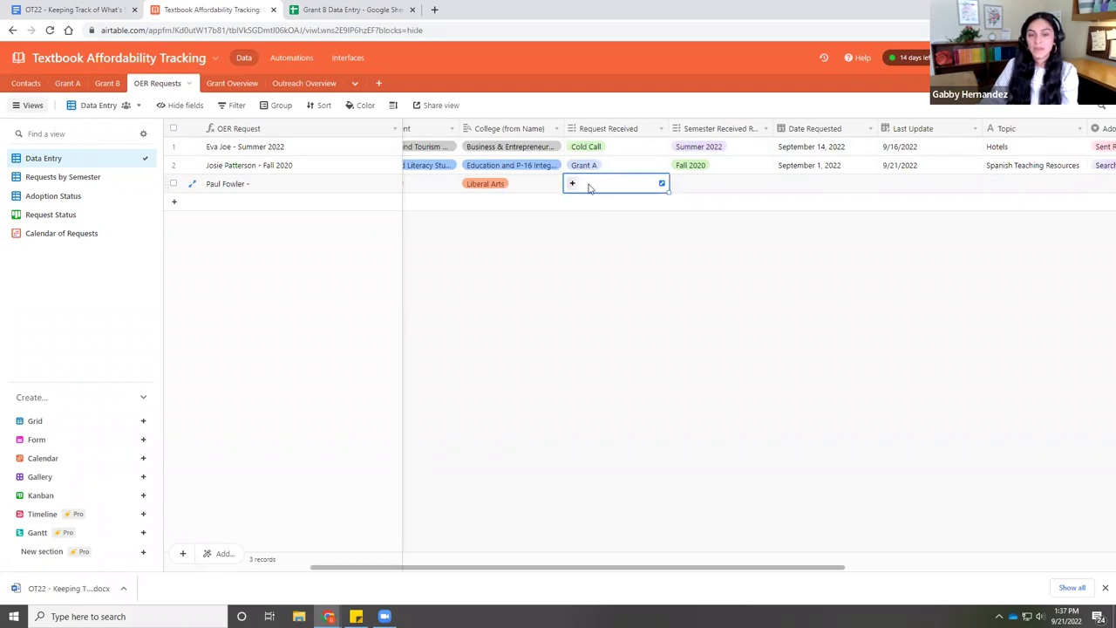
left_click(573, 184)
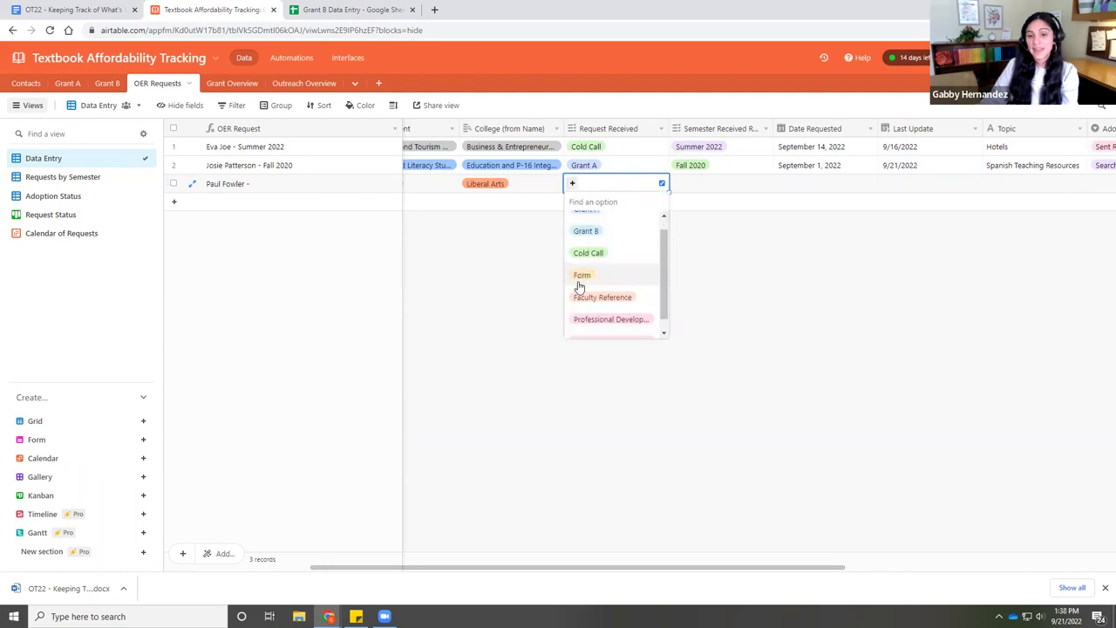
scroll(583, 292, "down", 1)
scroll(590, 306, "up", 1)
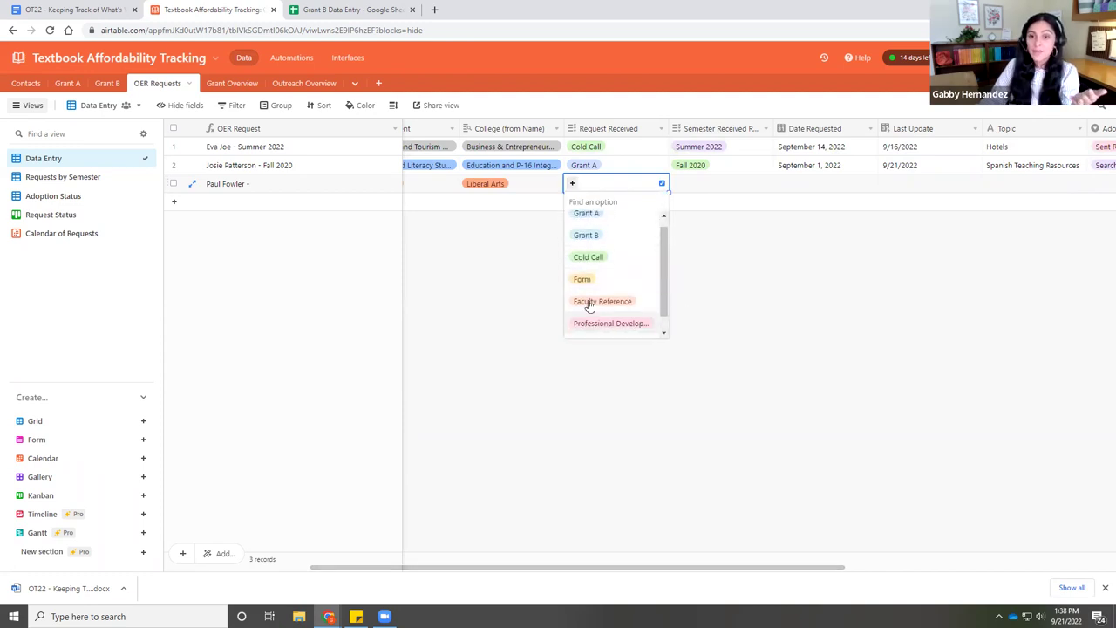
scroll(598, 316, "down", 1)
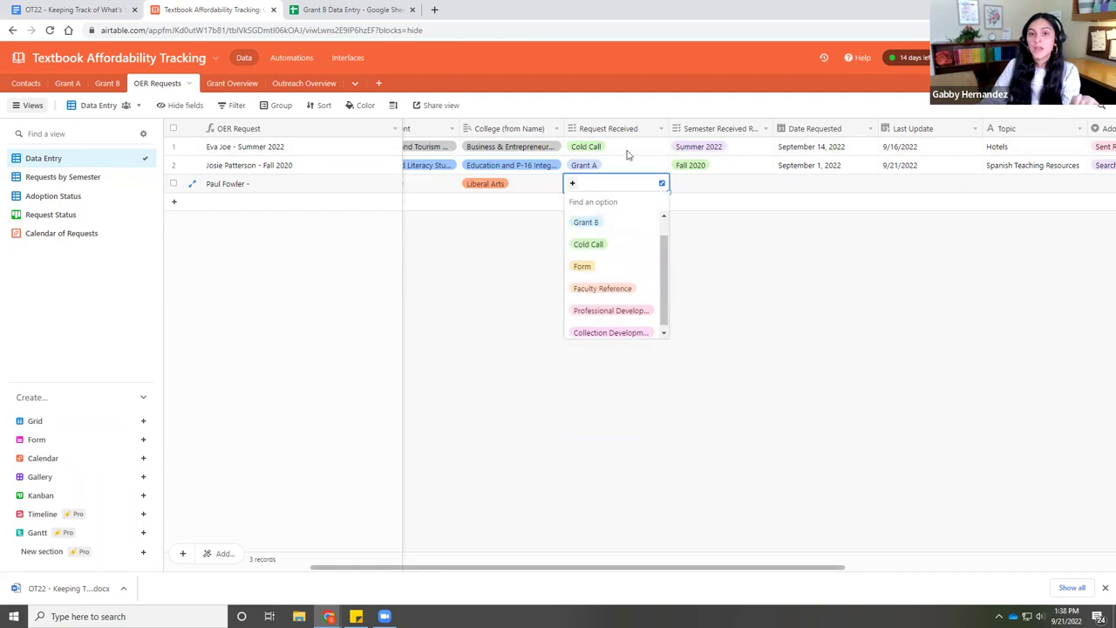
left_click(683, 185)
left_click(678, 185)
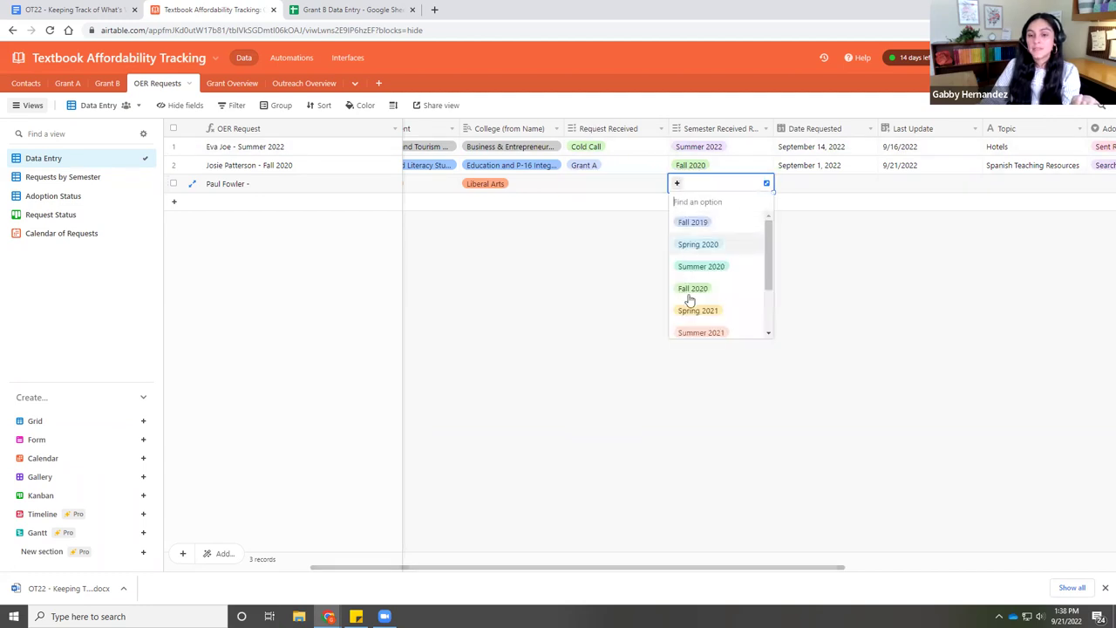
left_click(807, 237)
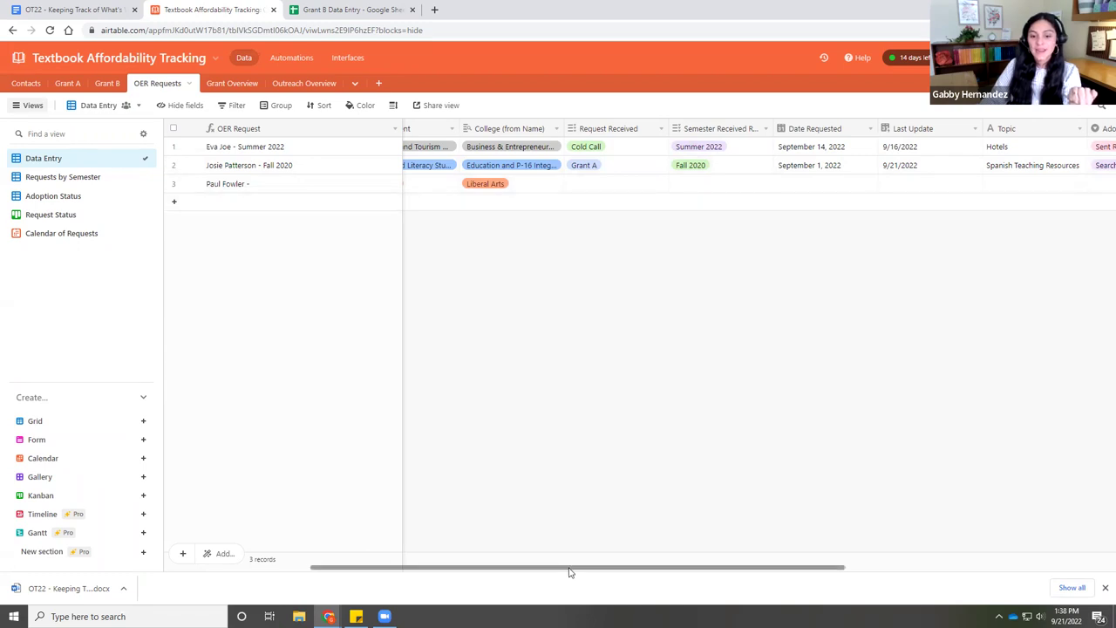
scroll(570, 573, "right", 1)
left_click(576, 185)
left_click(566, 186)
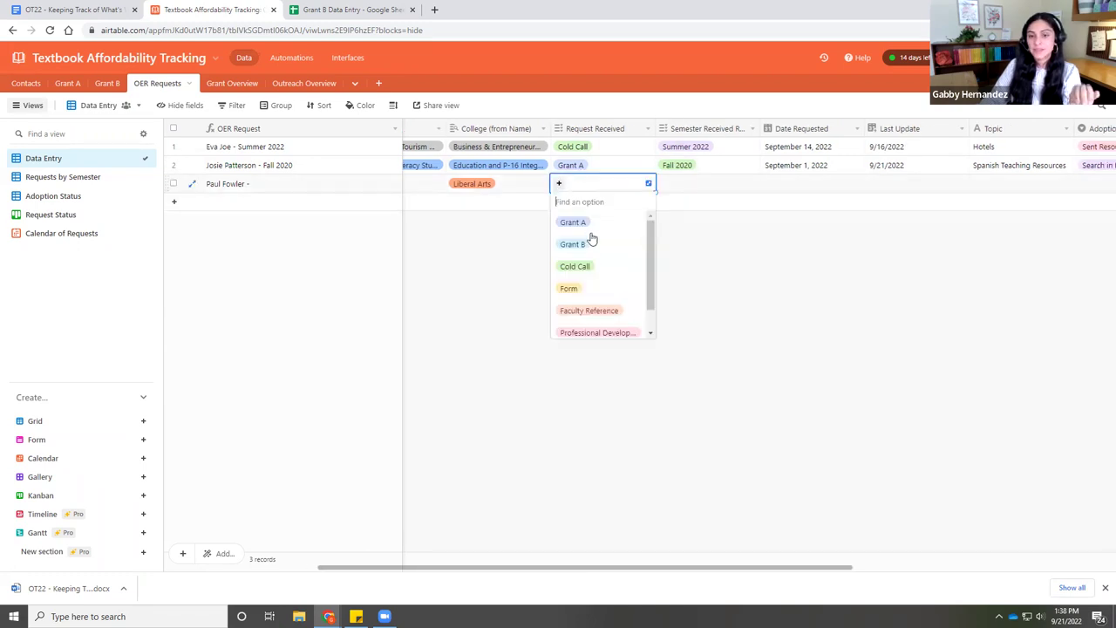
left_click(596, 311)
- Set Semester Received to Spring 2021 and Date Requested to September 8, 2022
left_click(695, 184)
left_click(663, 184)
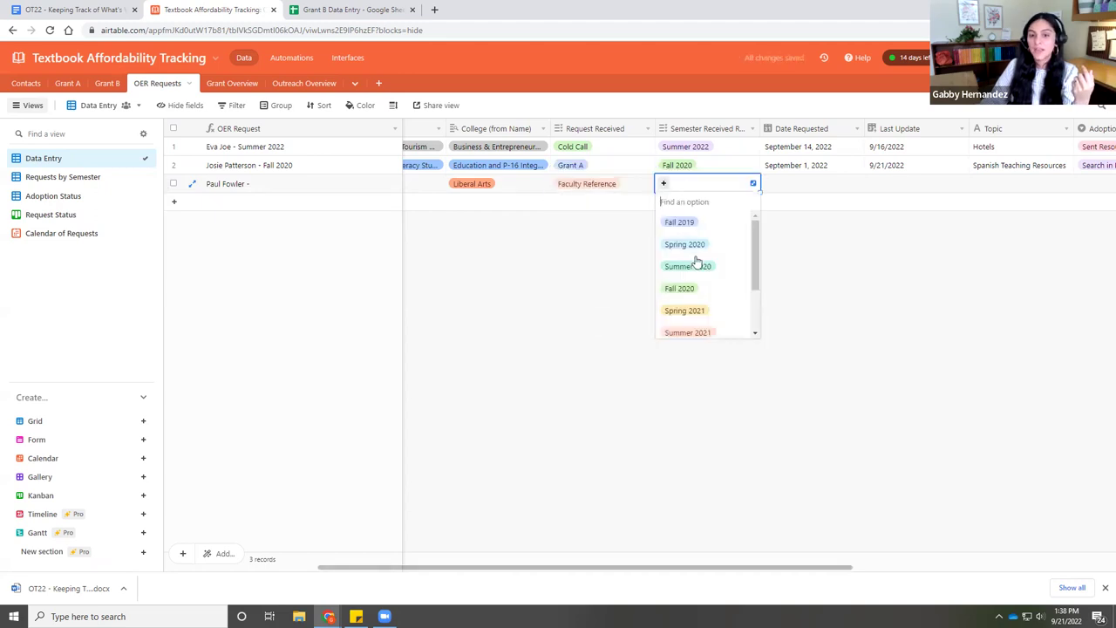
left_click(697, 312)
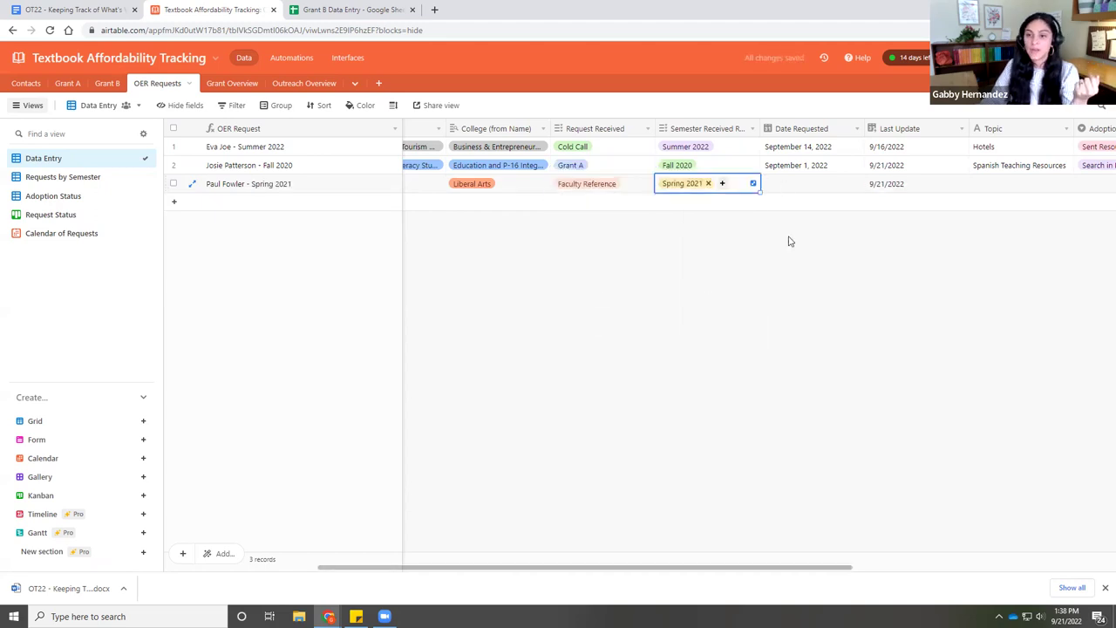
left_click_drag(730, 575, 802, 571)
left_click(673, 188)
left_click(673, 186)
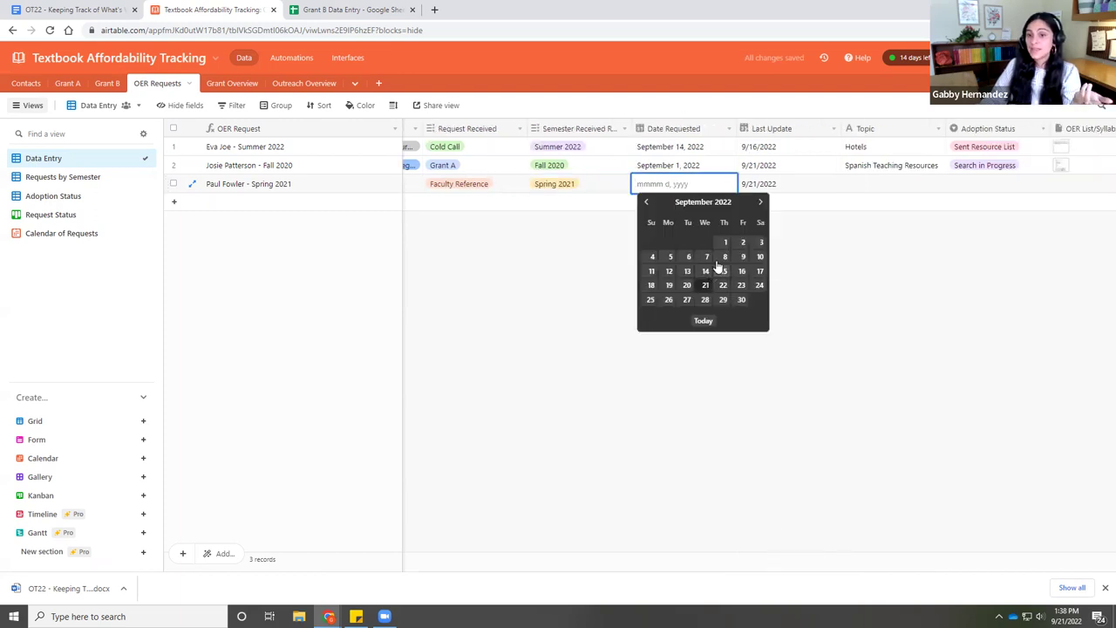
left_click(722, 267)
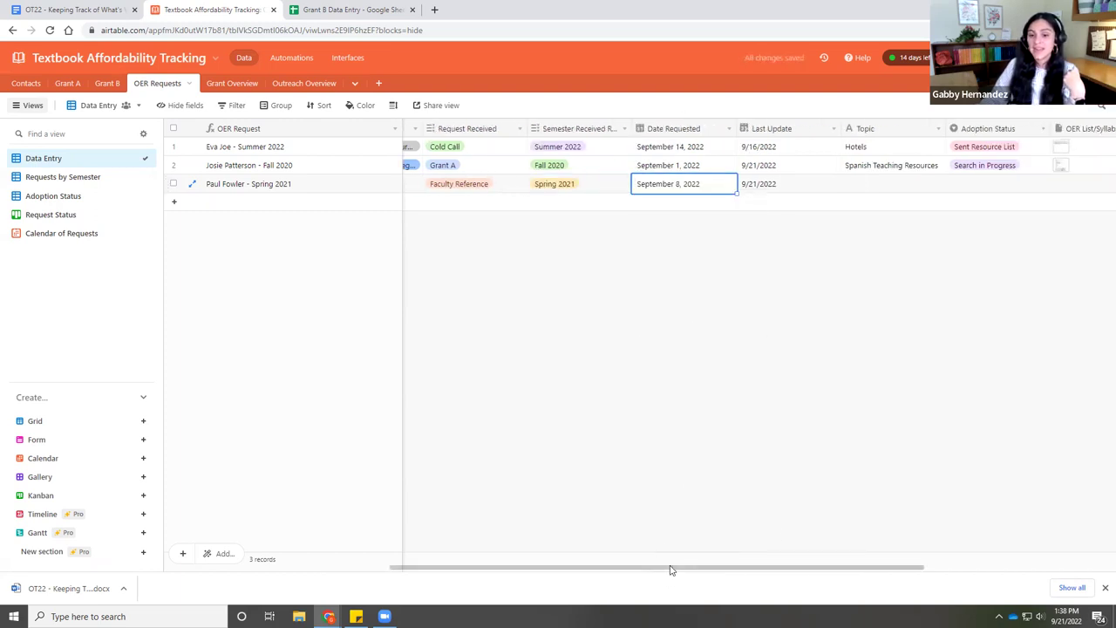
left_click_drag(672, 570, 882, 540)
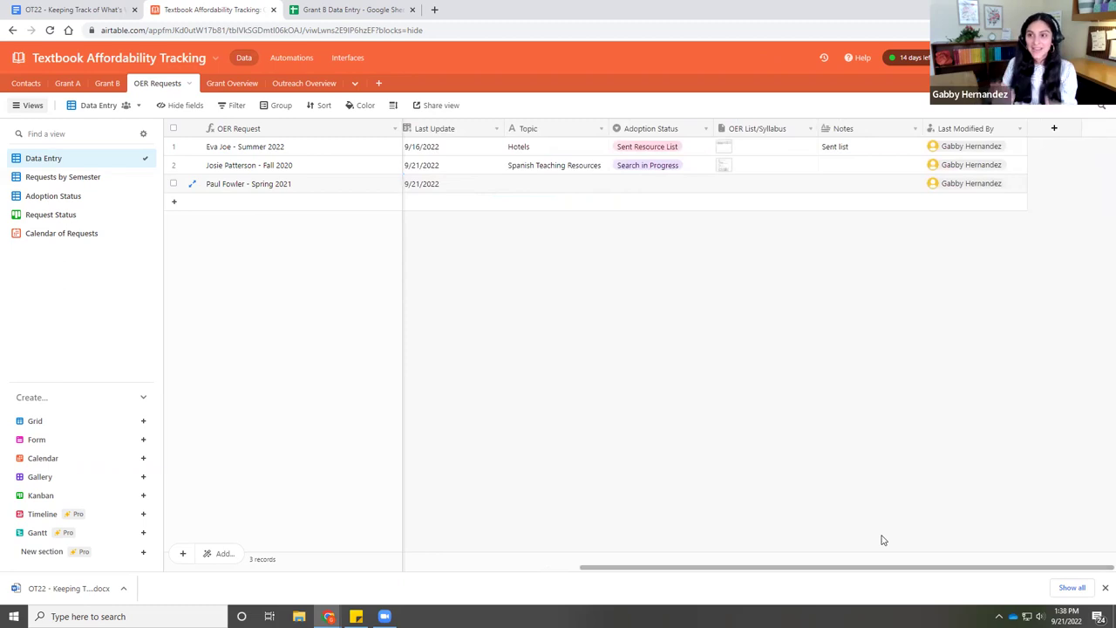
- View the requests on the Calendar of Requests, then open the Grant Overview table
left_click_drag(874, 568, 461, 568)
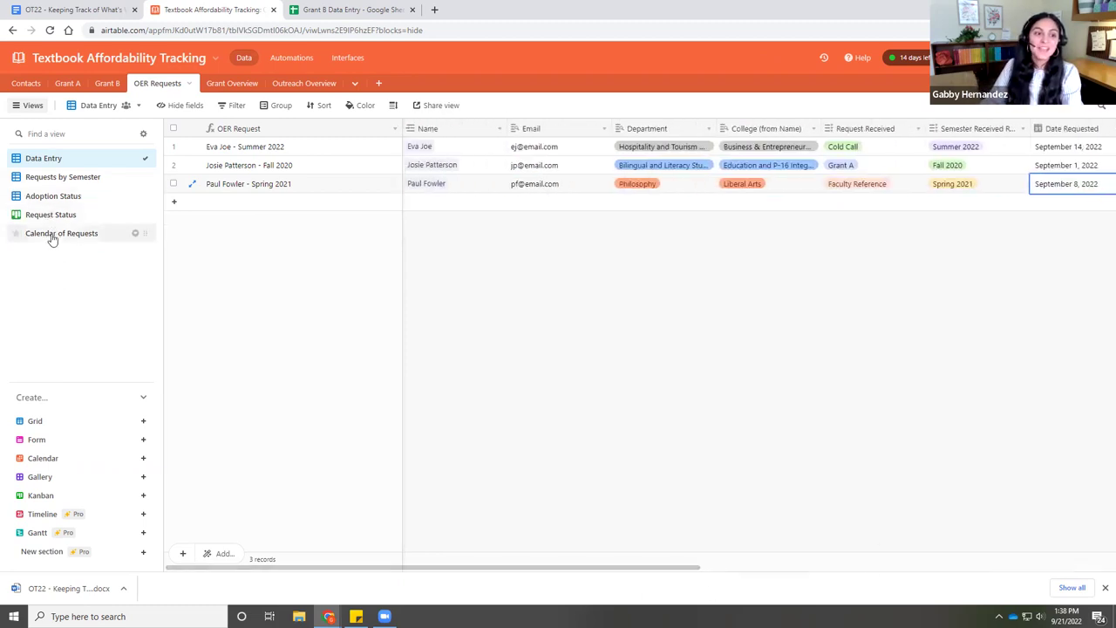
left_click(52, 234)
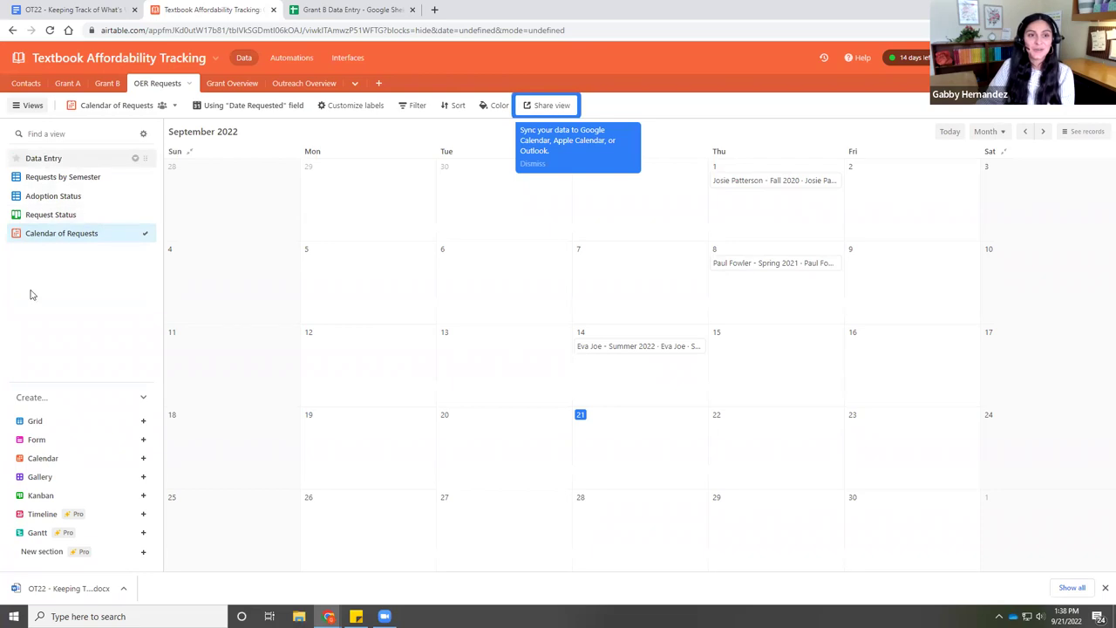
left_click(225, 85)
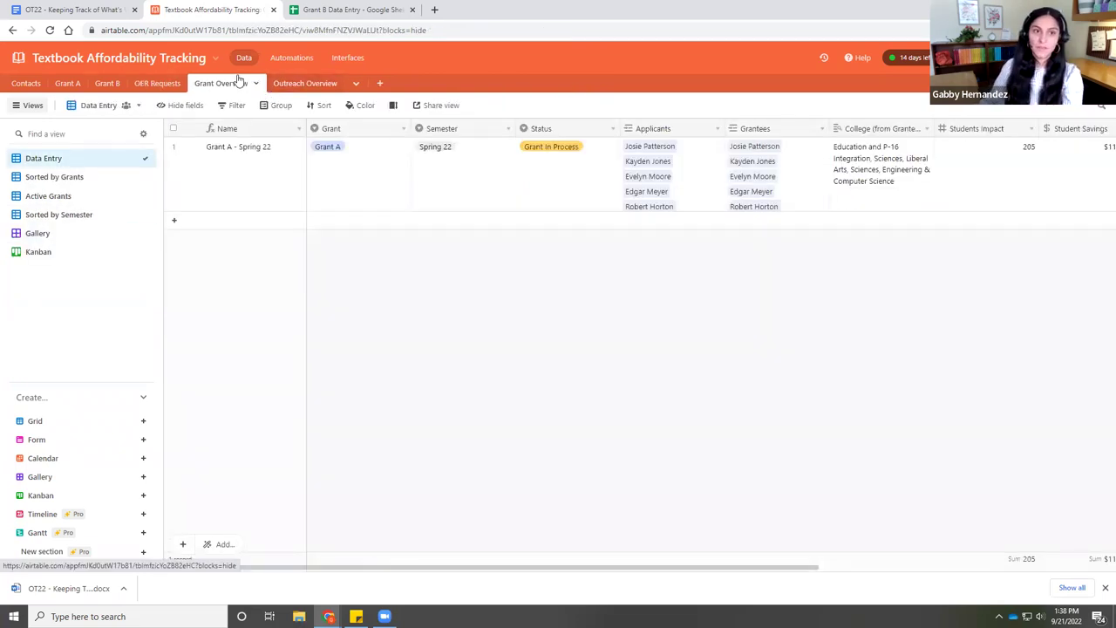
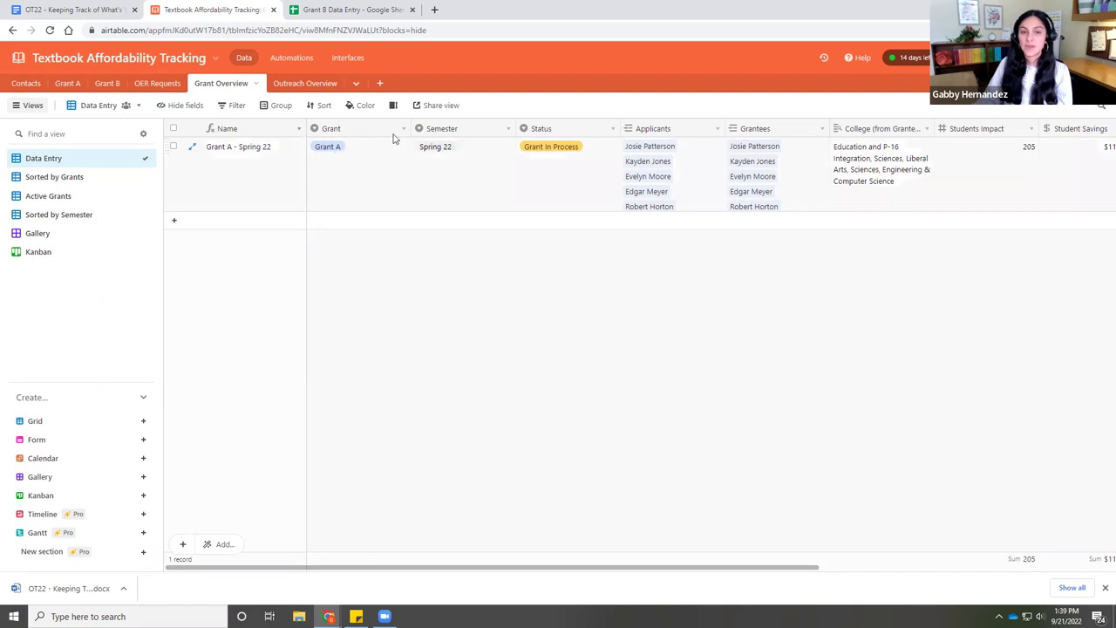
- Set the Grant A - Spring 22 record's Status to Grant Complete
left_click_drag(563, 568, 626, 567)
left_click(448, 149)
left_click(450, 150)
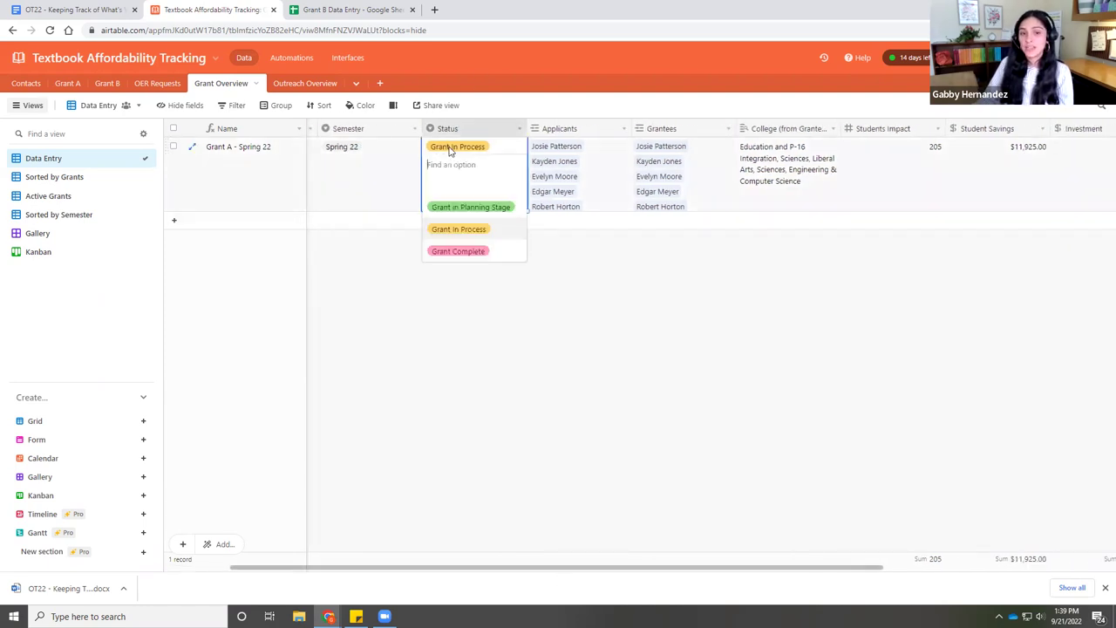
left_click(471, 251)
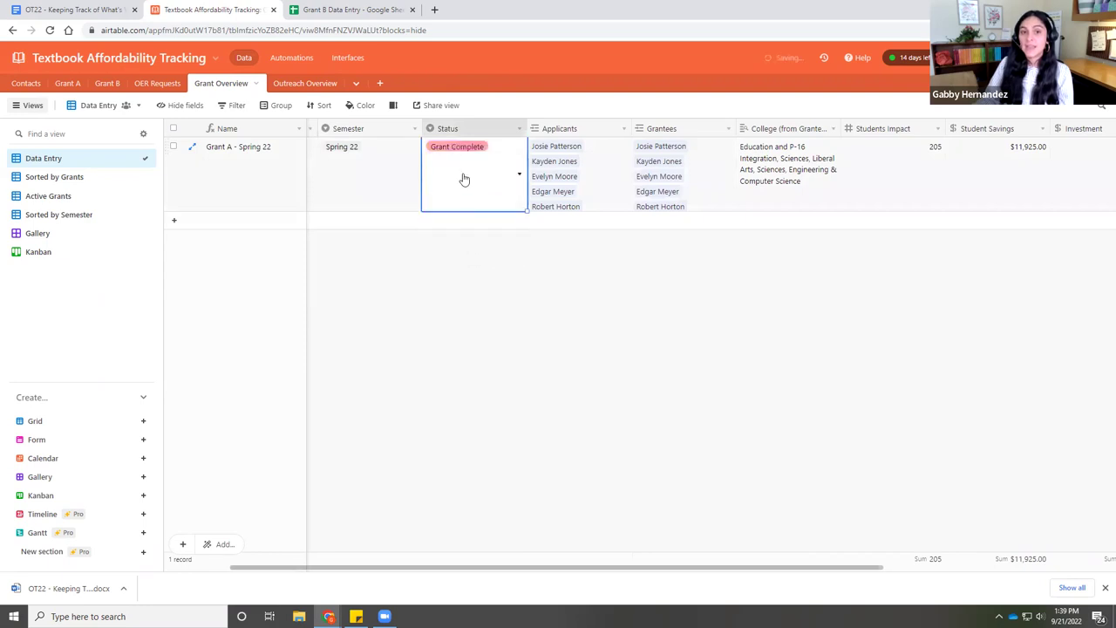
- Link an existing contact as an applicant on the Grant A - Spring 22 record
left_click(595, 153)
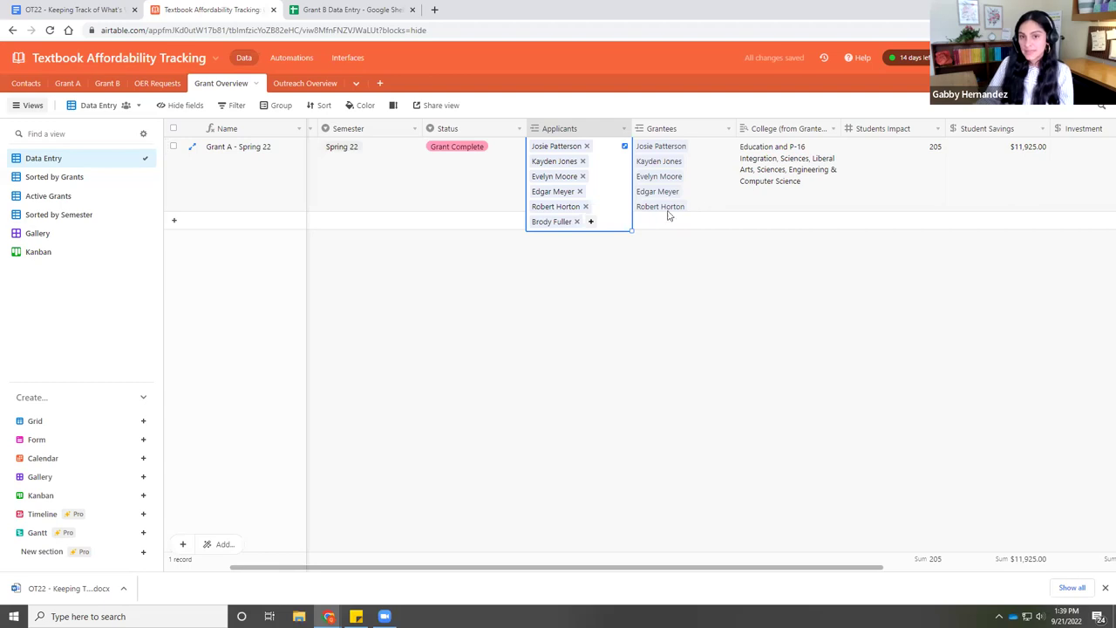
left_click(591, 221)
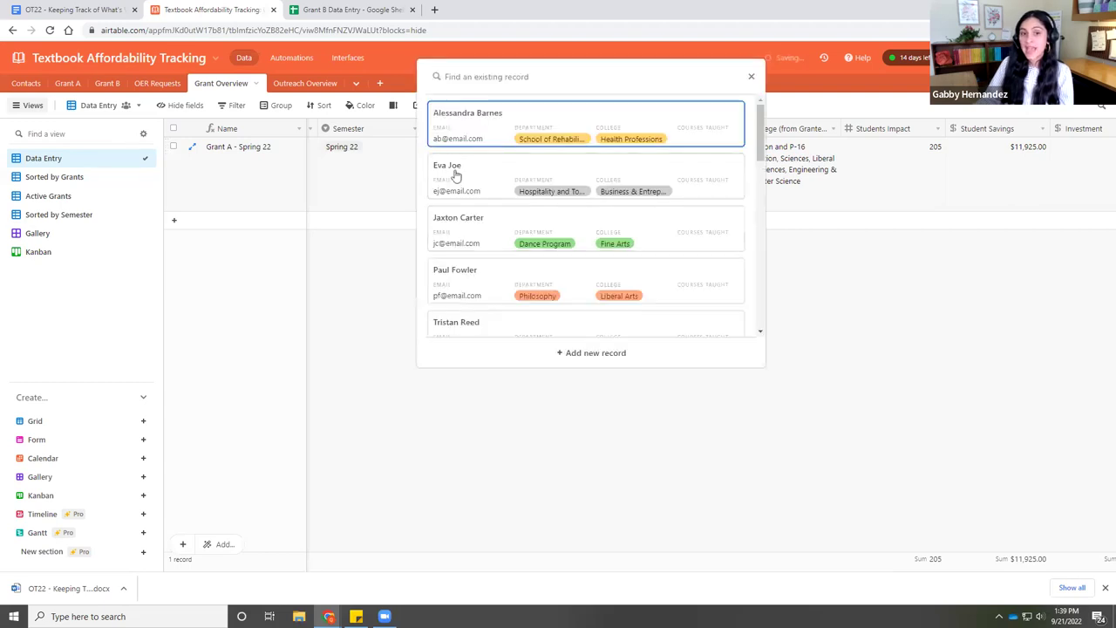
scroll(477, 266, "down", 2)
left_click(486, 209)
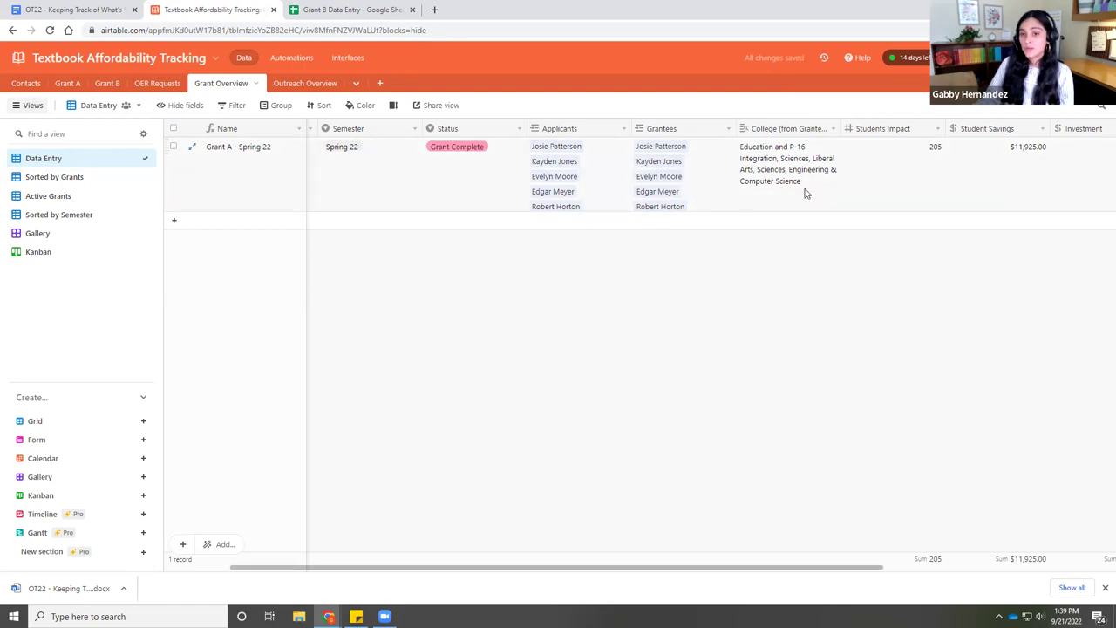
left_click_drag(779, 566, 981, 564)
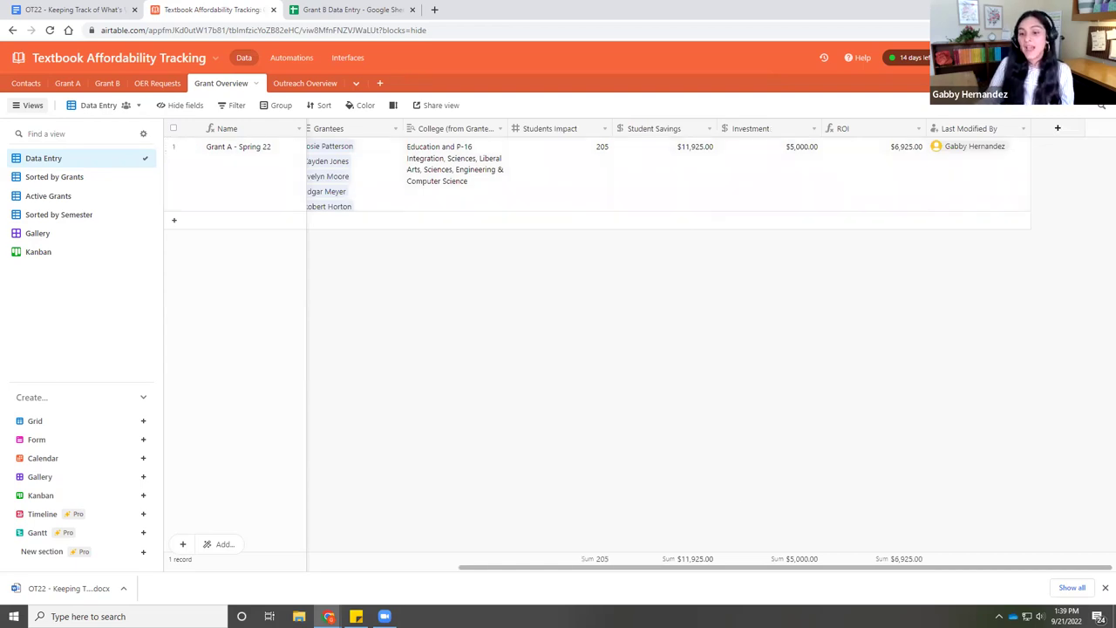
scroll(740, 573, "right", 1)
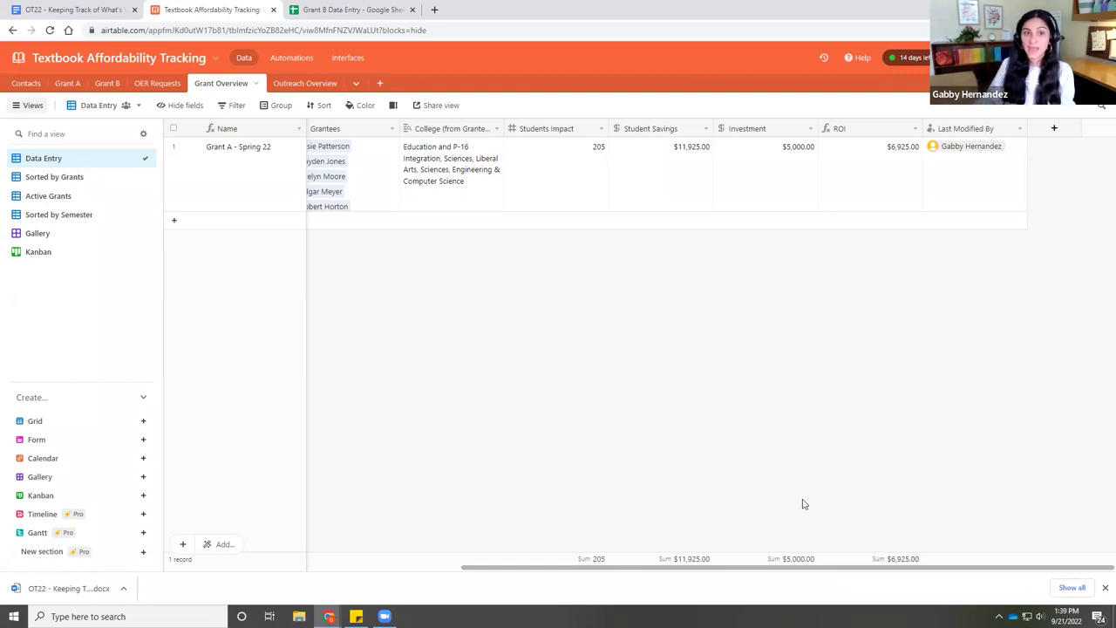
- Switch to Outreach Overview and inspect the first record's Chat and Feedback attachment fields
left_click(303, 85)
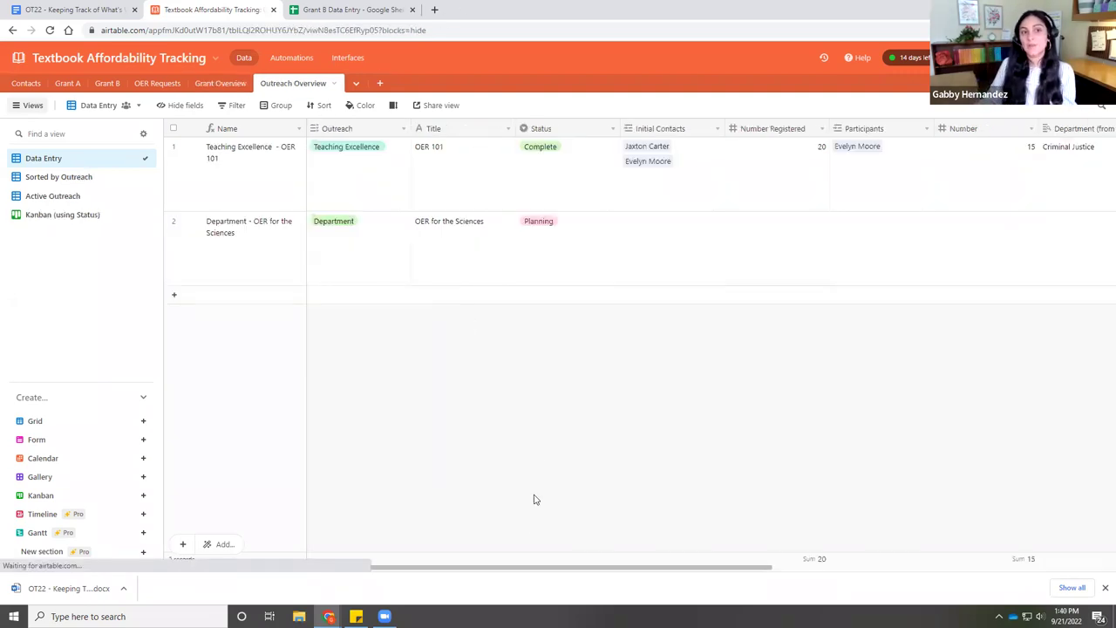
left_click_drag(520, 572, 612, 573)
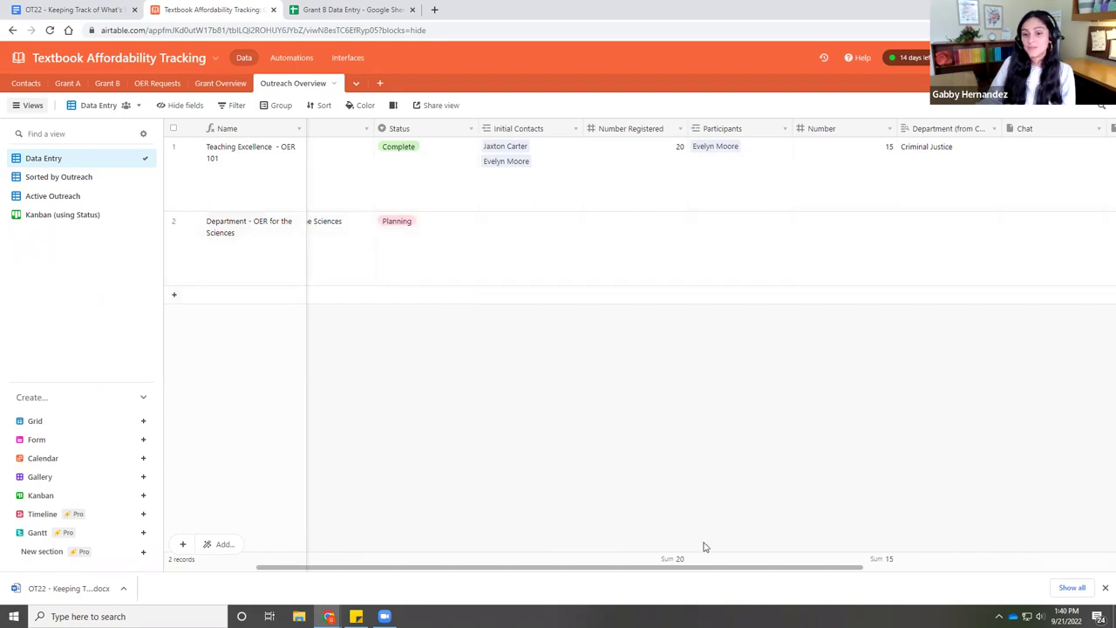
left_click_drag(707, 573, 926, 575)
left_click(676, 178)
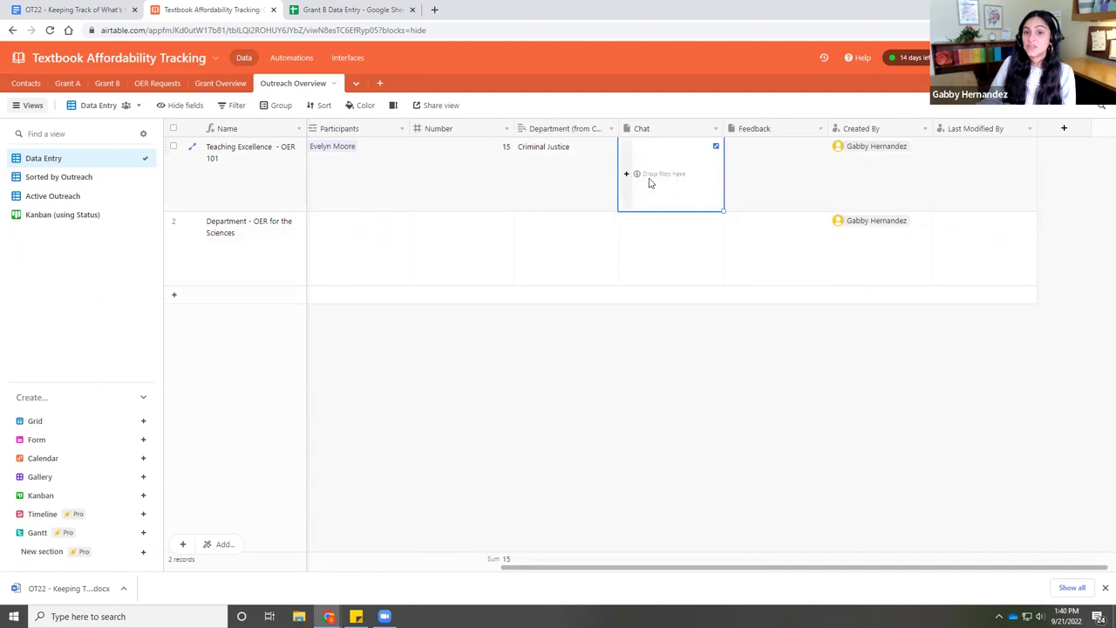
left_click(752, 171)
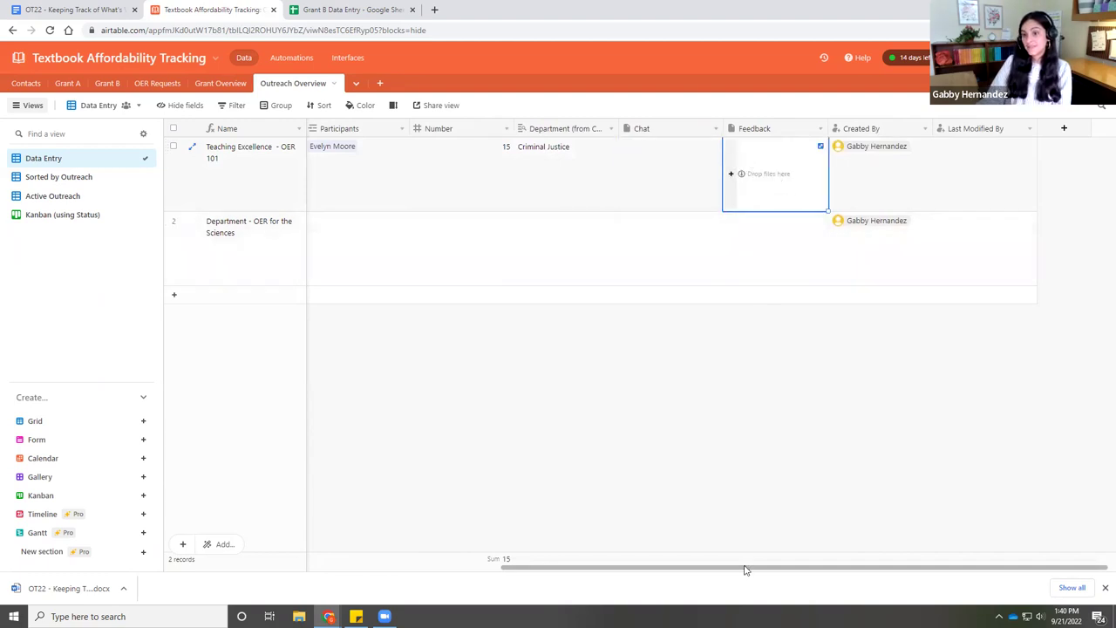
left_click_drag(773, 575, 384, 585)
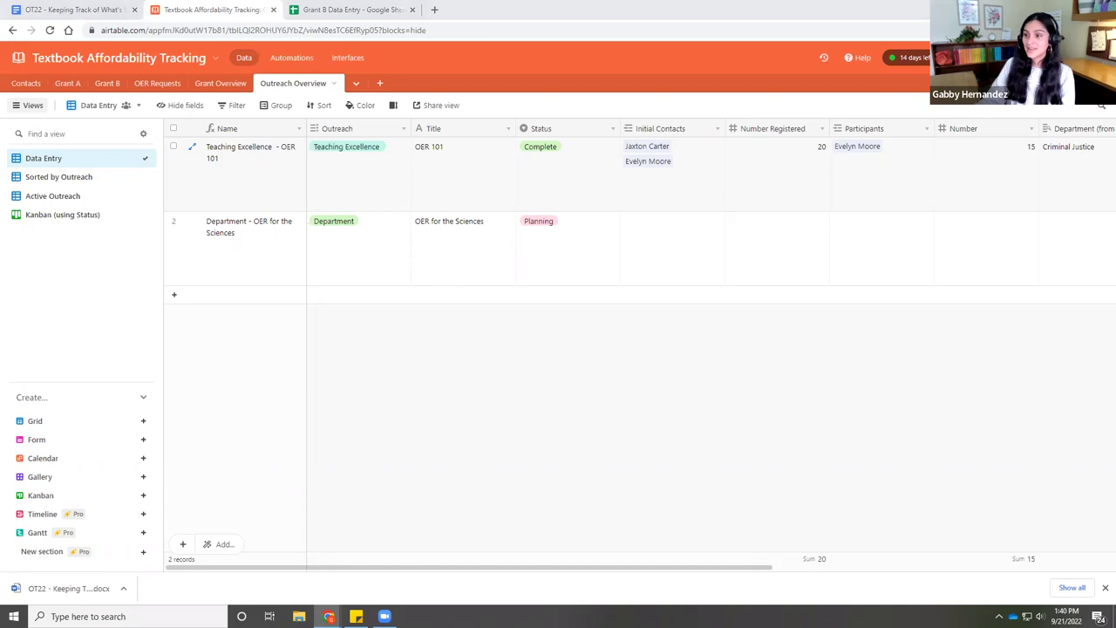
key("alt+Tab")
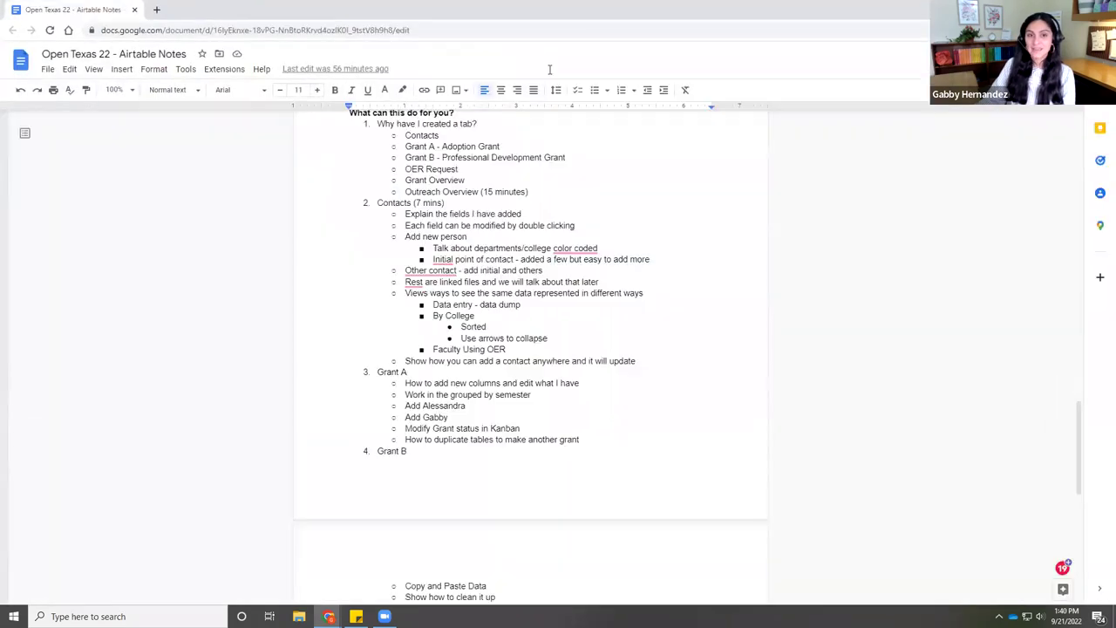
key("alt+Tab")
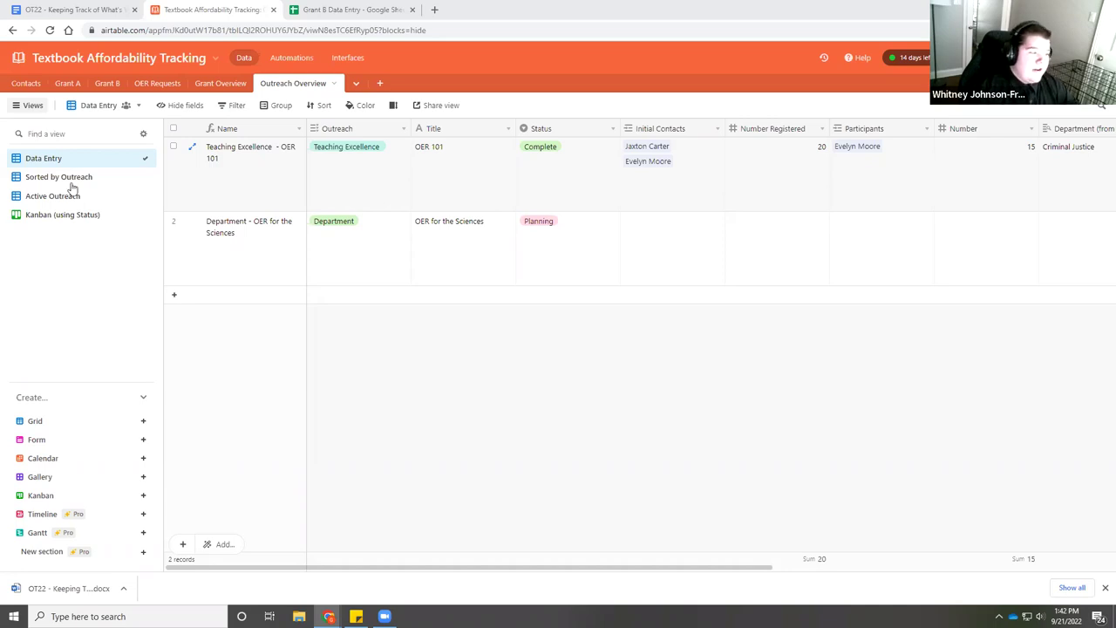
- Browse the Grant B, Grant A, Contacts, OER Requests and Grant Overview tables
left_click(108, 83)
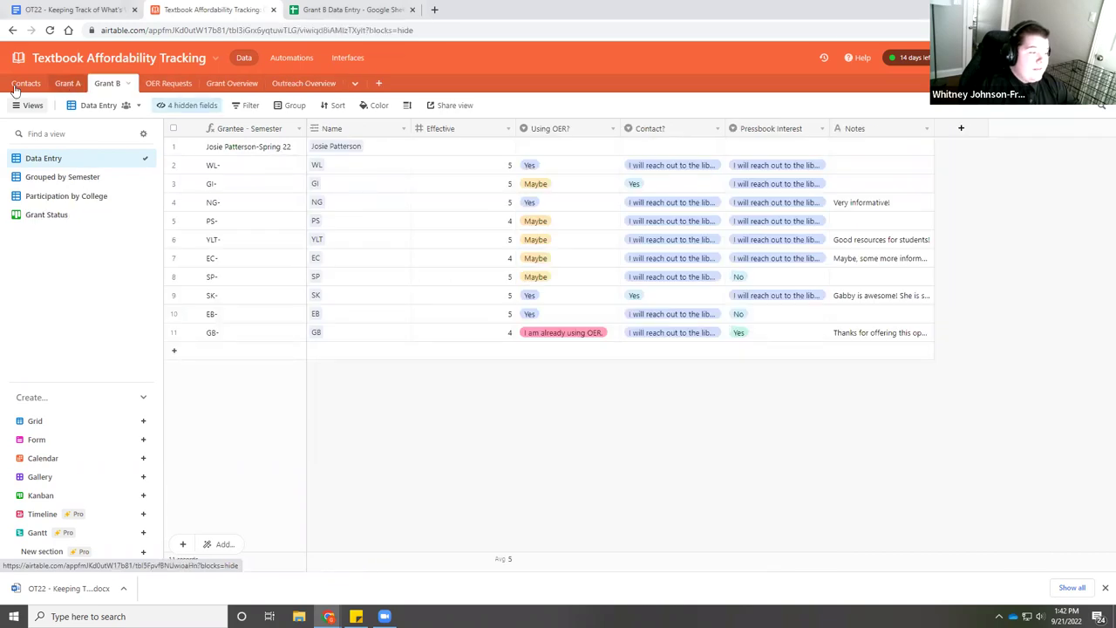
left_click(67, 83)
left_click(26, 83)
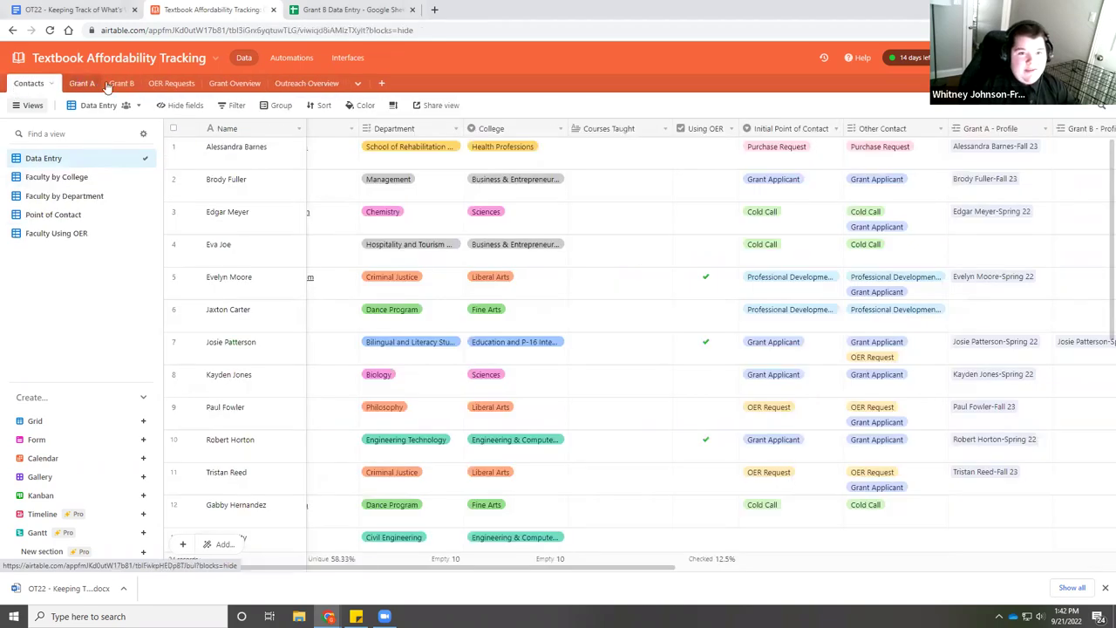
left_click(104, 82)
left_click(112, 83)
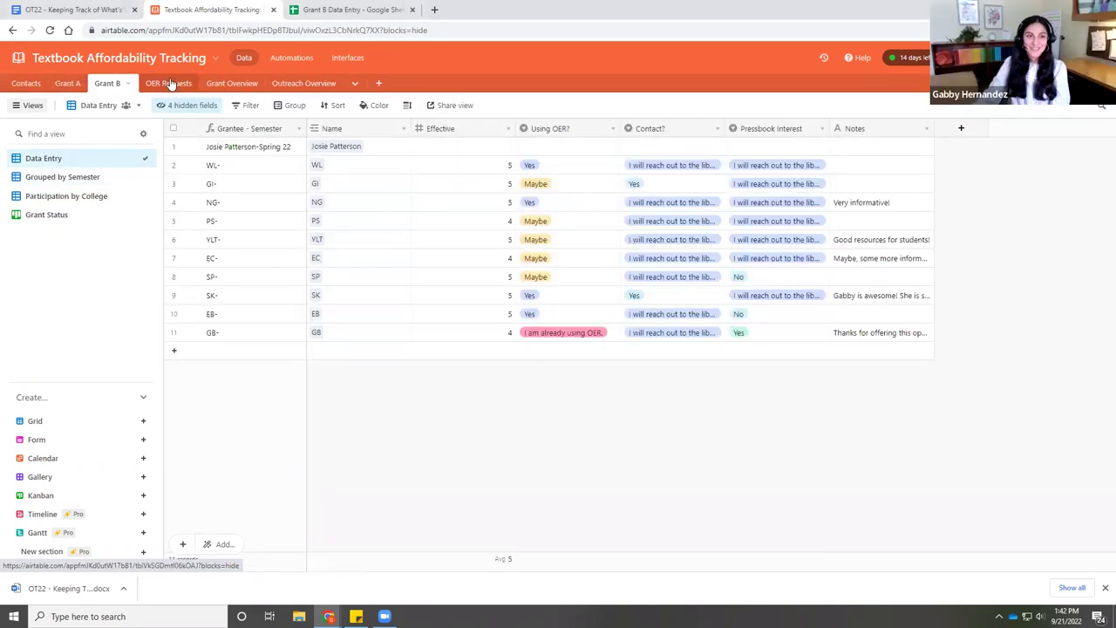
left_click(171, 83)
left_click(216, 82)
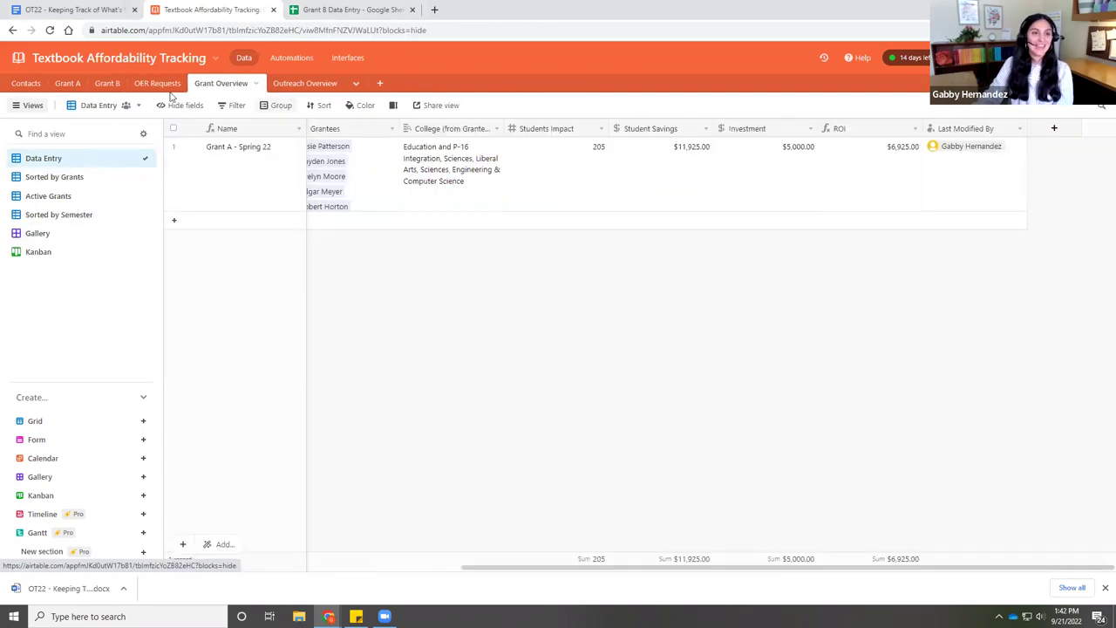
- Open the OER Requests table in its Data Entry grid view
left_click(161, 87)
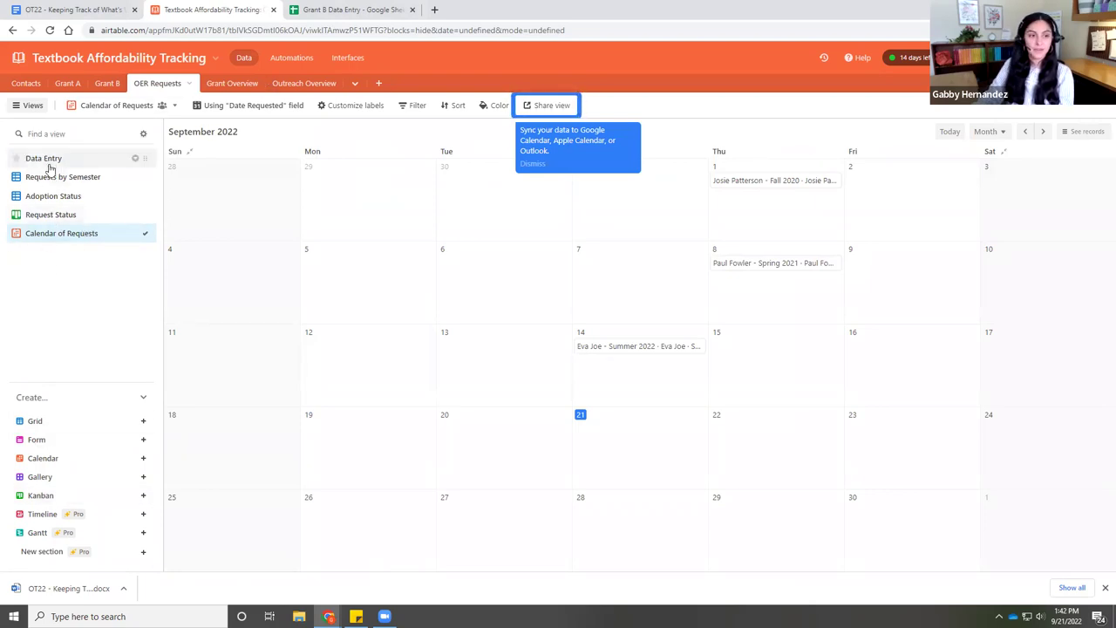
left_click(48, 159)
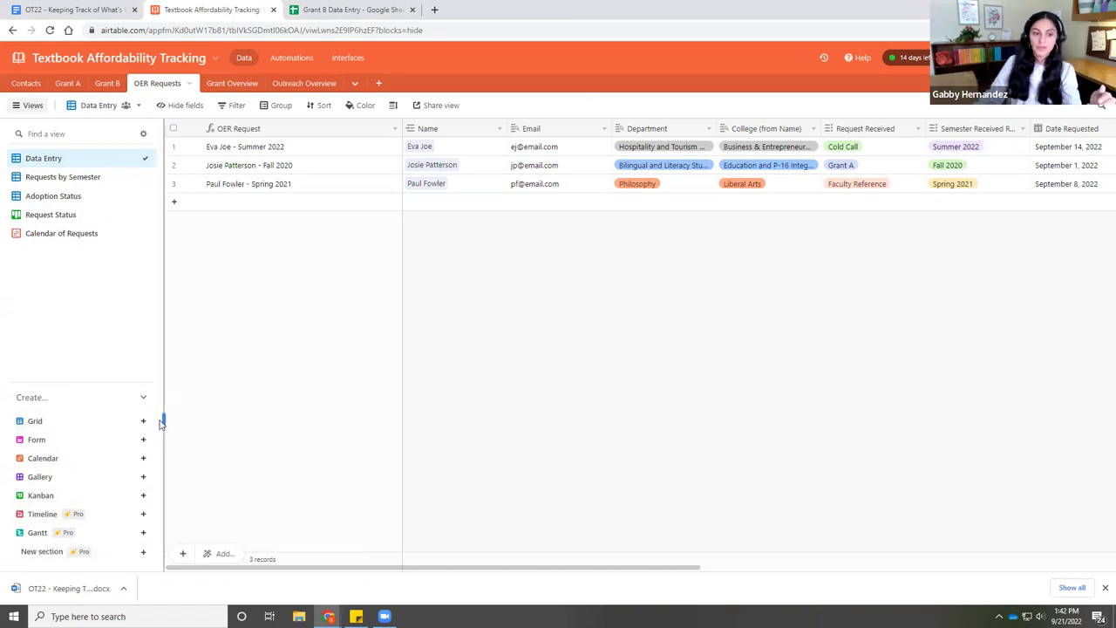
mouse_move(141, 451)
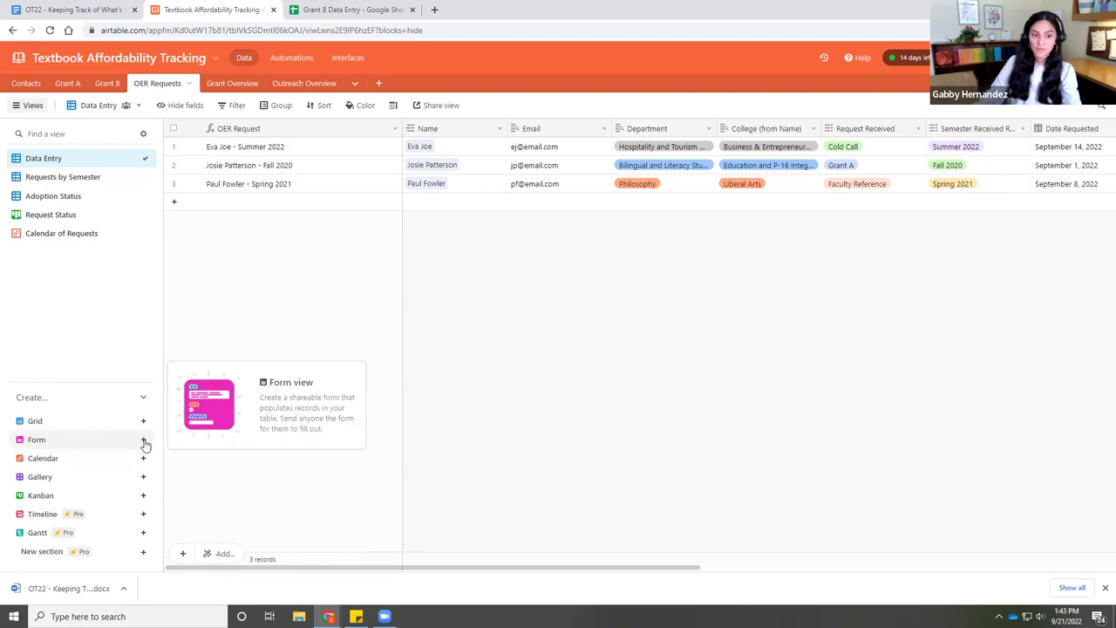
- Create a collaborative form view named 'OER Request' and review its fields
left_click(143, 443)
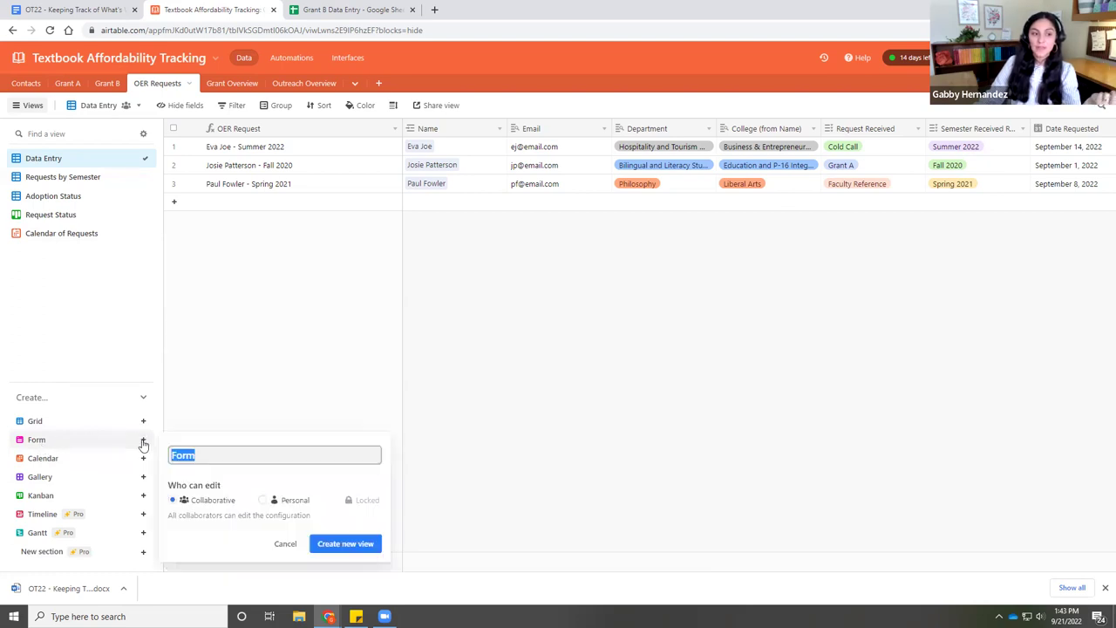
type("OE")
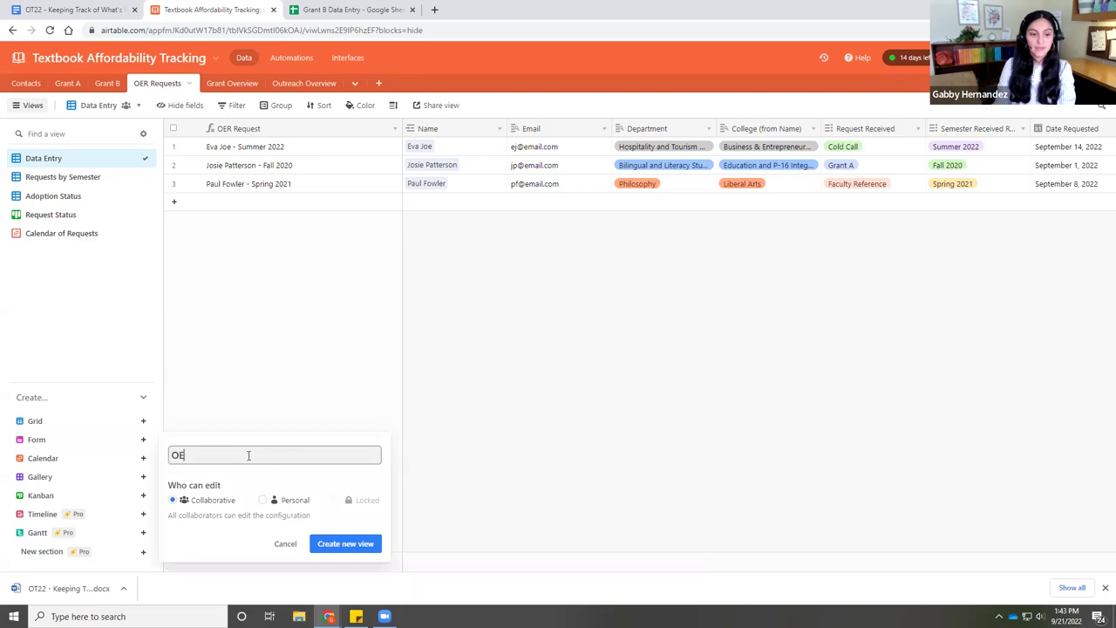
type("R Request")
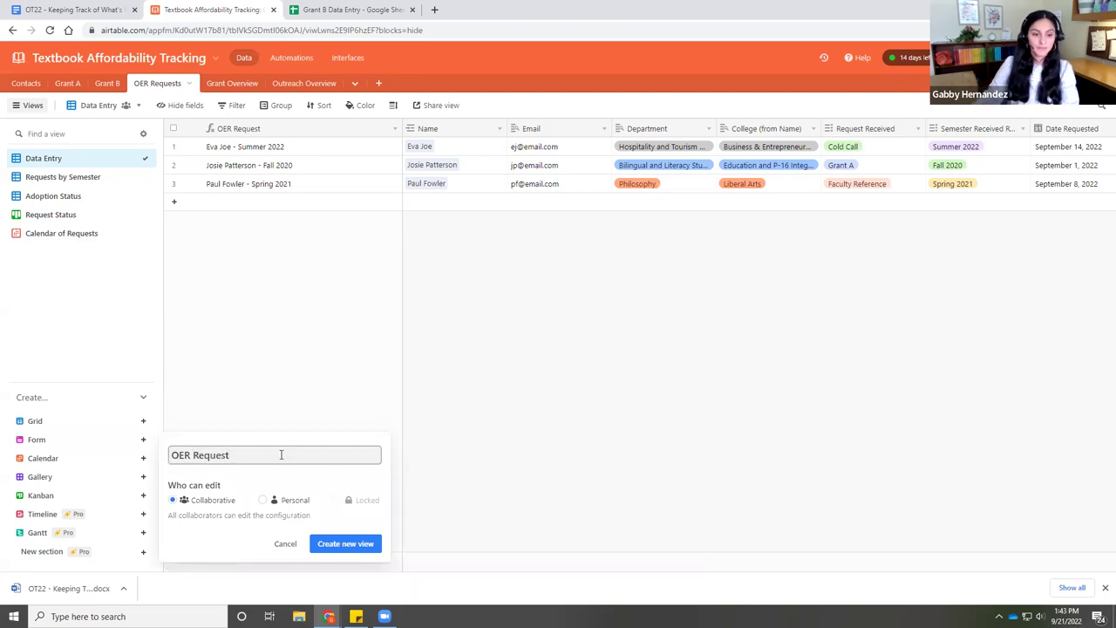
left_click(362, 543)
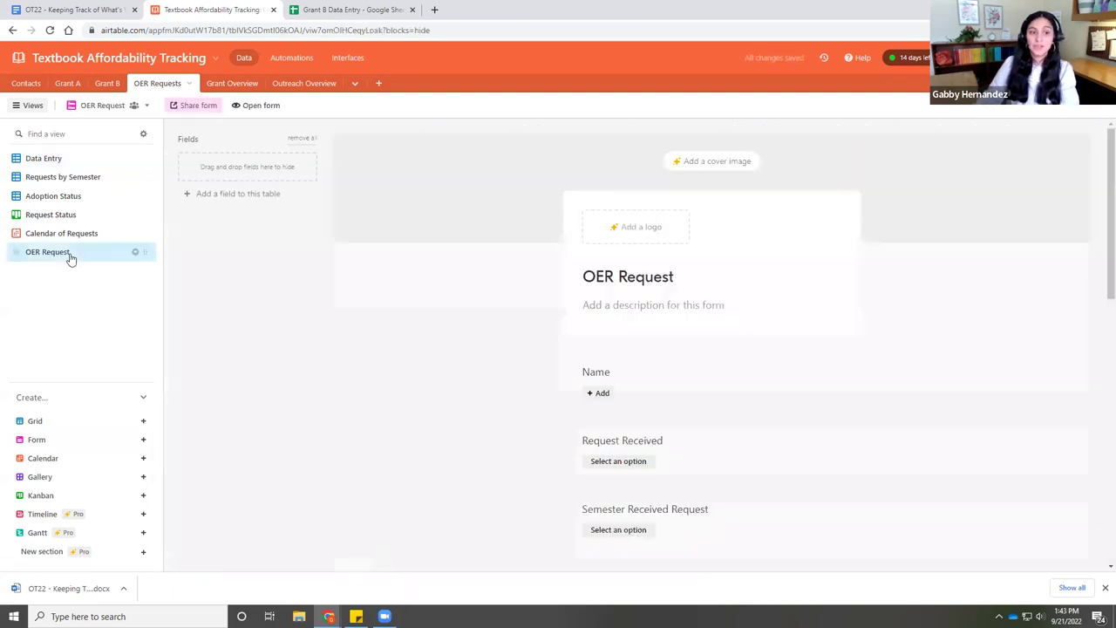
scroll(633, 392, "down", 2)
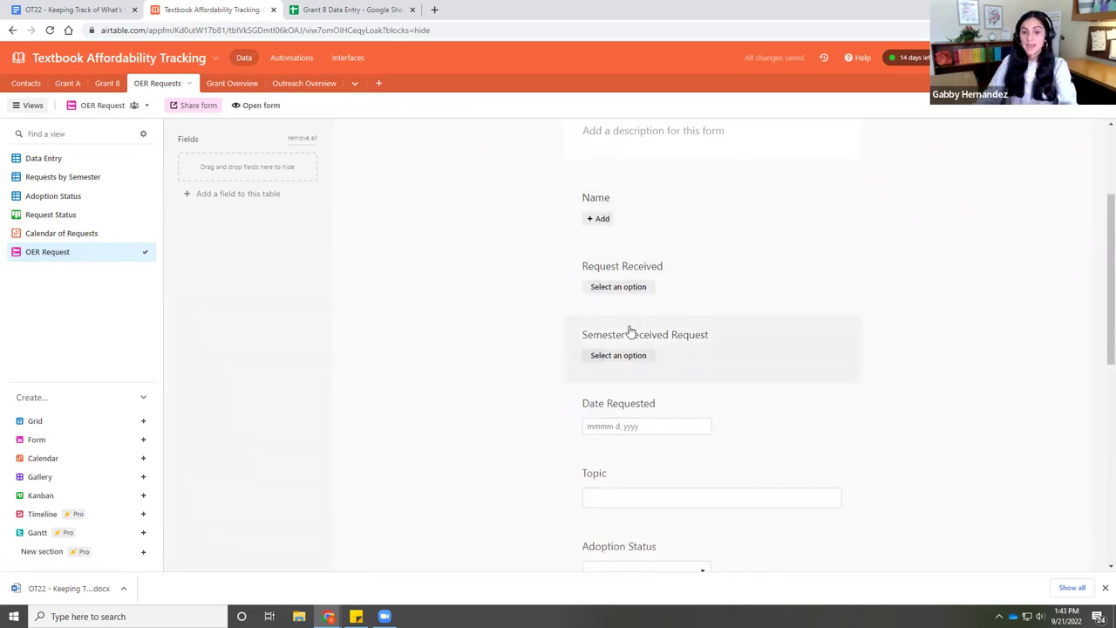
scroll(631, 329, "down", 2)
scroll(629, 303, "up", 2)
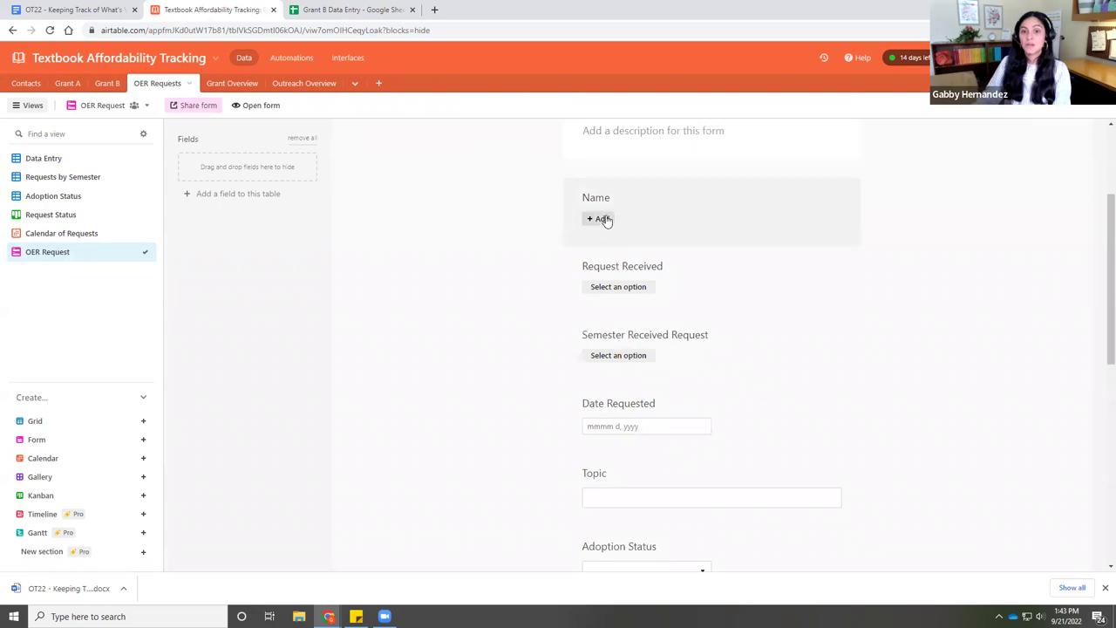
scroll(603, 217, "up", 2)
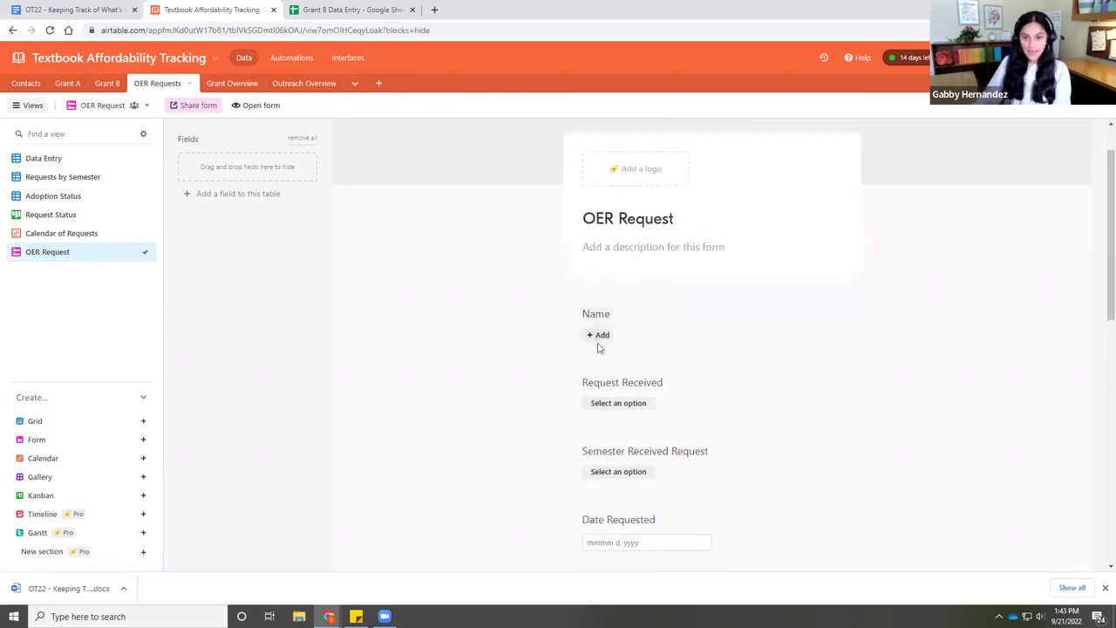
scroll(636, 357, "down", 1)
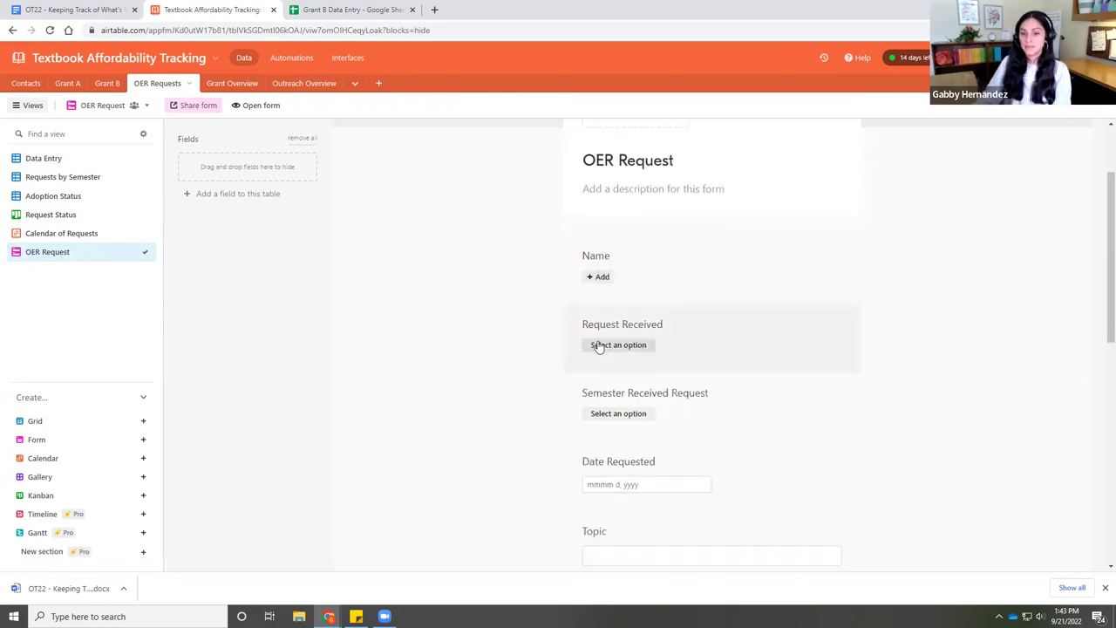
- Hide the Request Received and Date Requested fields from the OER Request form
left_click(700, 319)
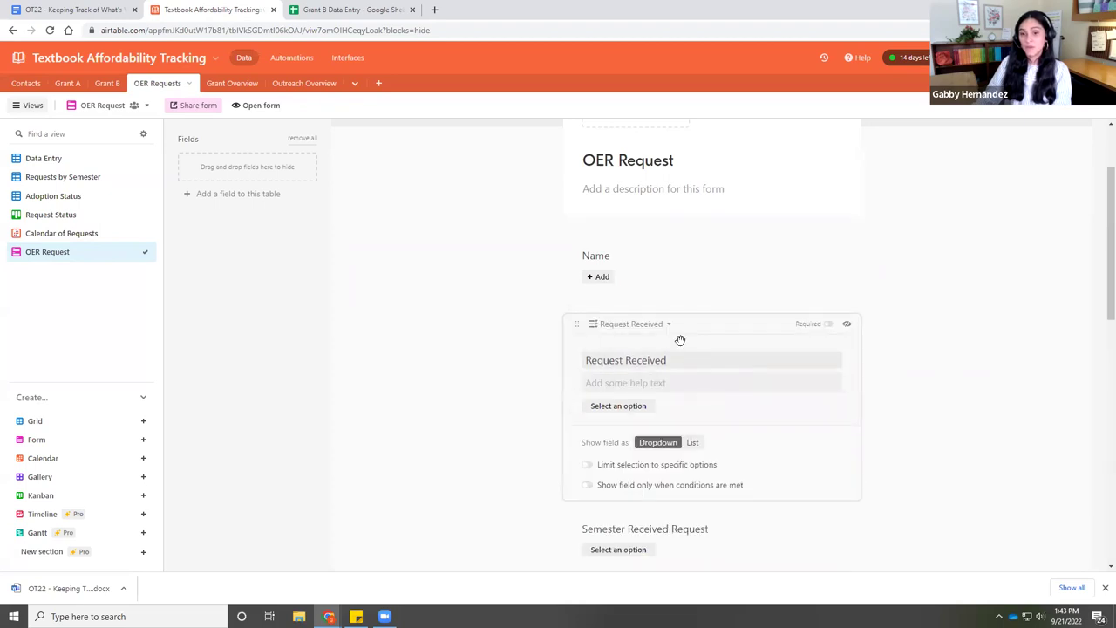
left_click(847, 325)
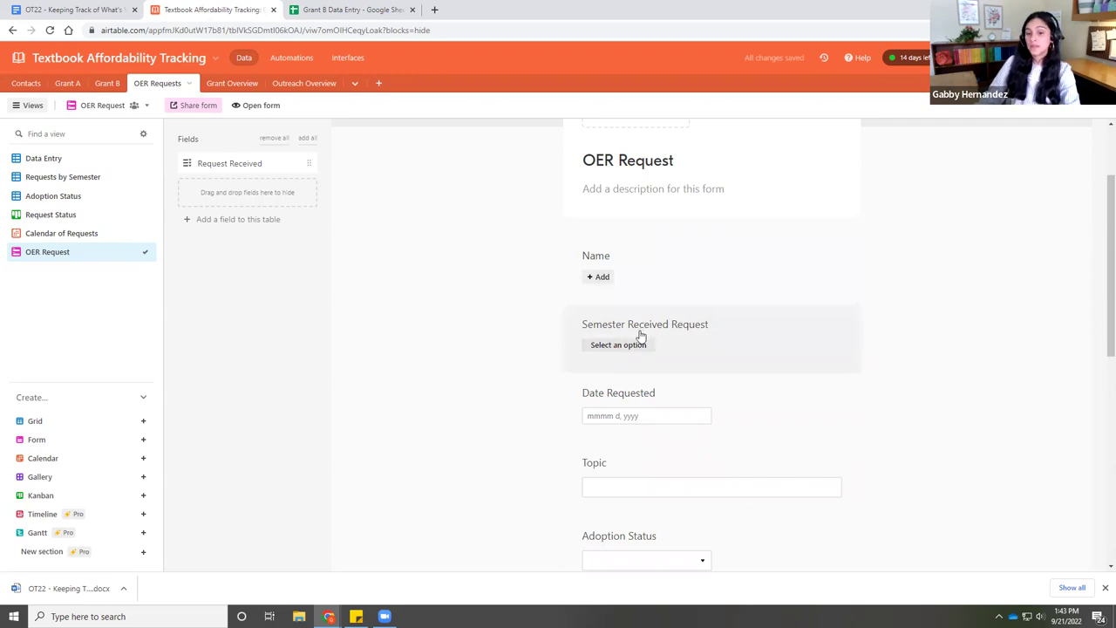
scroll(613, 340, "down", 2)
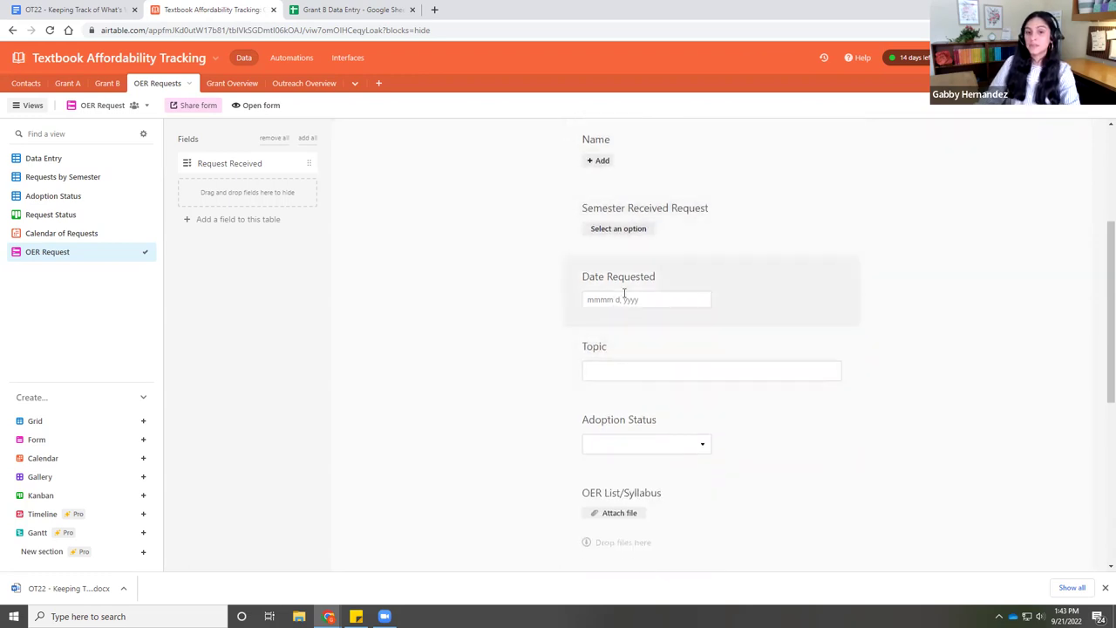
left_click(828, 270)
left_click(845, 276)
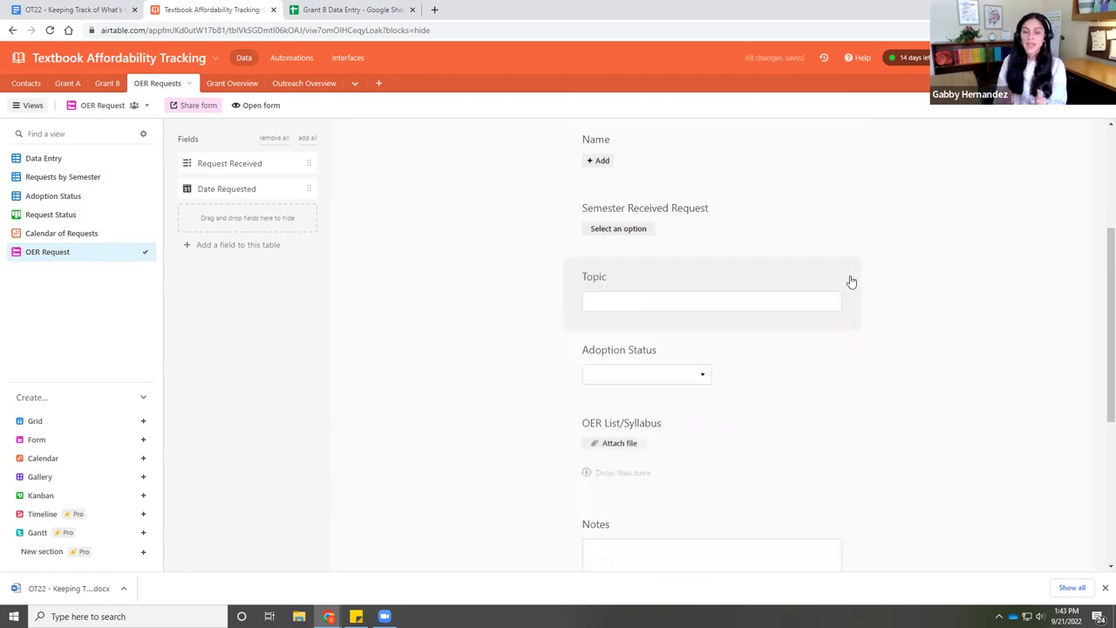
- Open the live OER Request form in a new browser tab
left_click(266, 105)
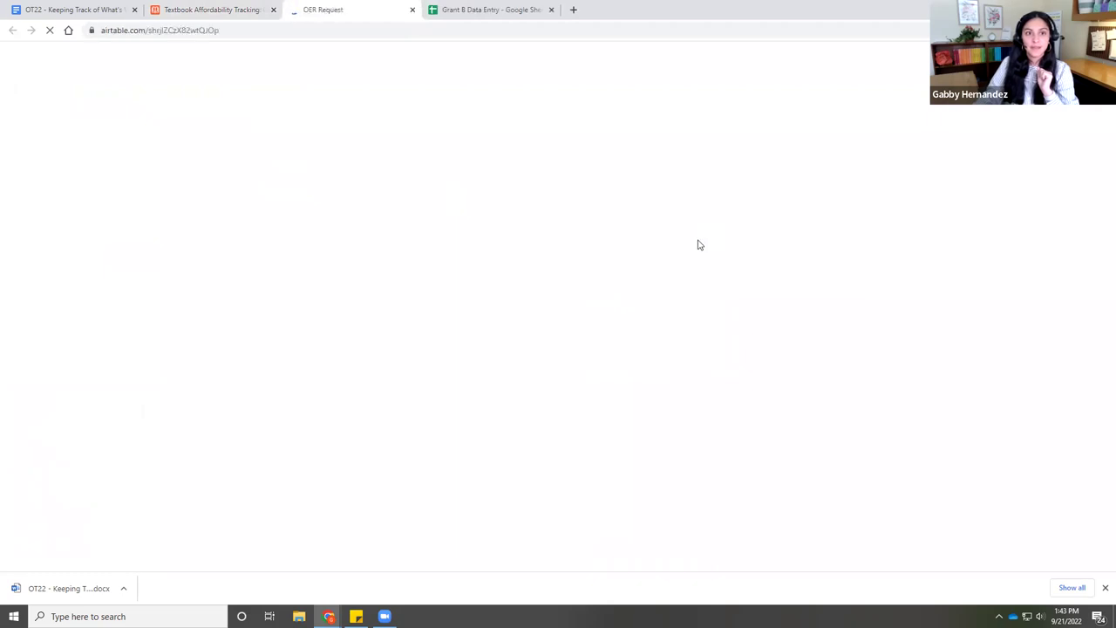
scroll(611, 363, "down", 2)
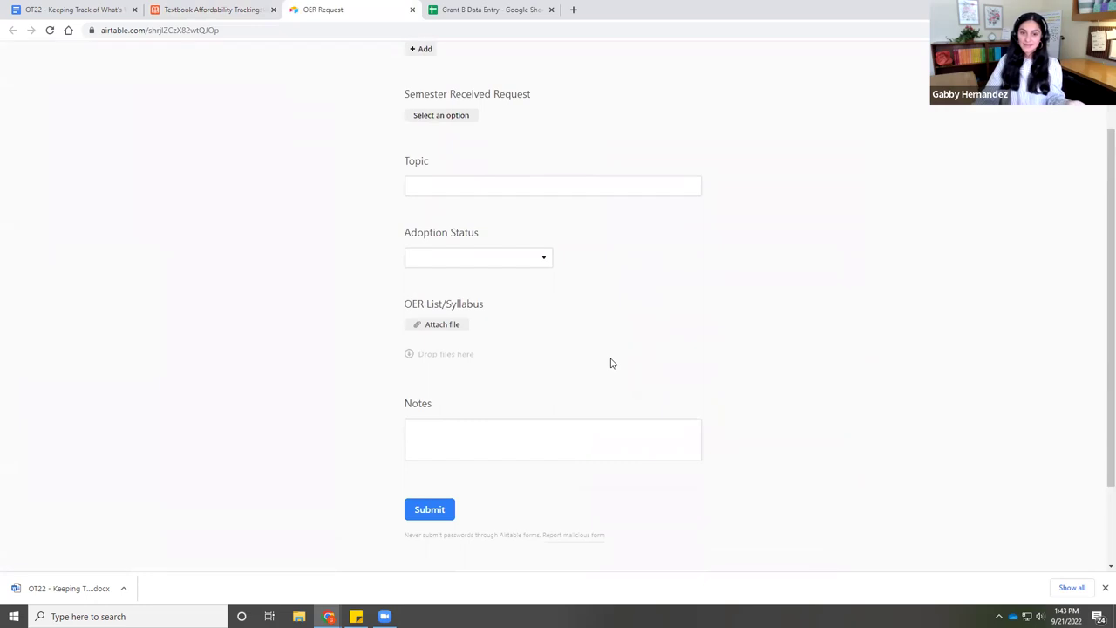
scroll(611, 364, "up", 3)
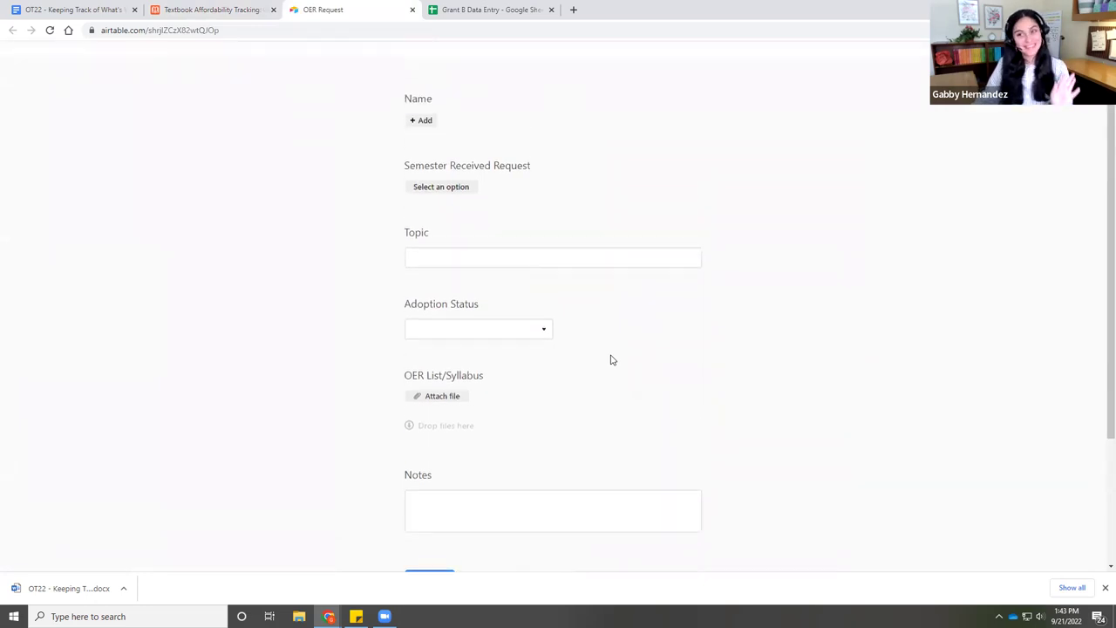
- Search the Name field for an unlisted contact, find no matches, and close the list
left_click(425, 166)
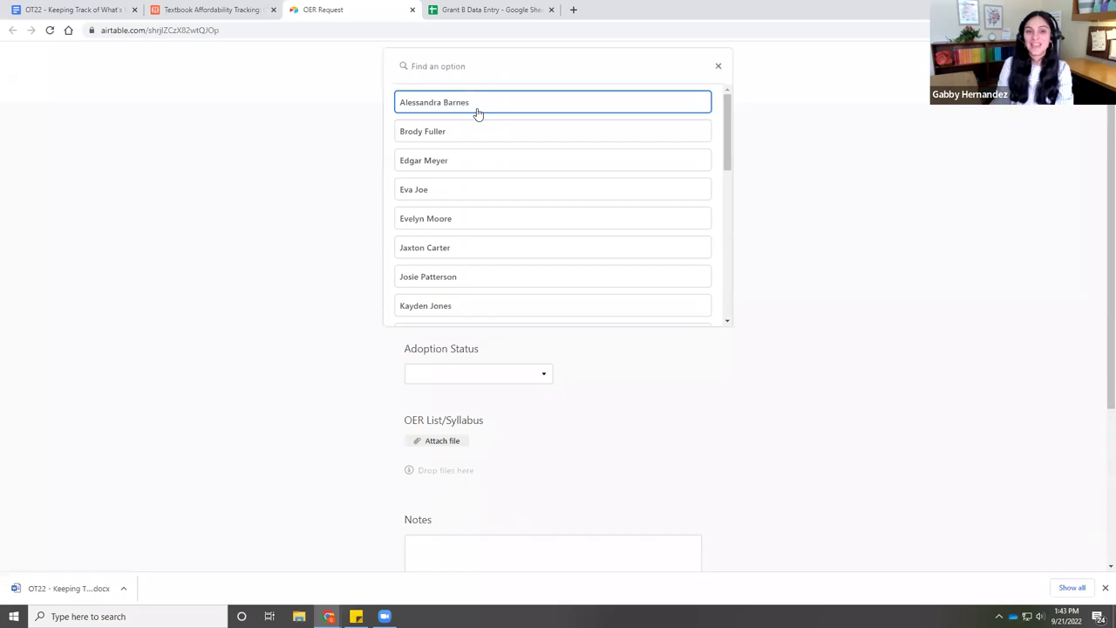
type("f")
key("BackSpace")
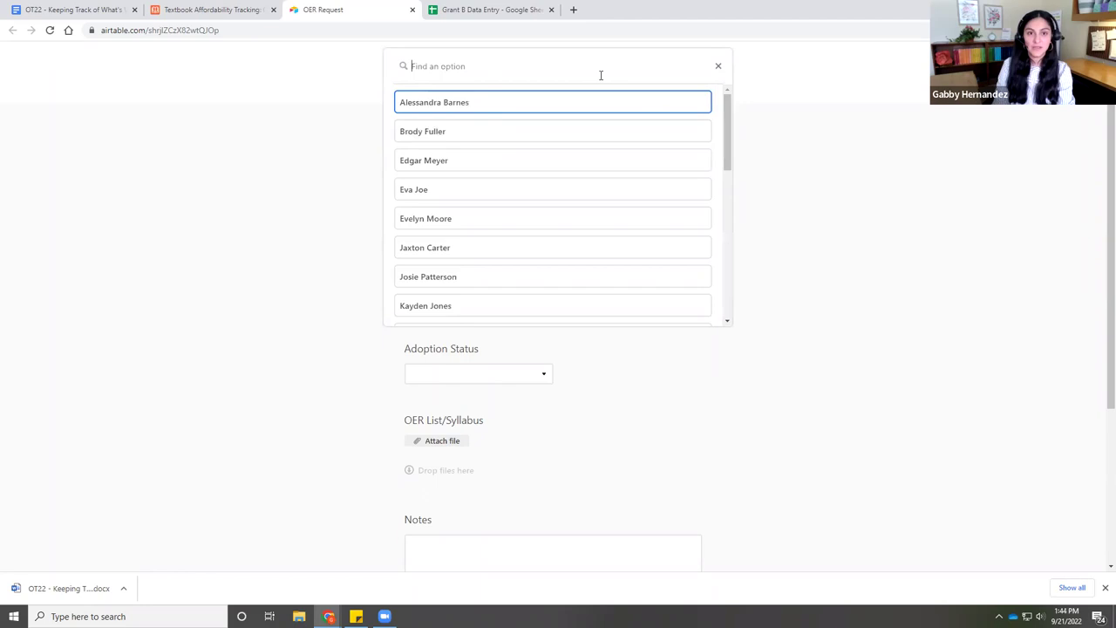
type("Whitney")
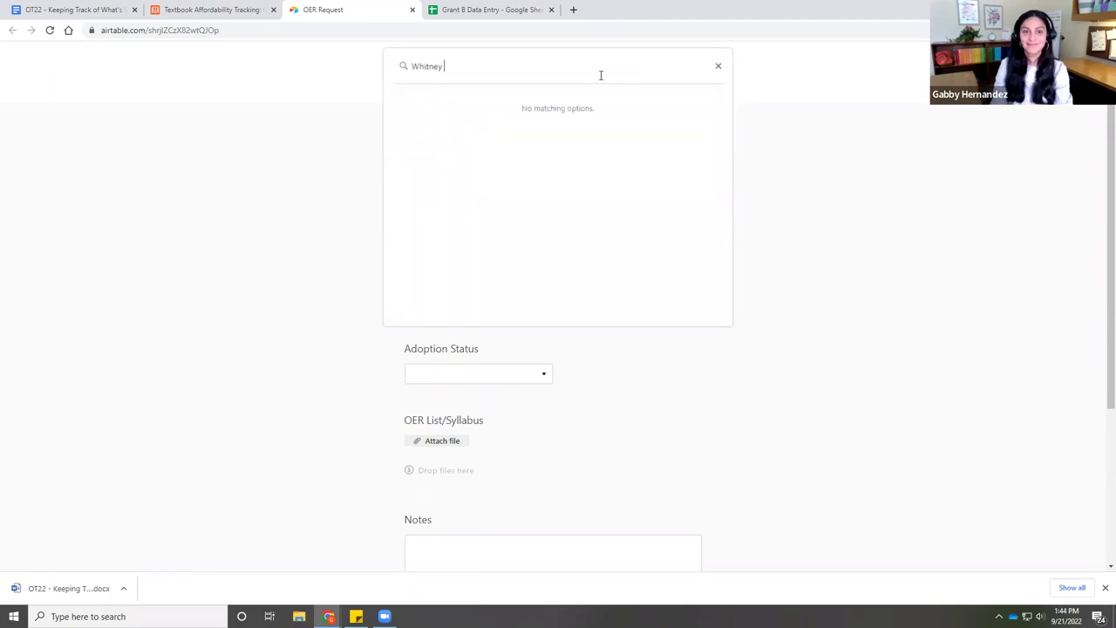
type(" JF")
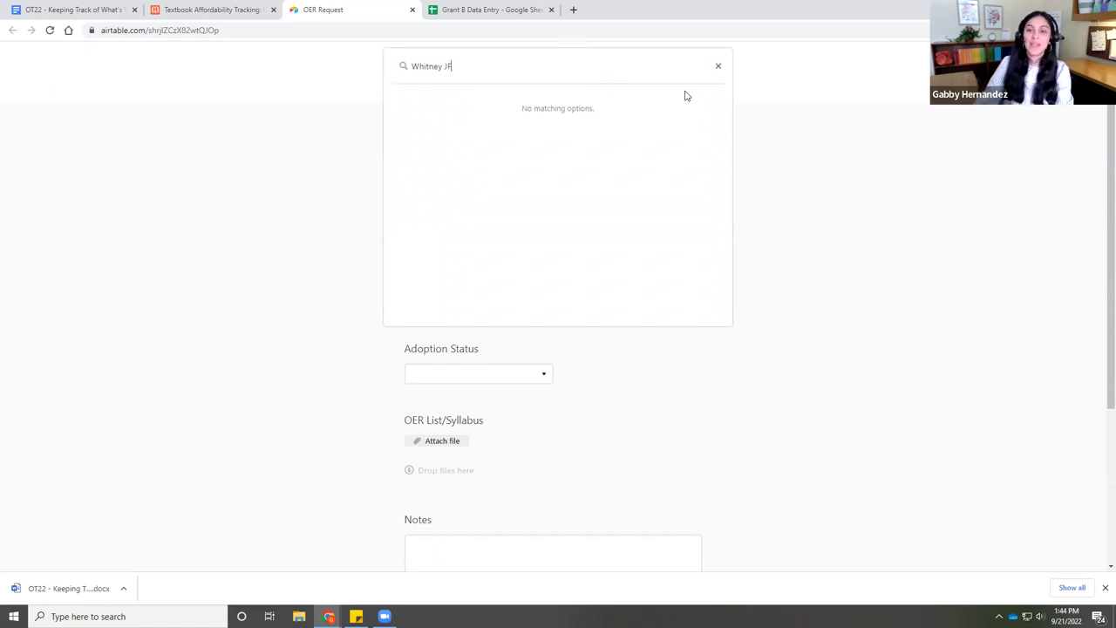
left_click(719, 68)
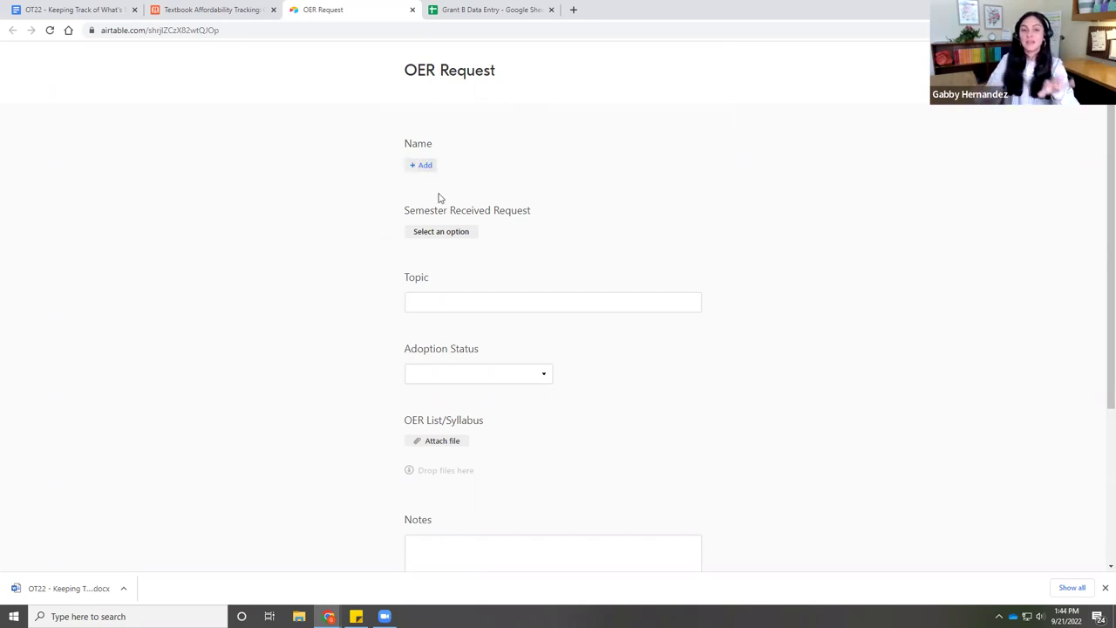
- Submit an OER Request for an existing contact with semester Fall 2019 and topic 'OER'
left_click(421, 164)
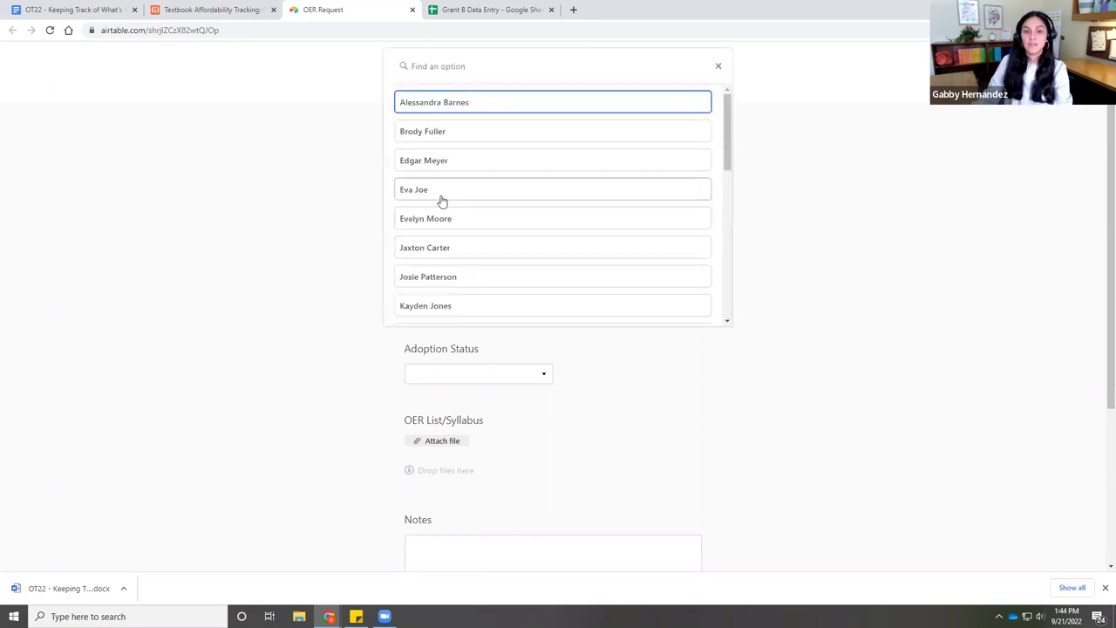
left_click(451, 195)
left_click(446, 263)
left_click(428, 284)
left_click(462, 346)
type("OER")
left_click(481, 420)
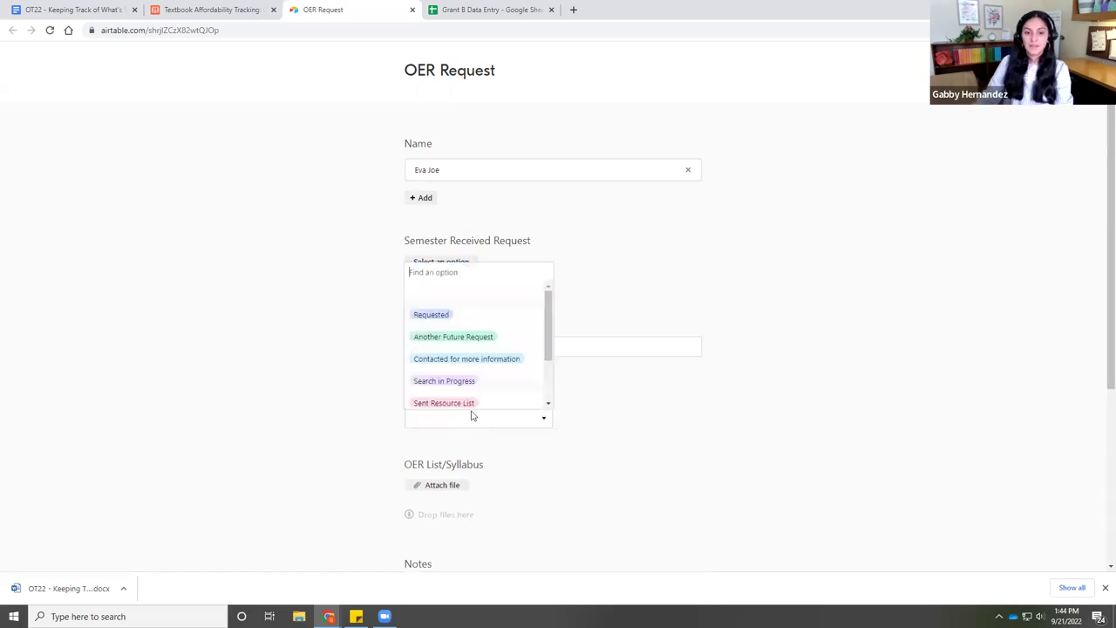
left_click(574, 420)
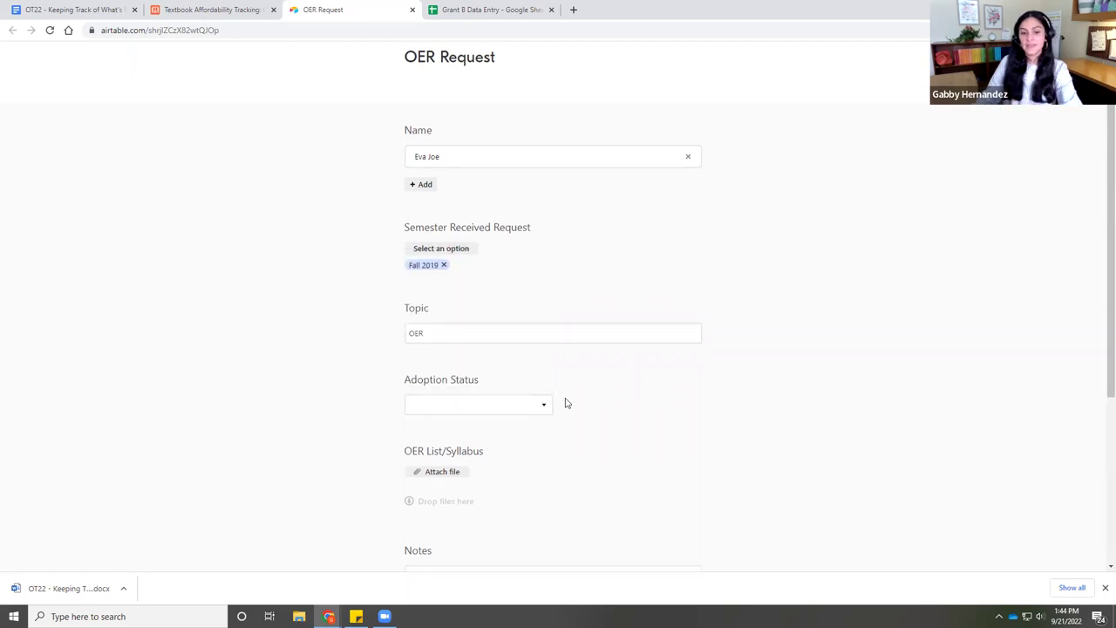
scroll(565, 403, "down", 3)
left_click(428, 397)
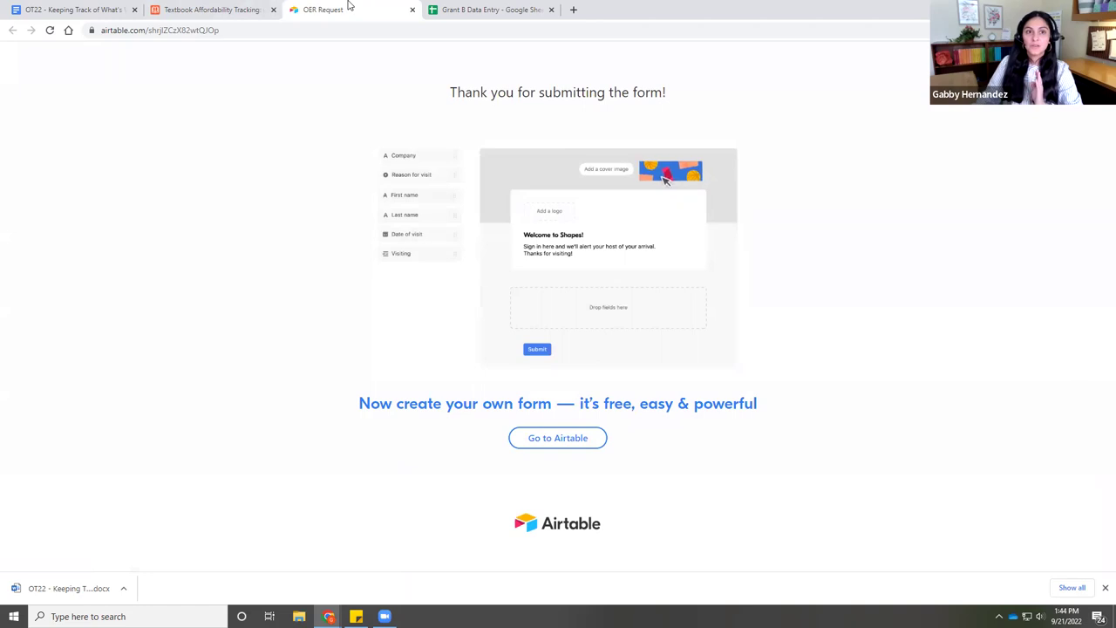
left_click(242, 10)
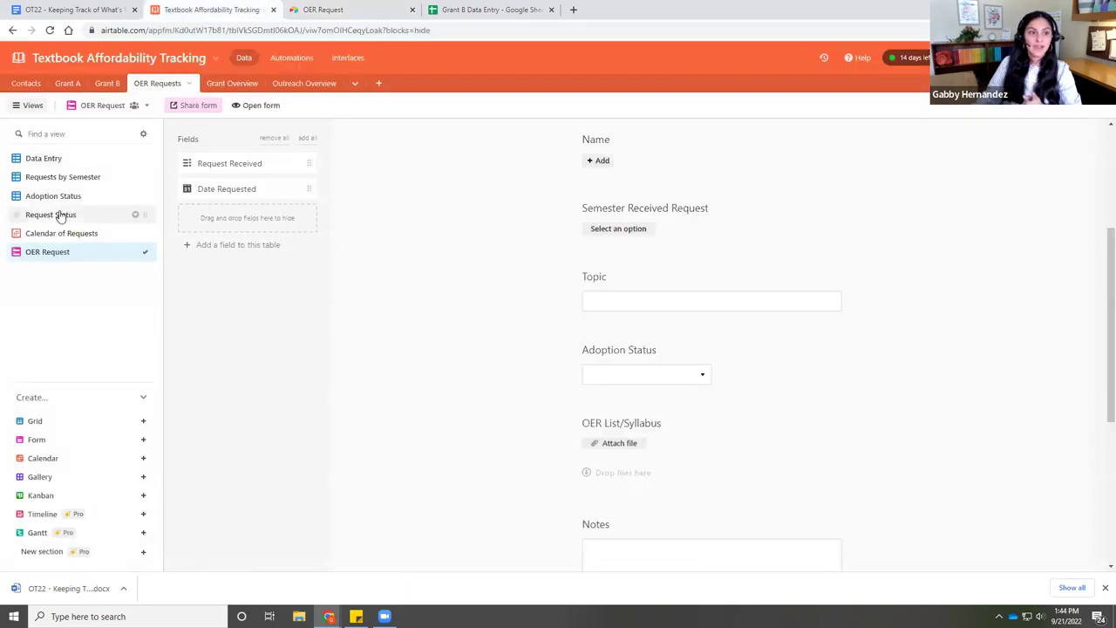
- Show the Data Entry grid, then move to the Contacts table's 24 faculty records
left_click(52, 162)
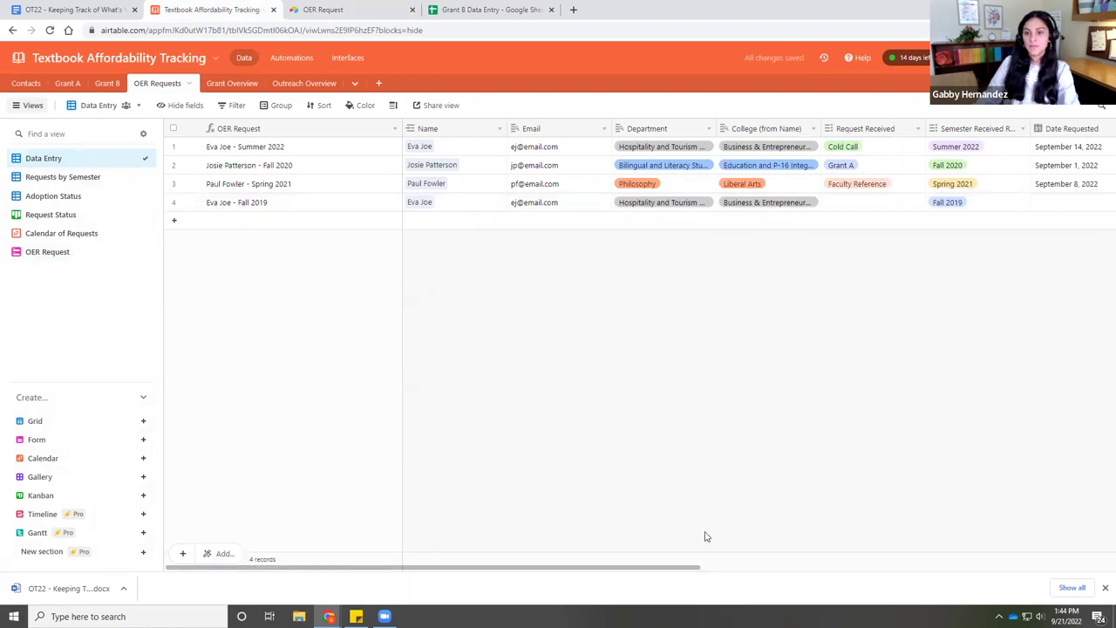
left_click_drag(667, 573, 818, 573)
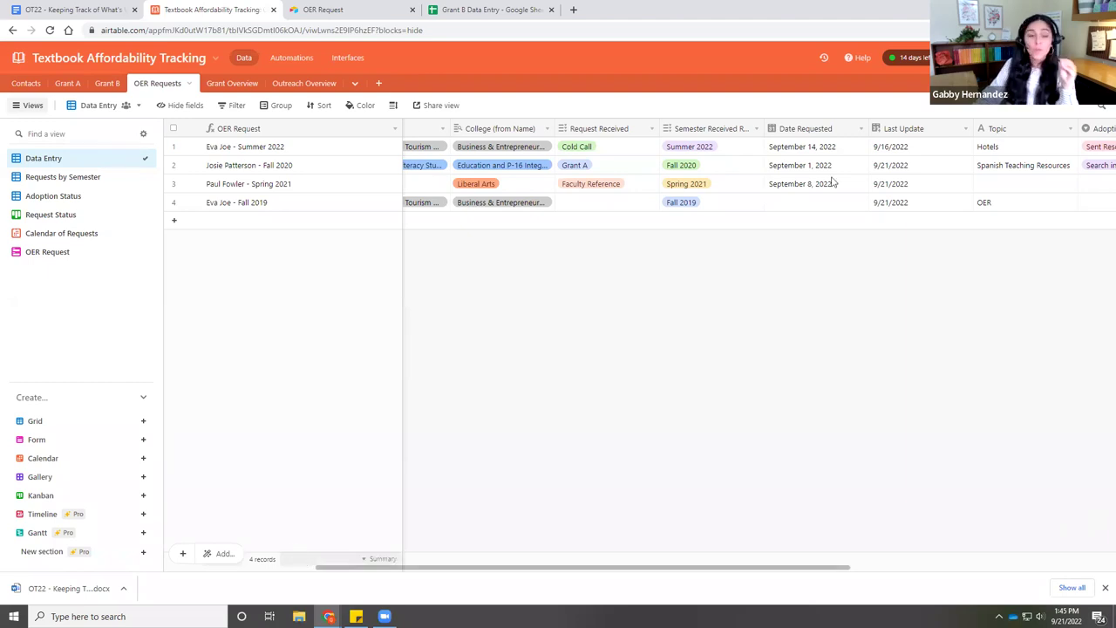
left_click(27, 84)
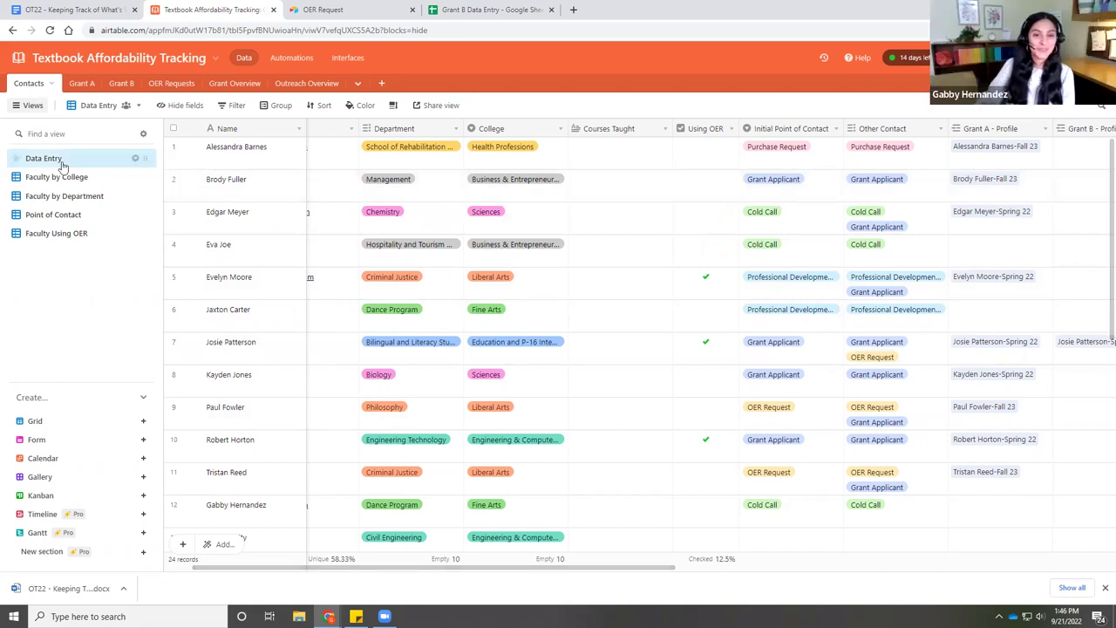
- Open the Contacts Data Entry view's options menu (rename, duplicate, download CSV)
left_click(94, 106)
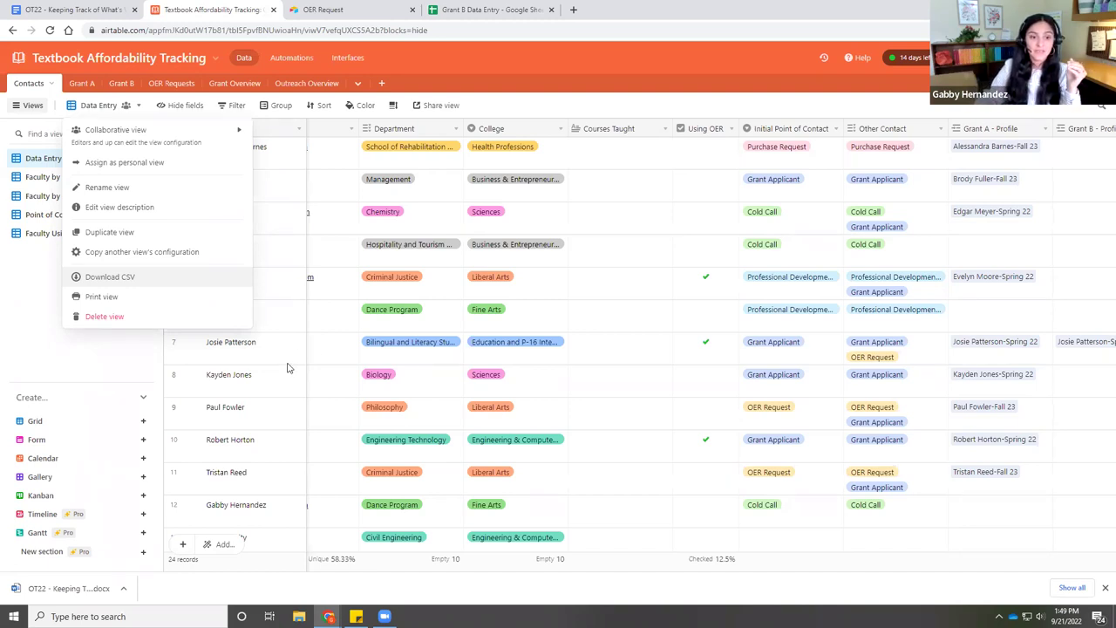
- Expand the row 7 contact's record and view its linked Grant A and Grant B Spring 22 profiles
left_click(230, 345)
left_click(231, 348)
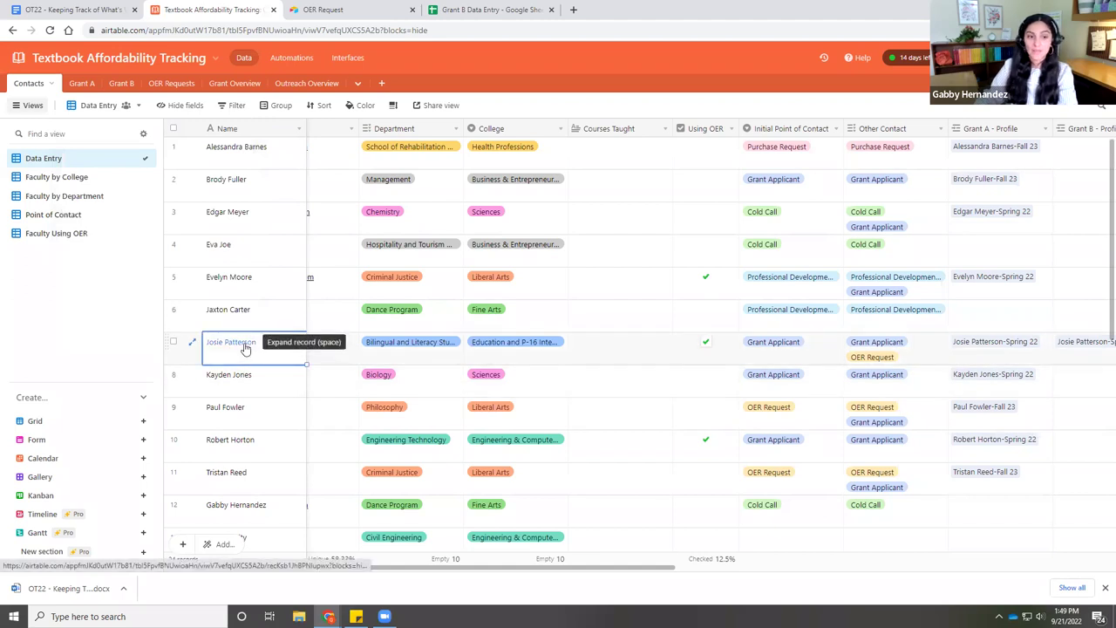
left_click(245, 348)
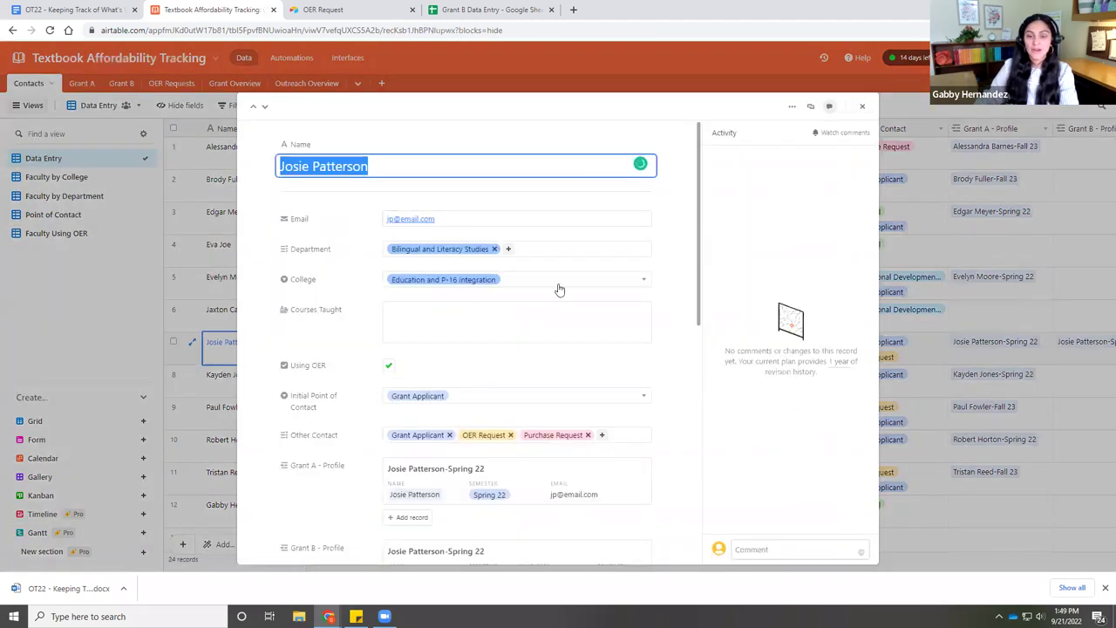
scroll(419, 380, "down", 3)
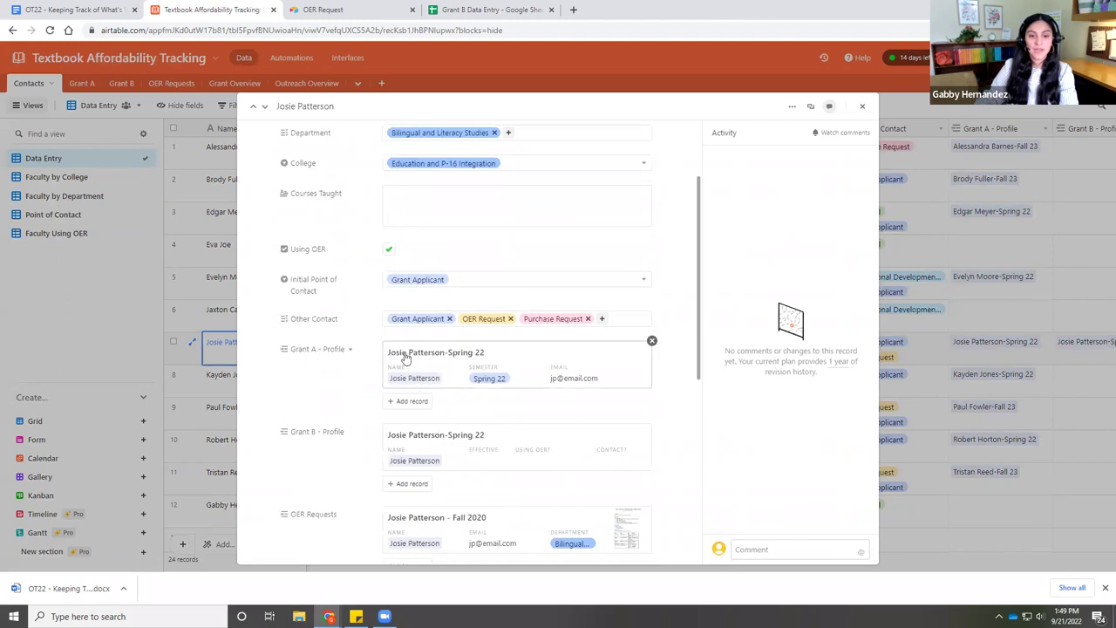
left_click(486, 373)
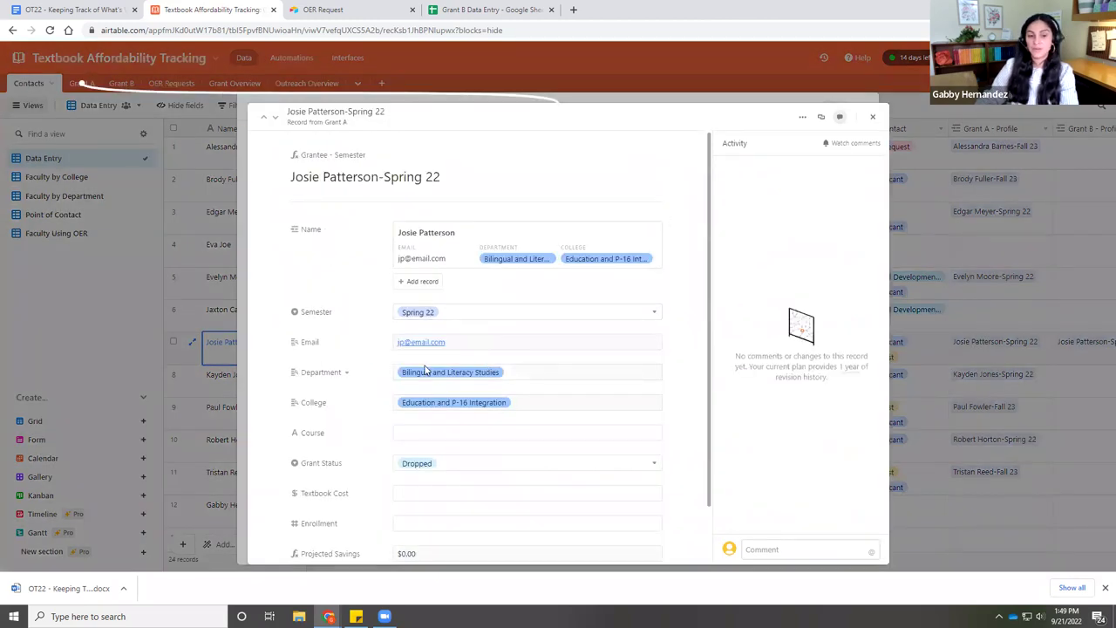
left_click(931, 290)
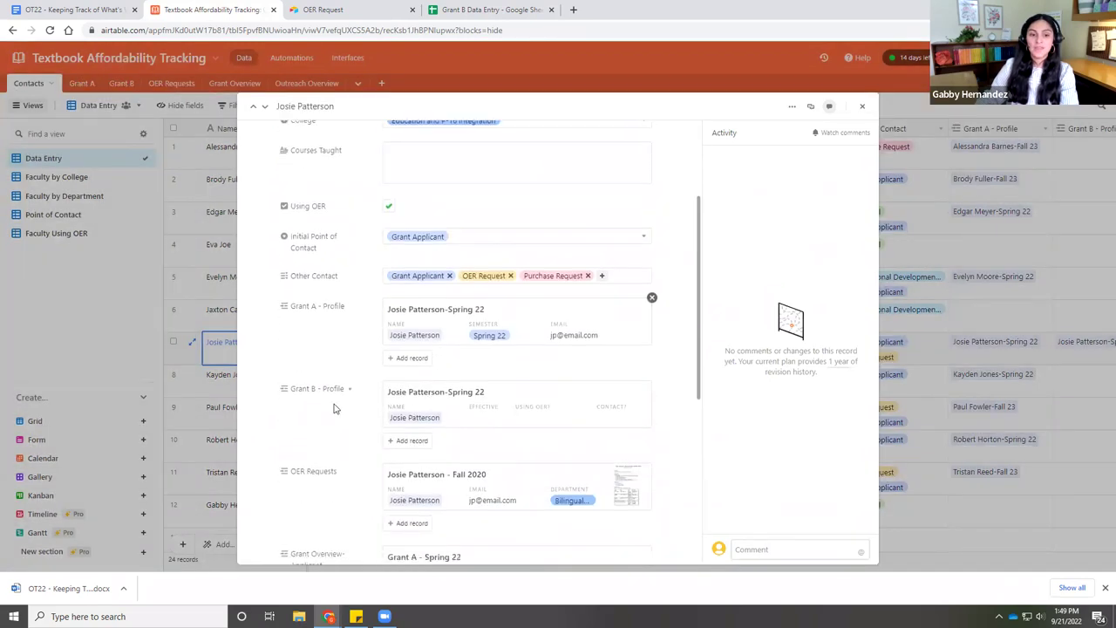
left_click(474, 397)
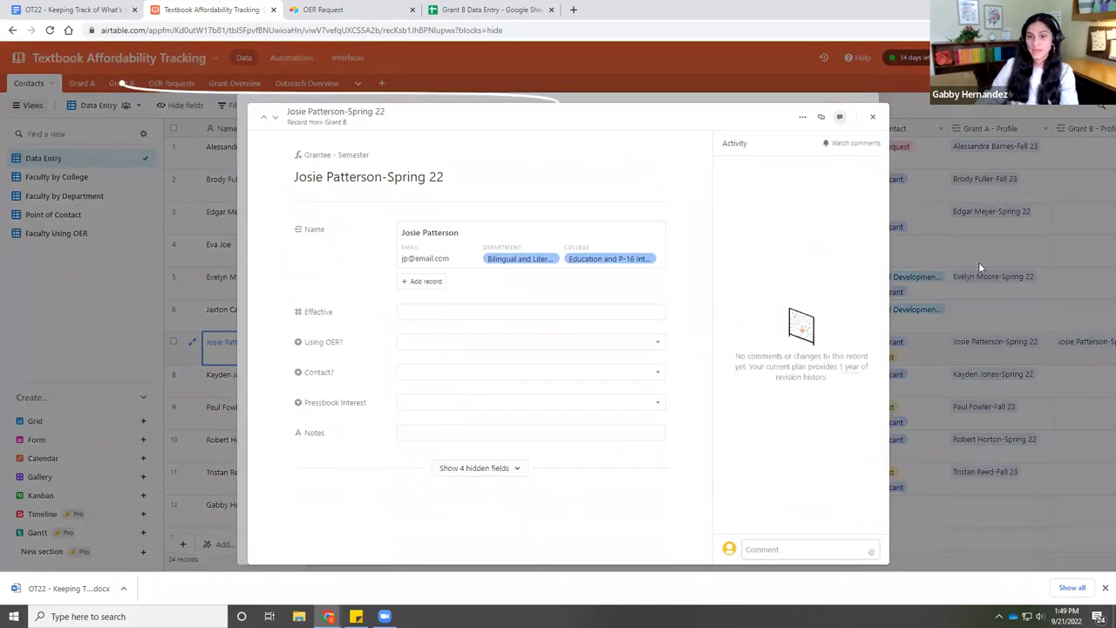
left_click(978, 262)
- Review the contact's linked Fall 2020 OER request and its attached syllabus, then close both records
scroll(471, 401, "down", 1)
left_click(456, 412)
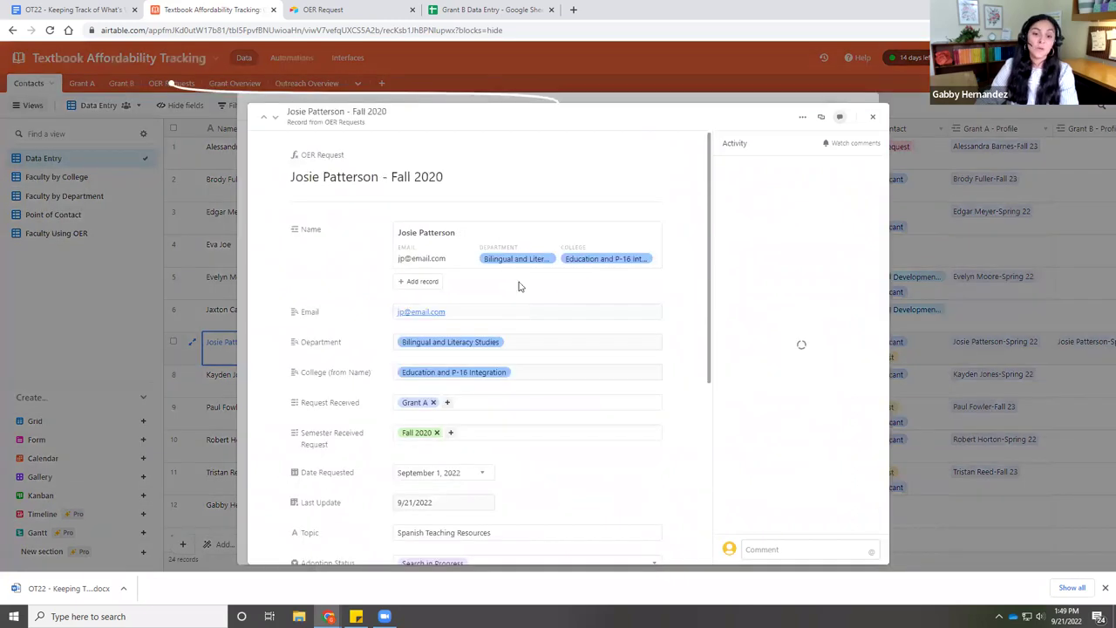
scroll(514, 283, "down", 2)
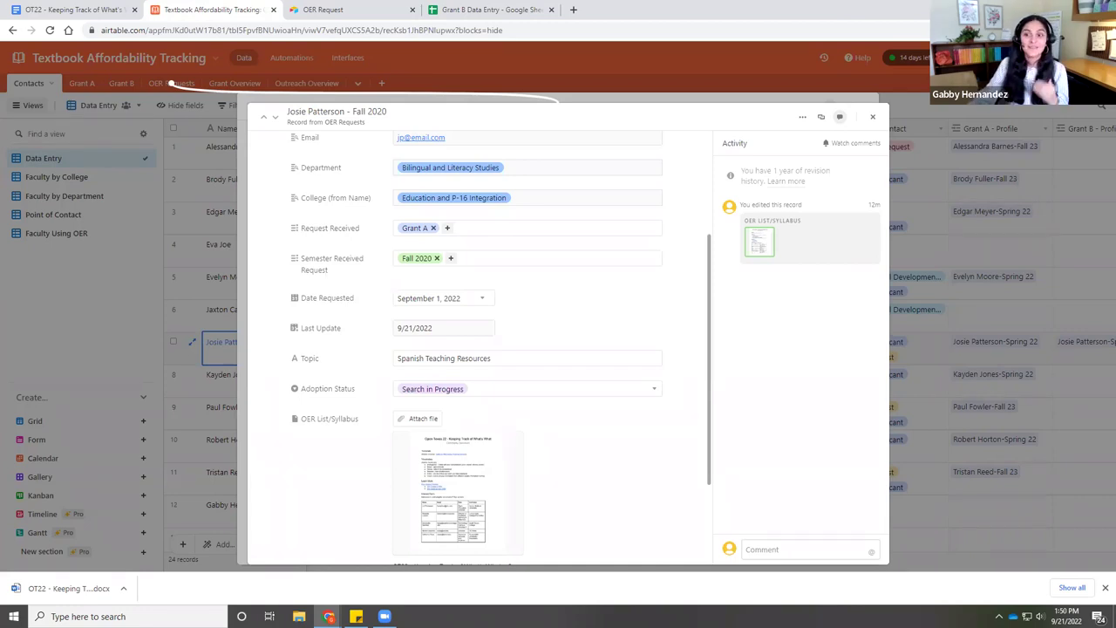
left_click(938, 253)
left_click(938, 253)
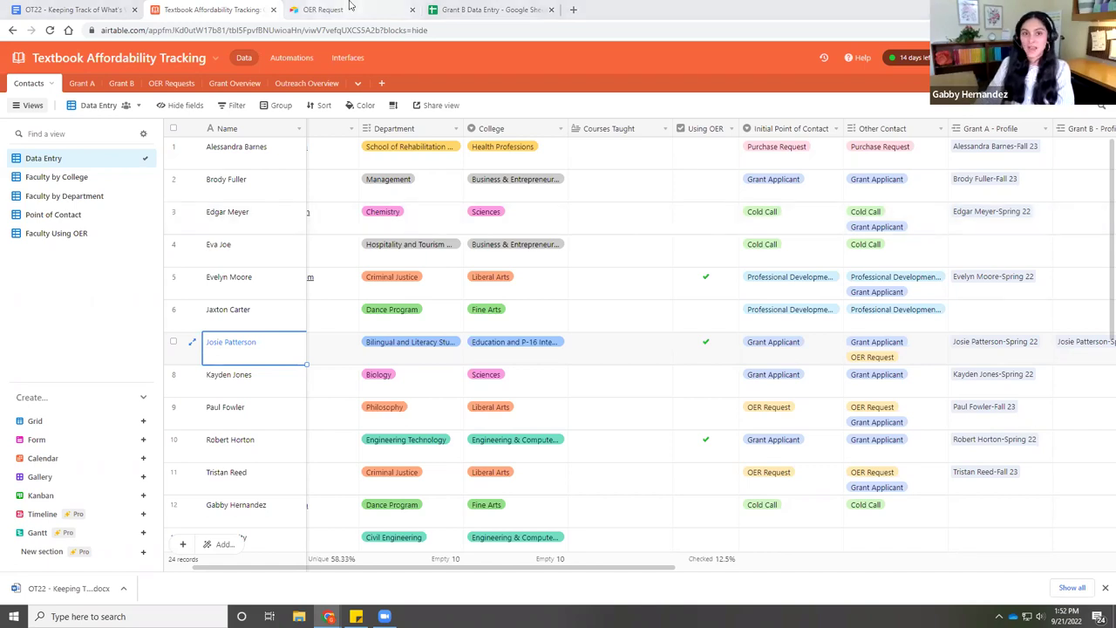
- Open a new Chrome tab alongside the Airtable base and OER Request form tabs
left_click(575, 11)
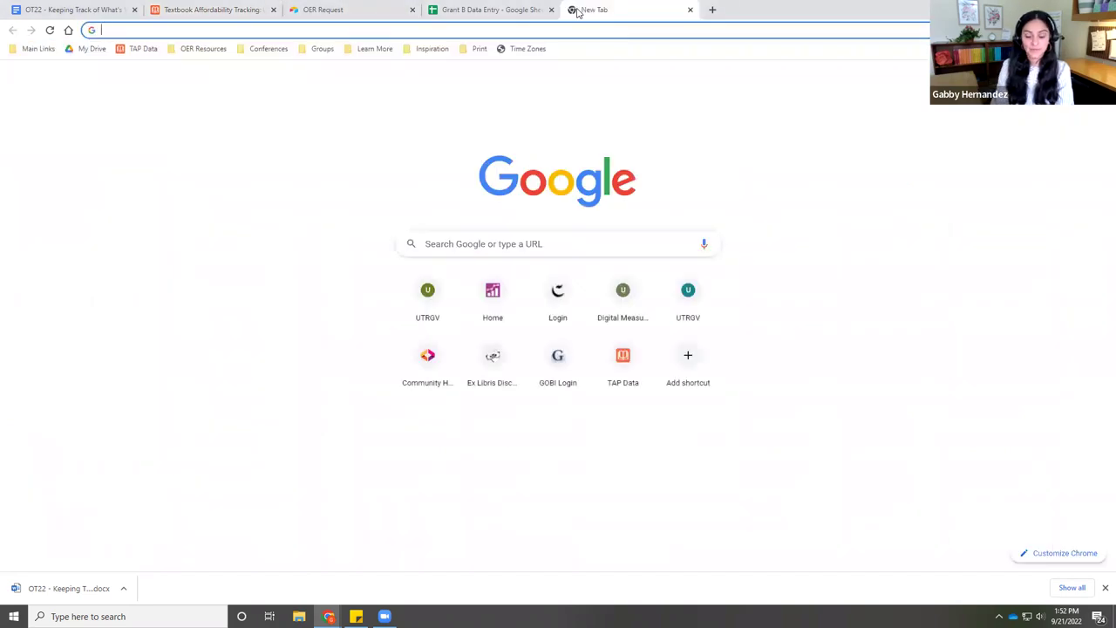
- Go to utrgv.edu/tap and open the Resources and Support FAQs & Impact page
type("utrgv.edu/tap")
key("Return")
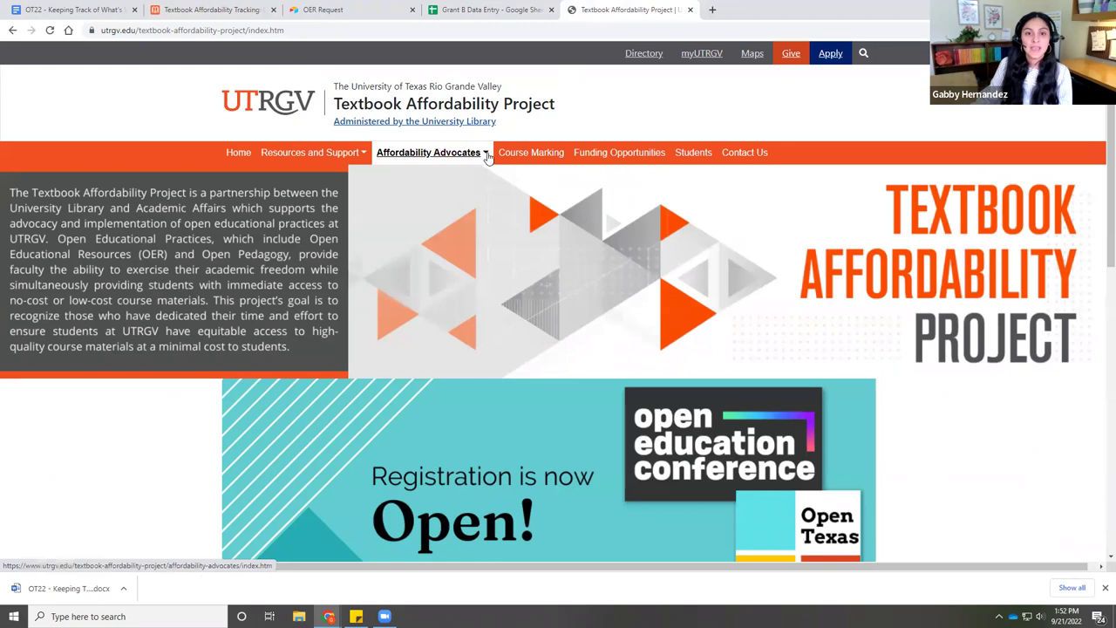
left_click(354, 153)
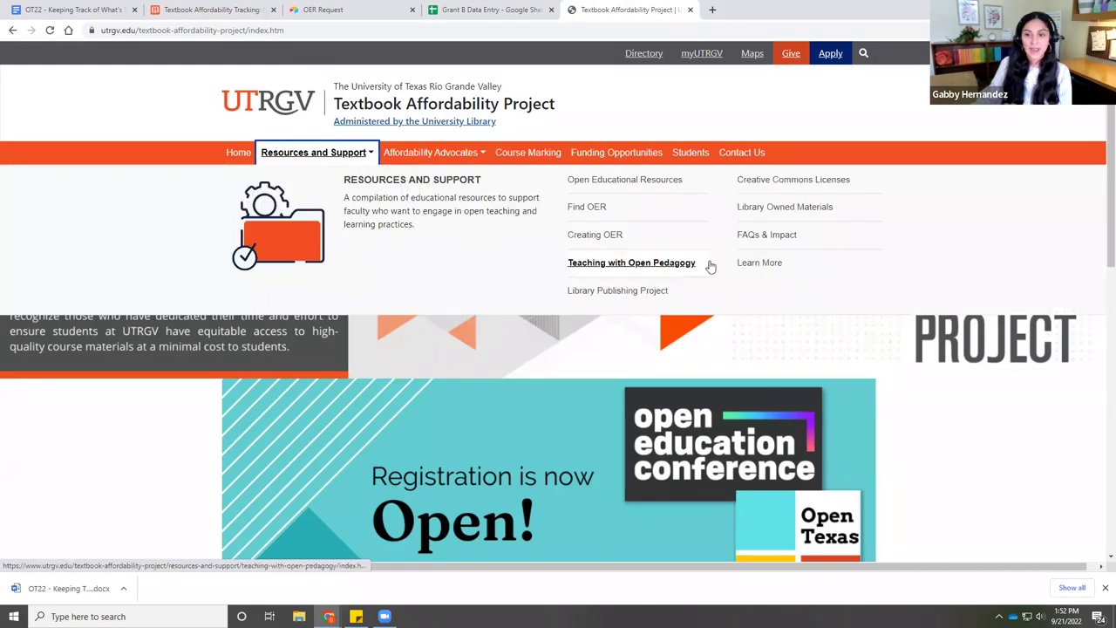
left_click(758, 235)
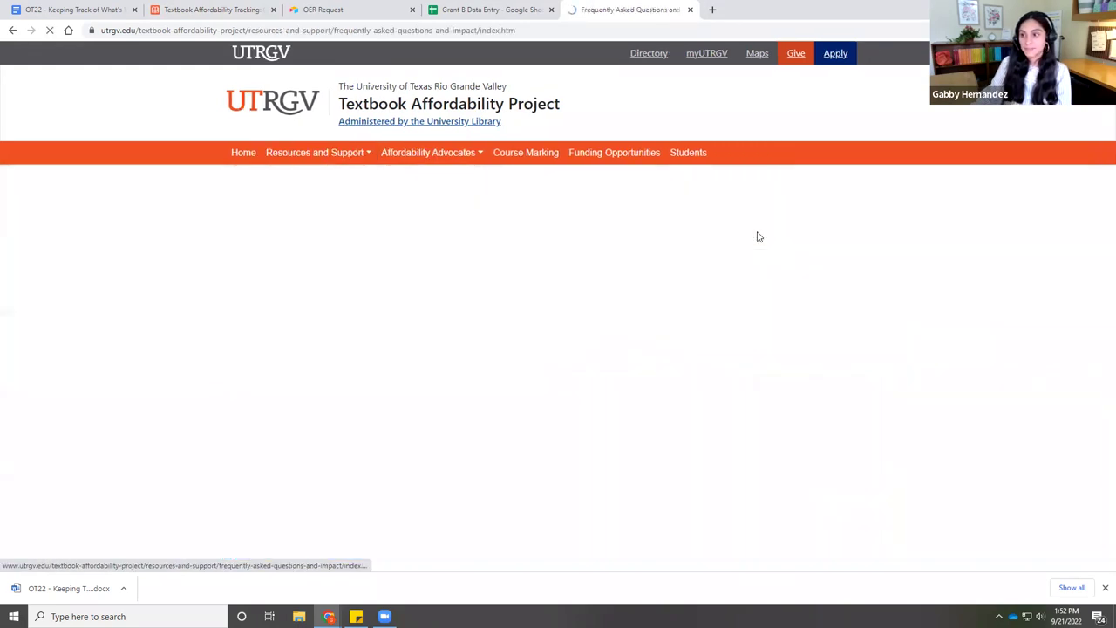
- Browse the impact charts, including $621,255 saved and 6,272 students, and show the Page 2 course marking chart
scroll(555, 288, "down", 2)
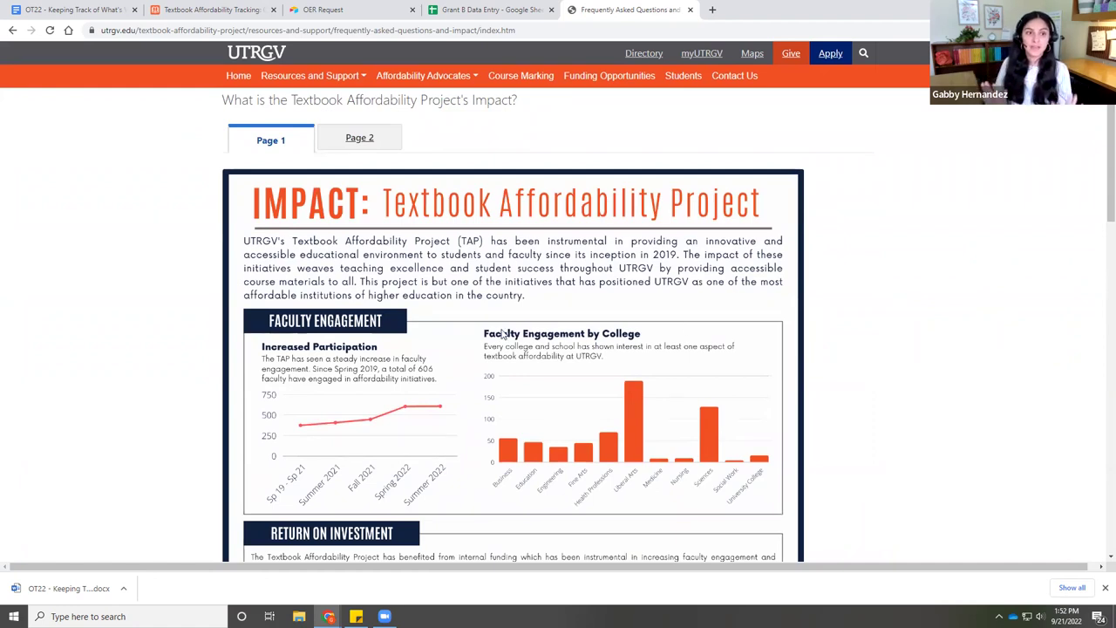
scroll(314, 270, "down", 1)
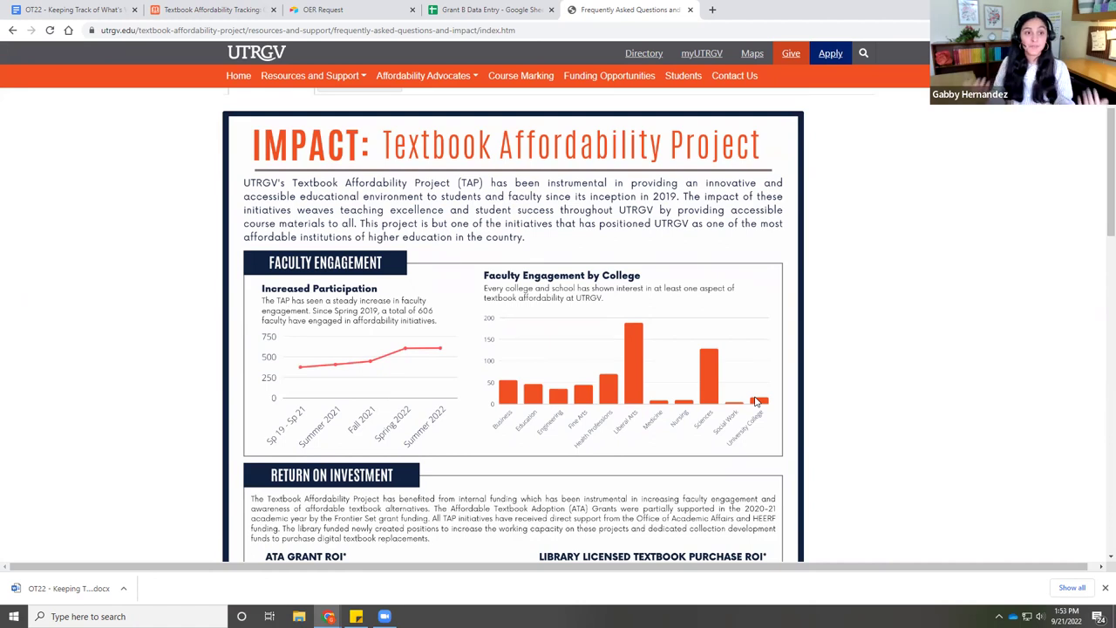
scroll(628, 410, "down", 3)
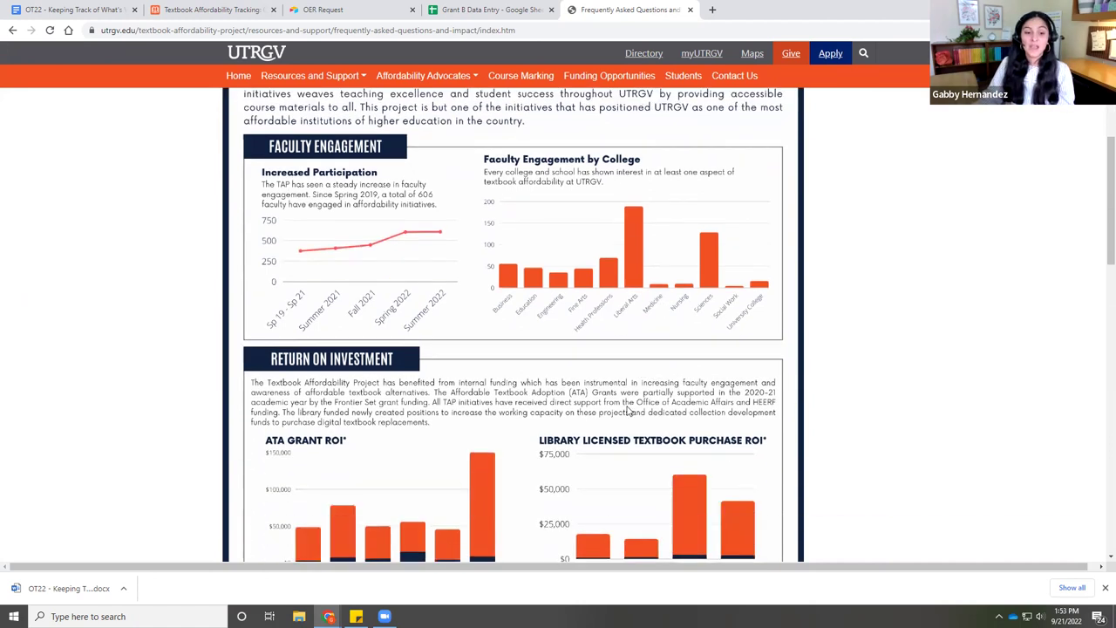
scroll(628, 411, "down", 1)
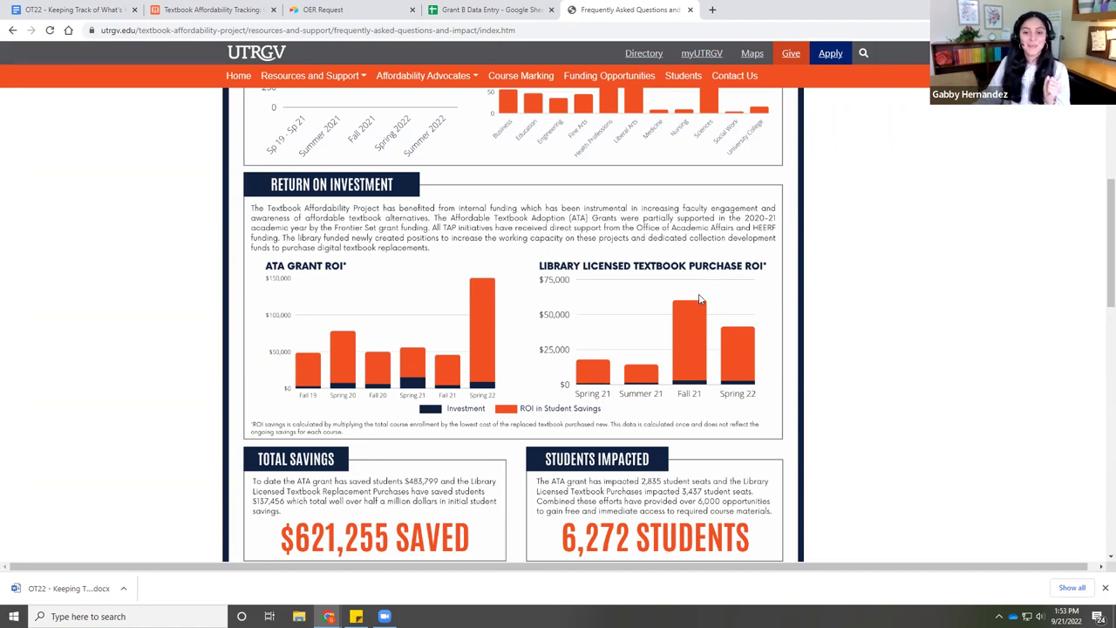
scroll(699, 299, "down", 2)
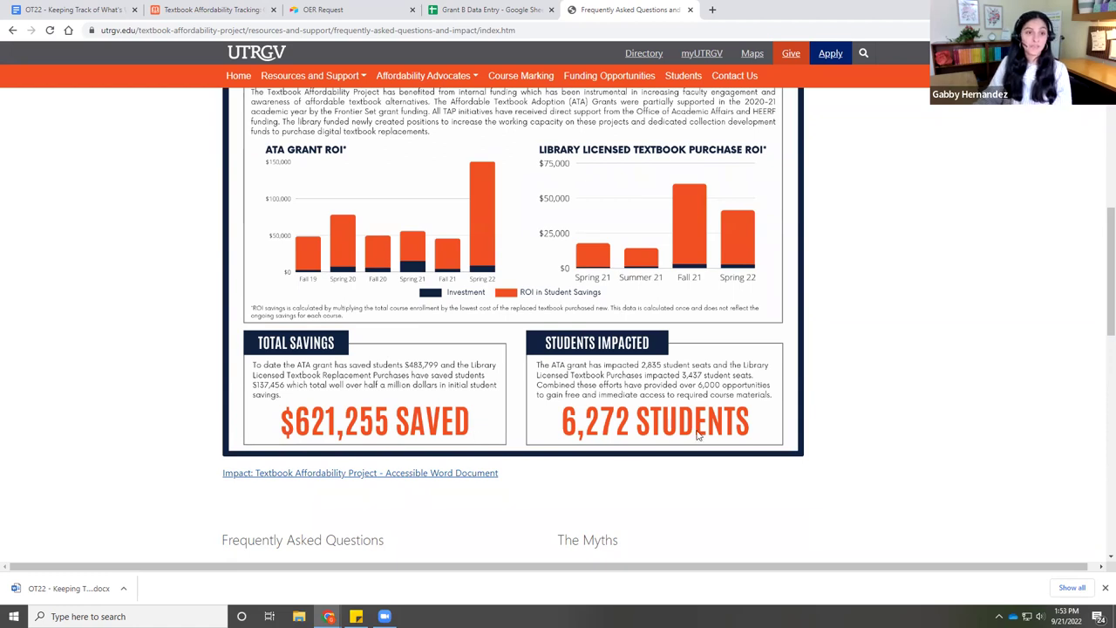
scroll(698, 434, "up", 5)
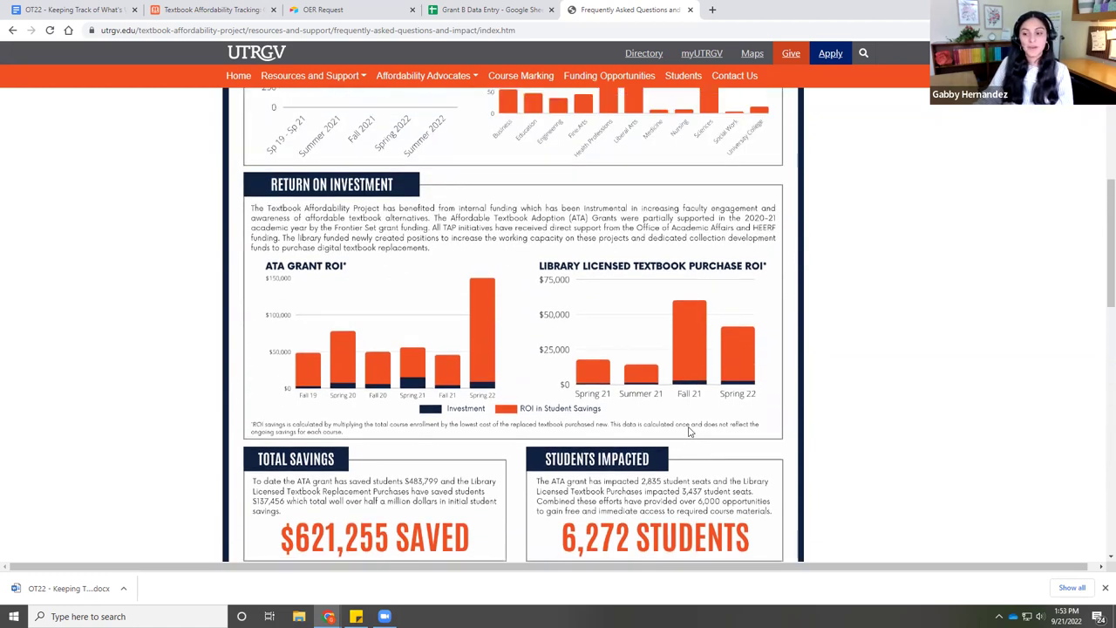
scroll(621, 399, "up", 2)
left_click(369, 314)
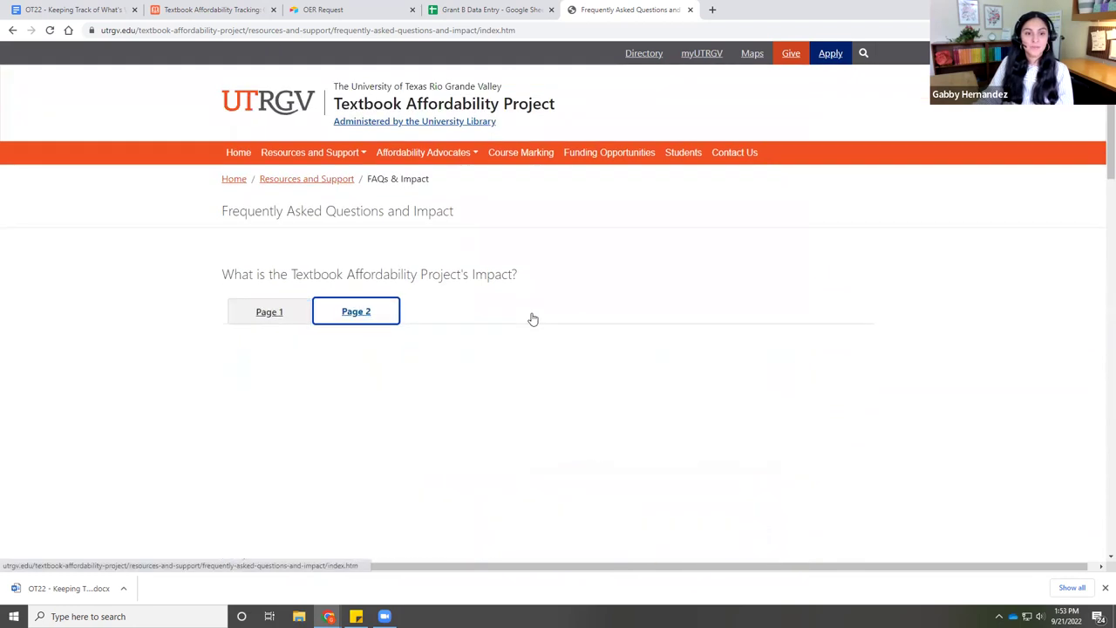
scroll(530, 316, "down", 1)
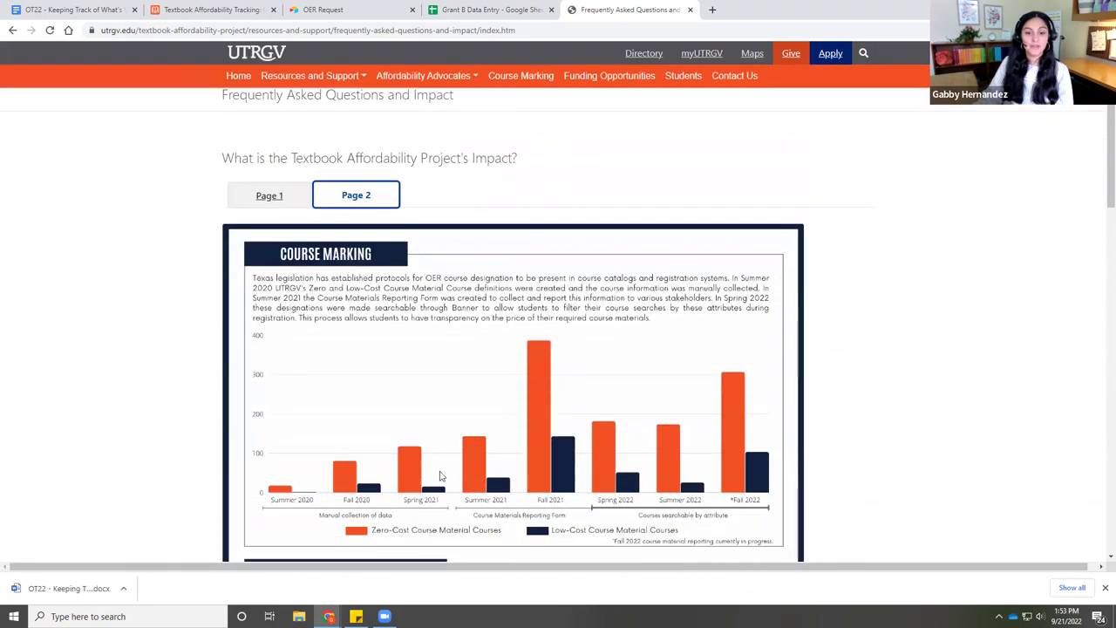